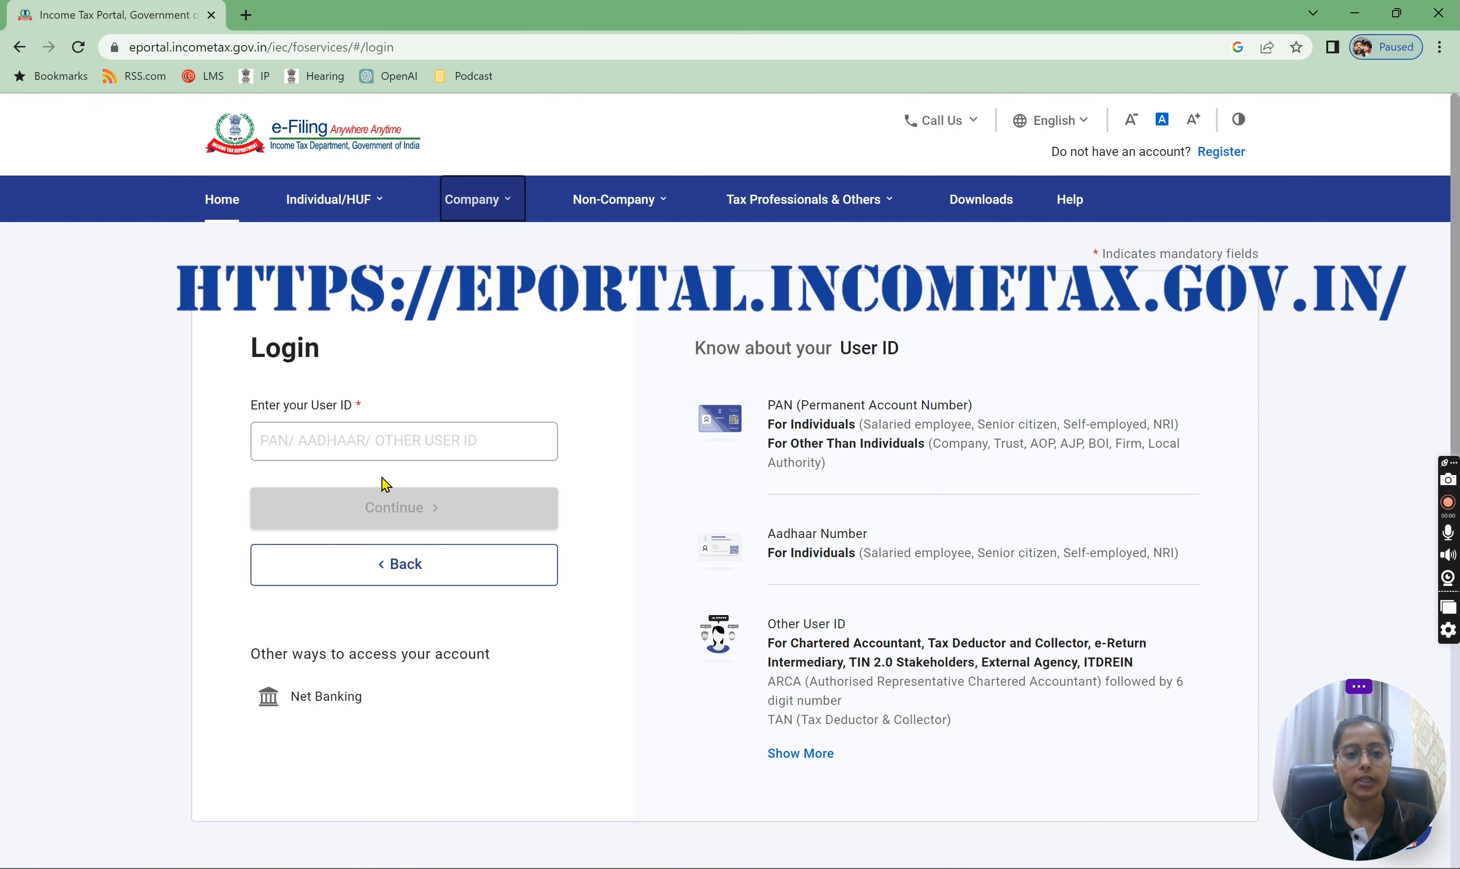
Log in to the e-Filing account with the user ID, confirming the secure access message and entering the account password
click(394, 446)
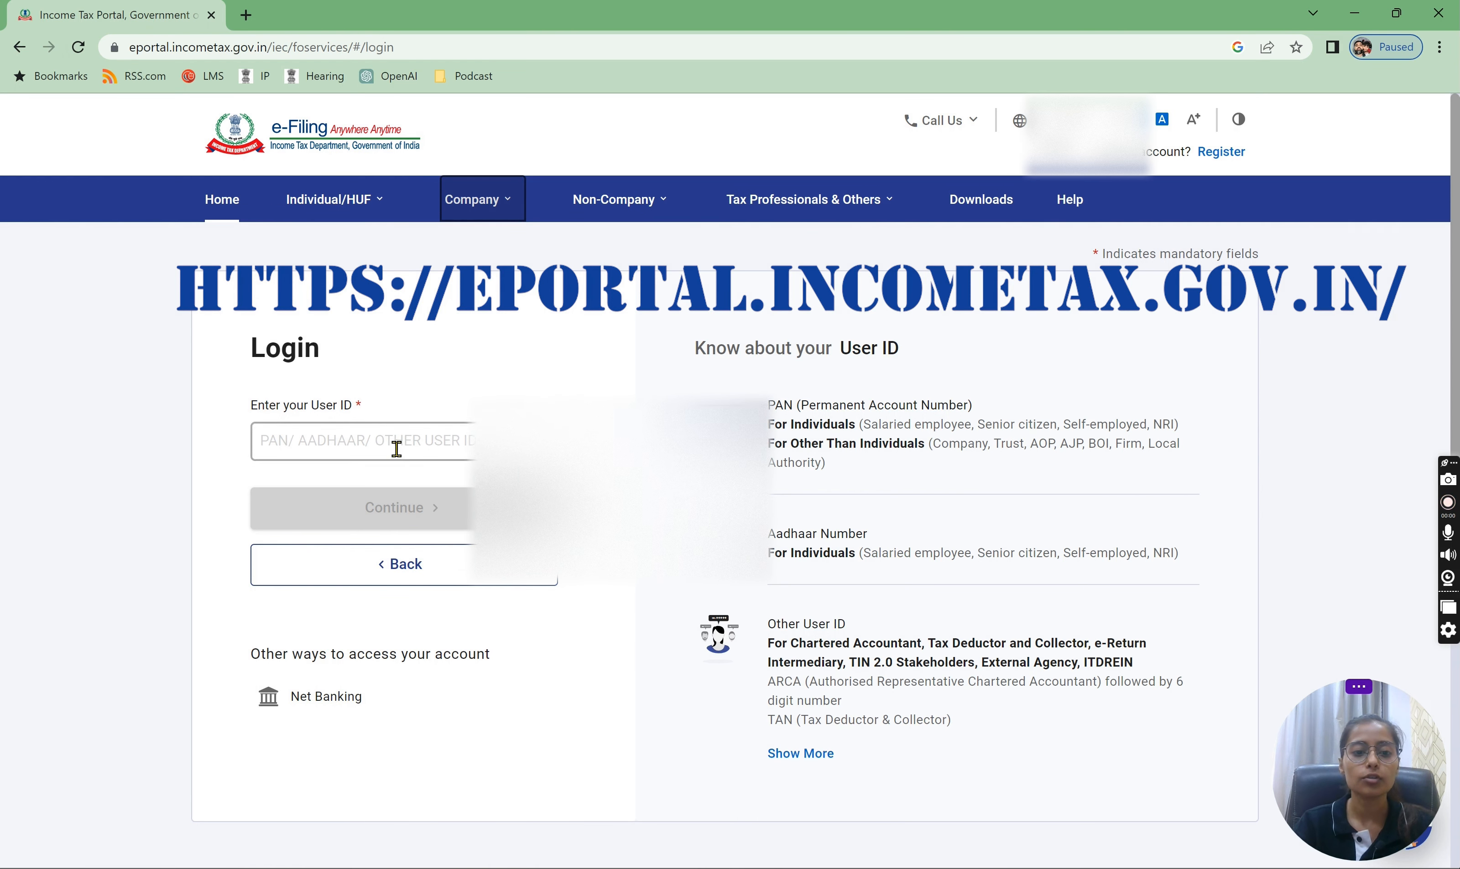
text(F)
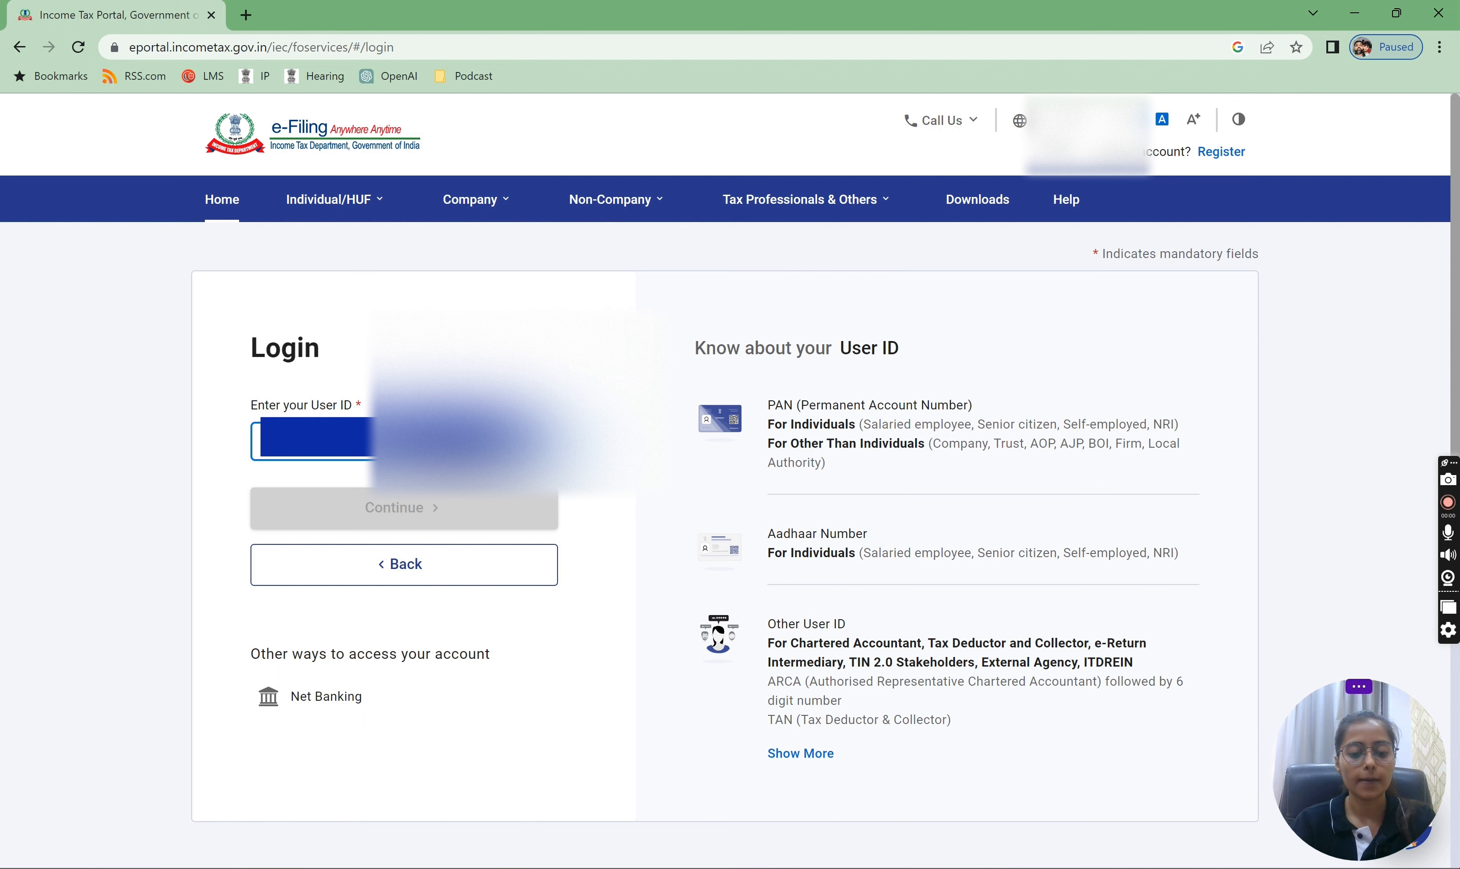
click(332, 512)
click(332, 515)
click(331, 639)
text(••)
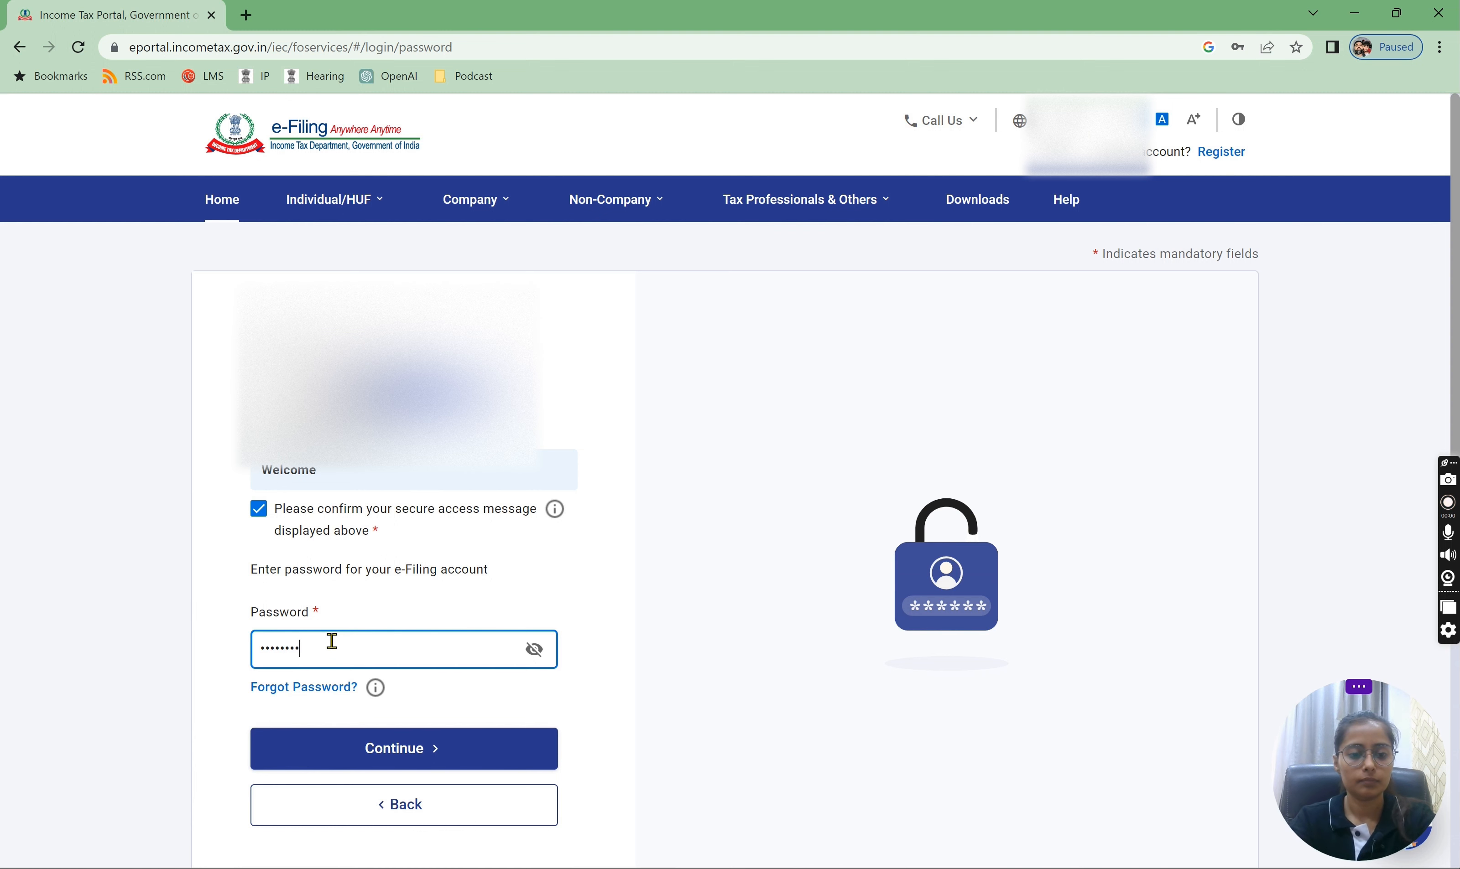
click(489, 748)
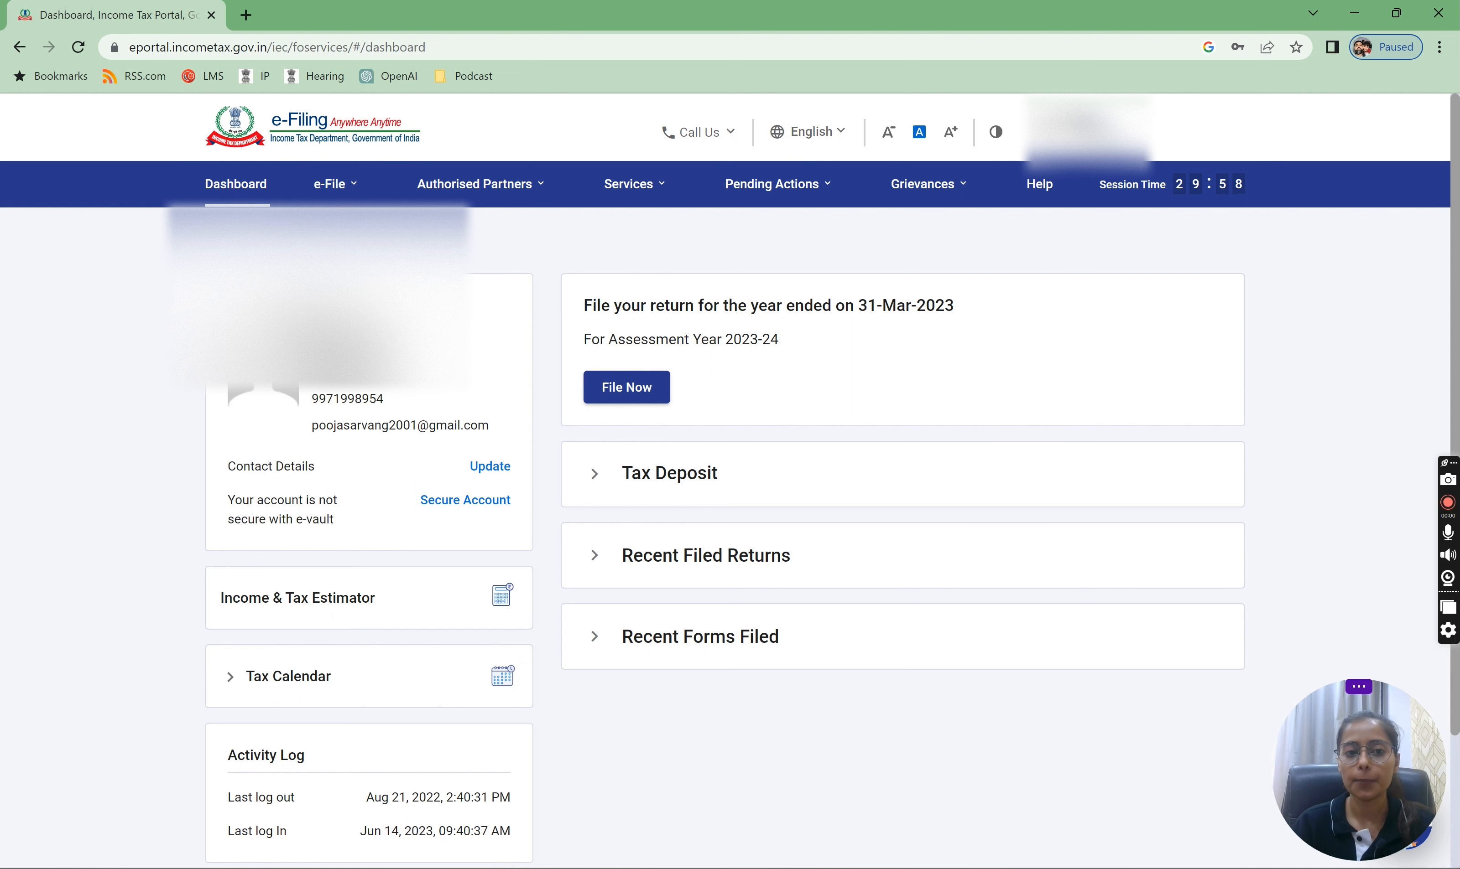
Open the File Income Tax Return form for income tax returns
click(327, 189)
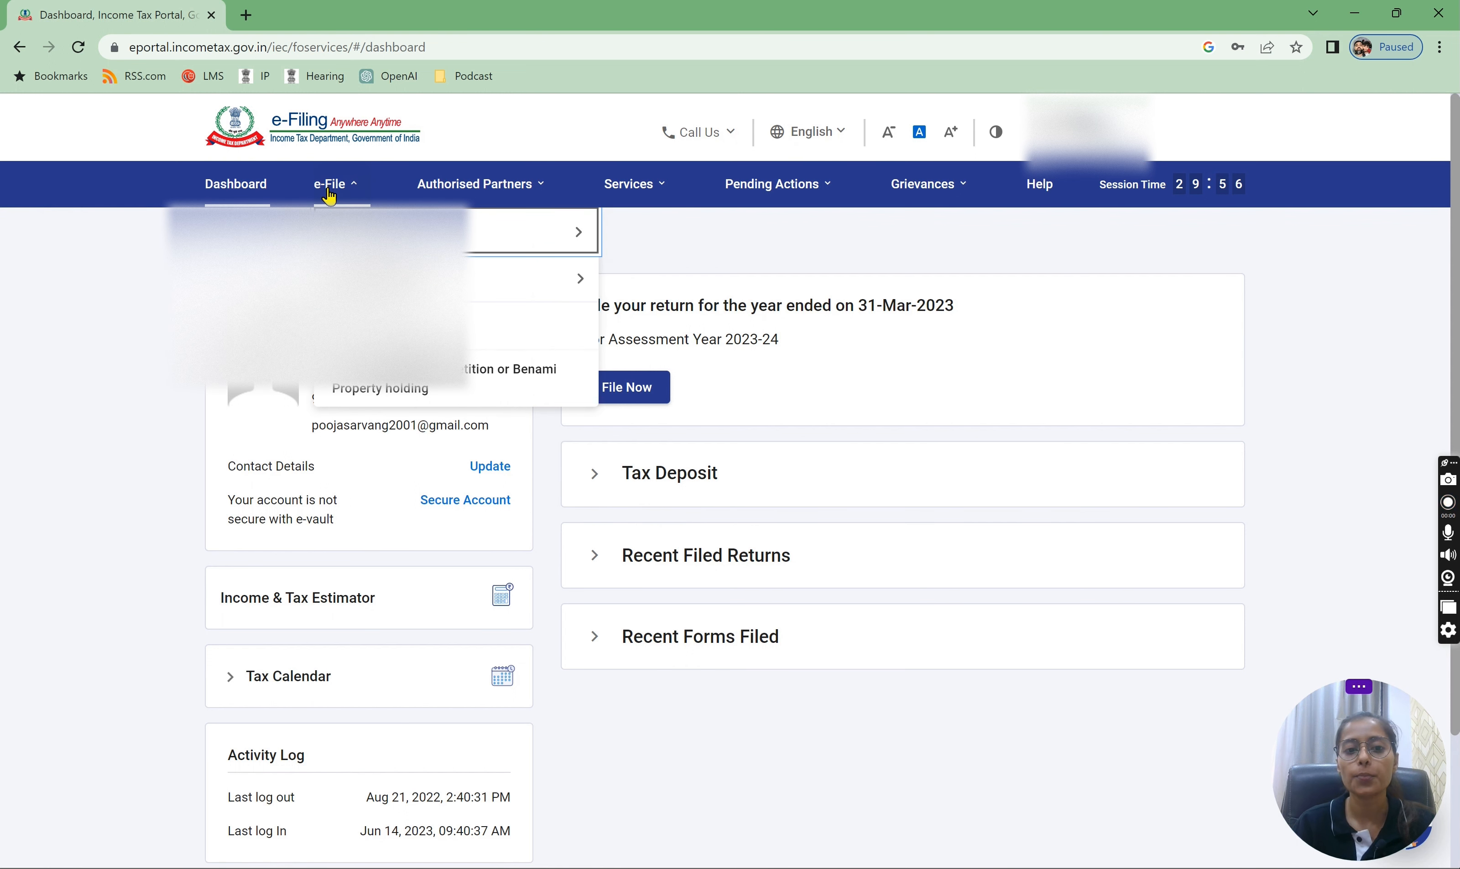
mouse_move(379, 234)
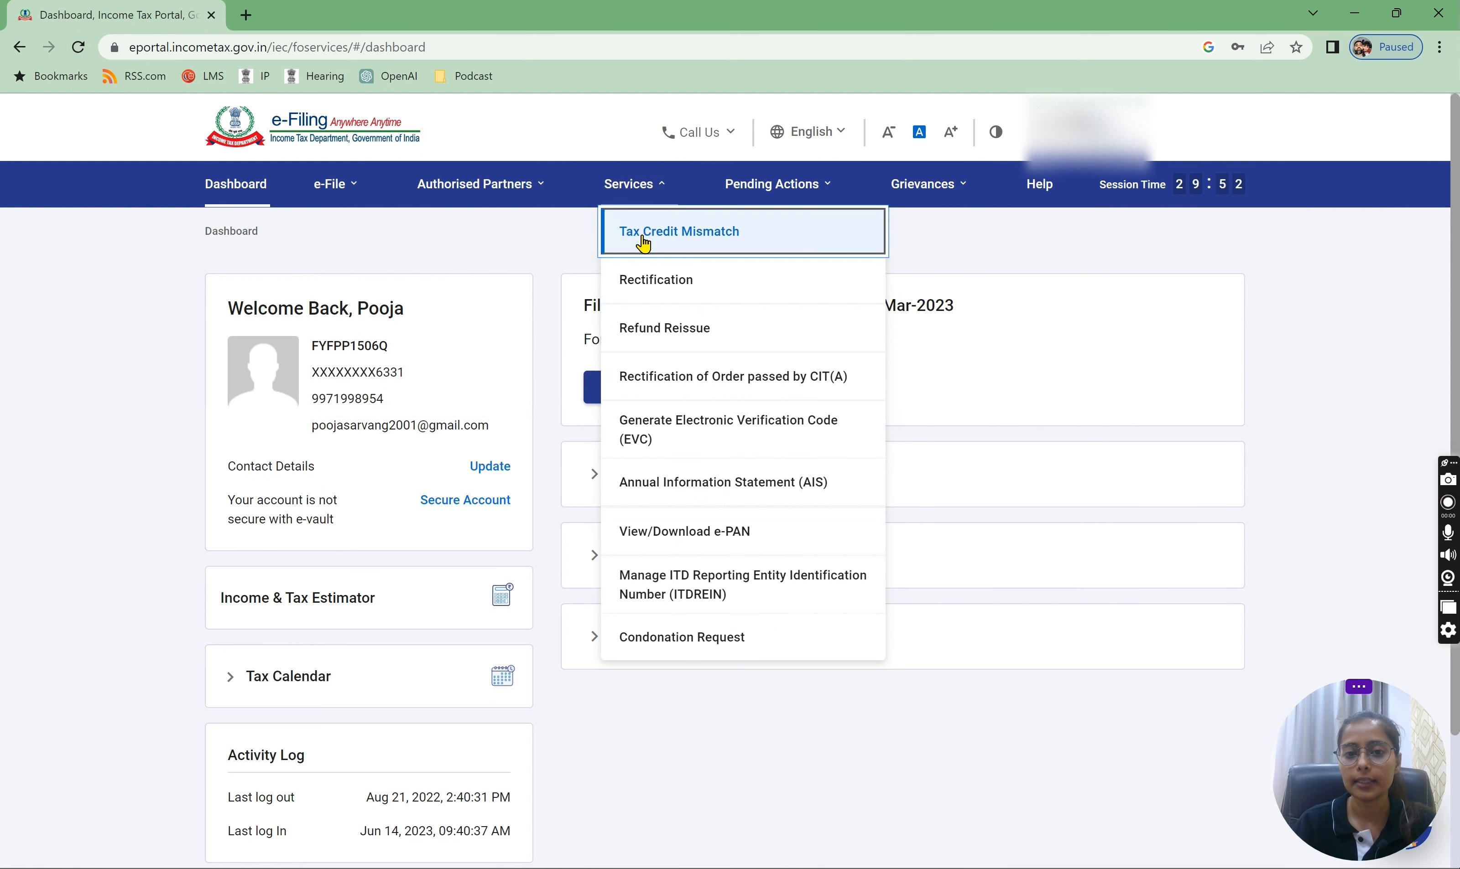
mouse_move(350, 201)
mouse_move(570, 224)
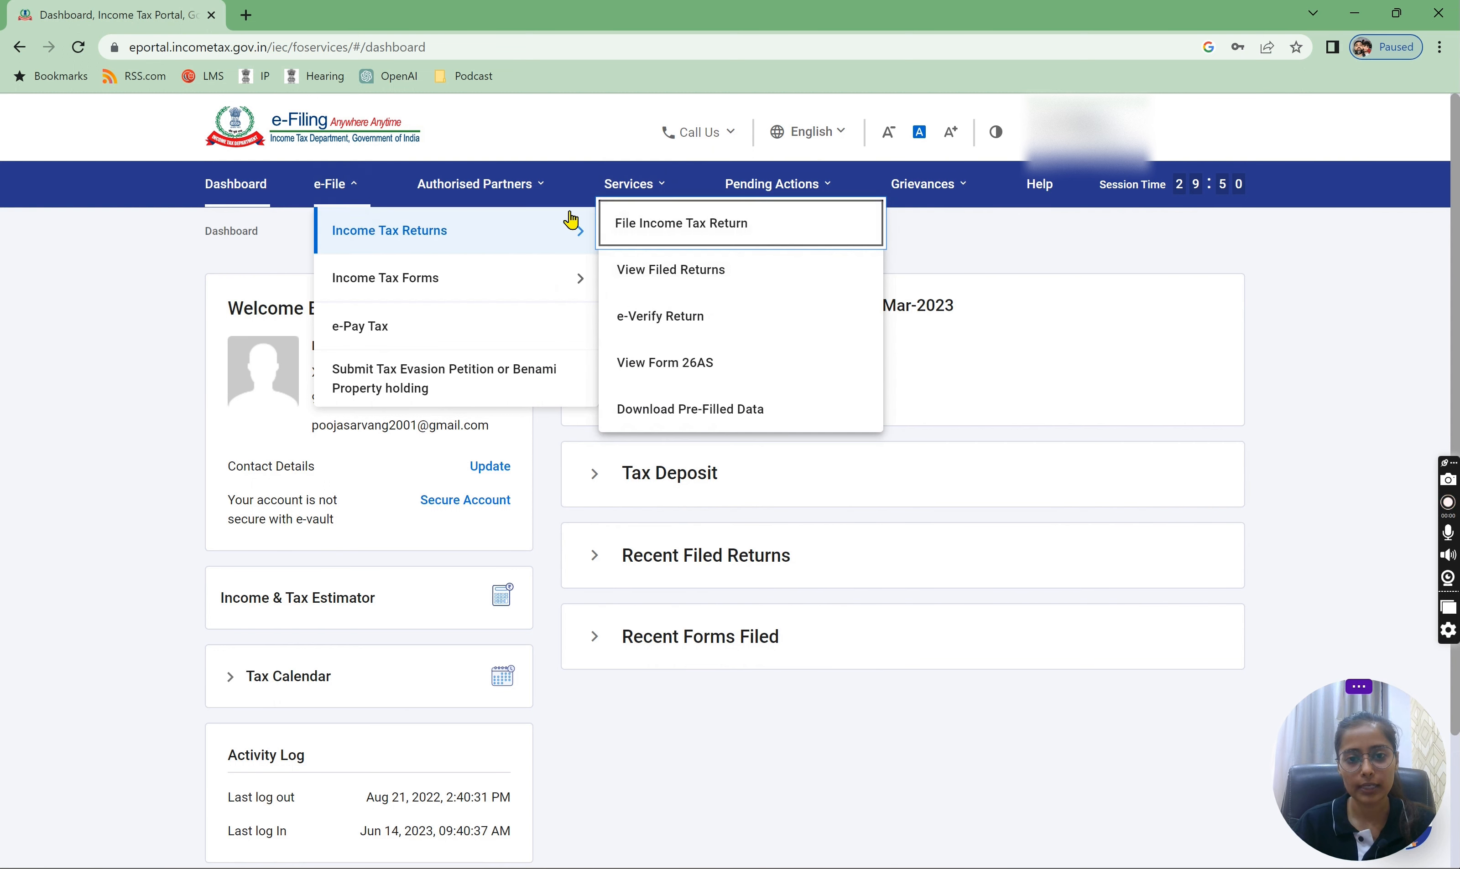
click(643, 228)
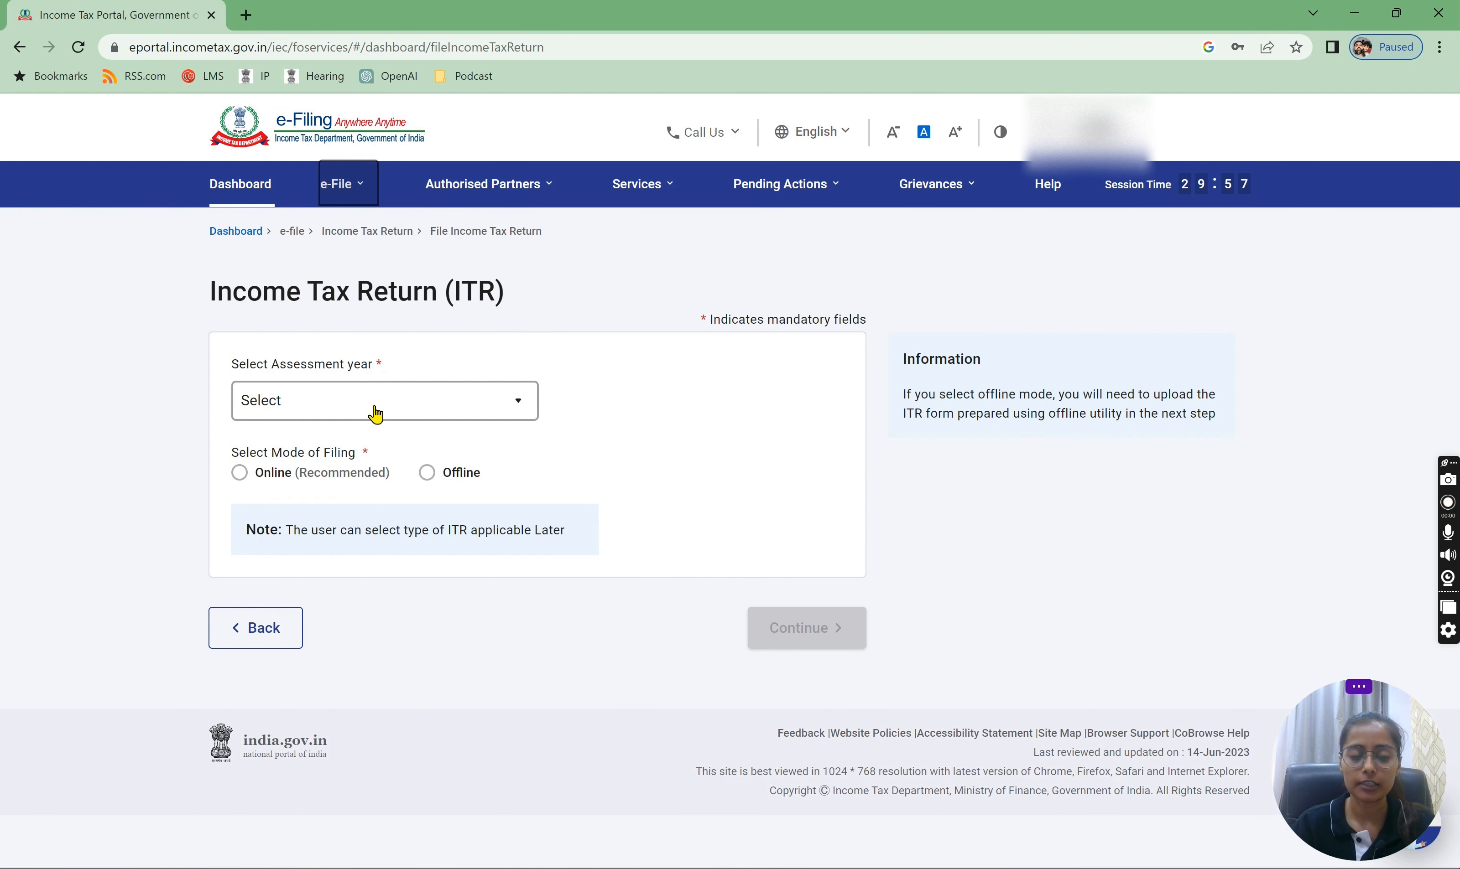
Select assessment year 2023-24 (Current A.Y.) with online filing, and resume the saved ITR-4 draft, accepting the pre-filled data notice
click(375, 413)
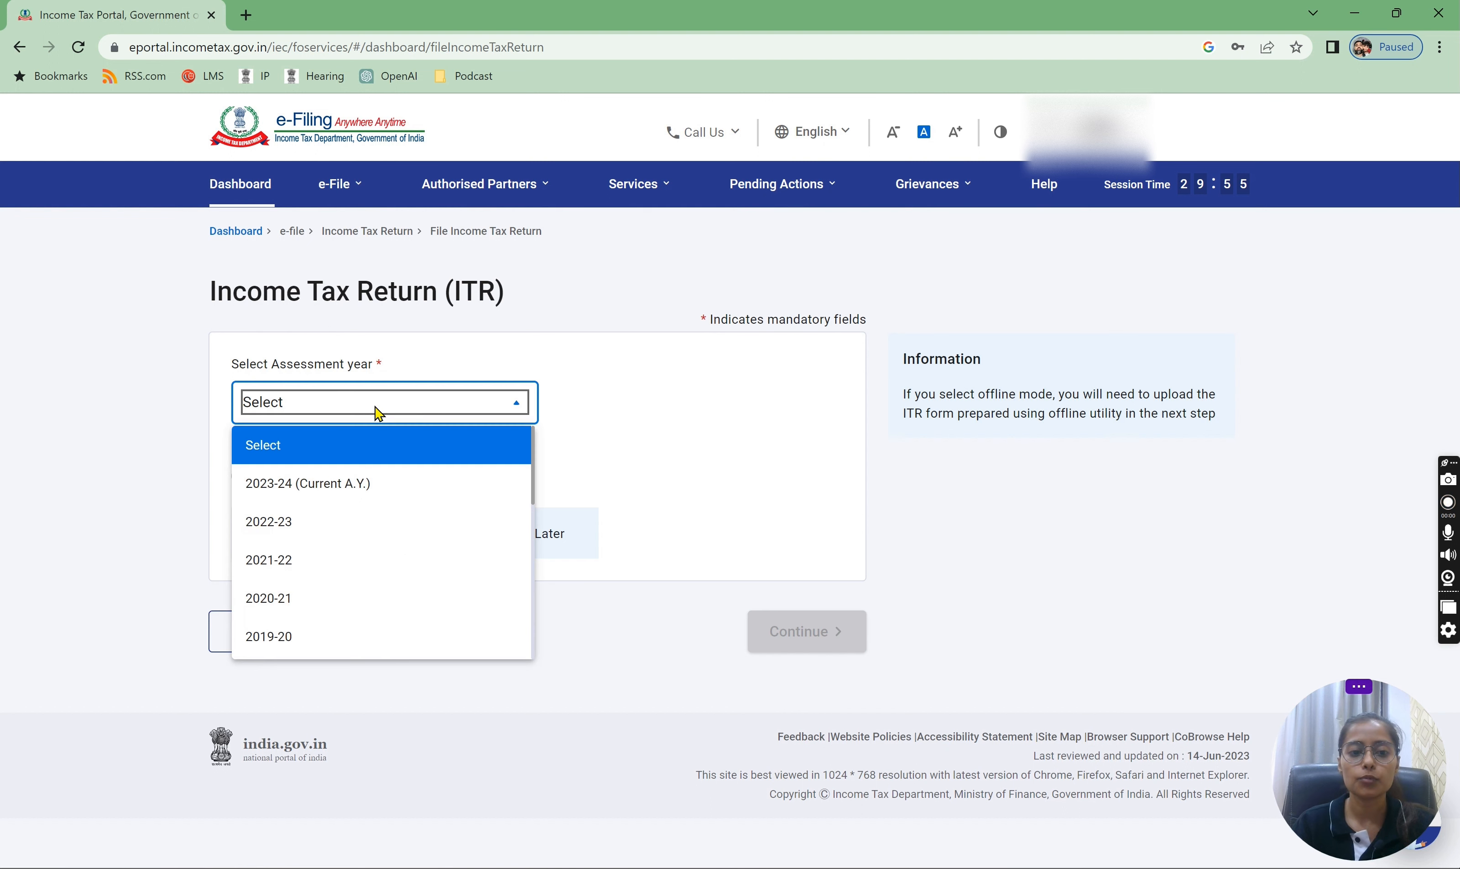
click(327, 486)
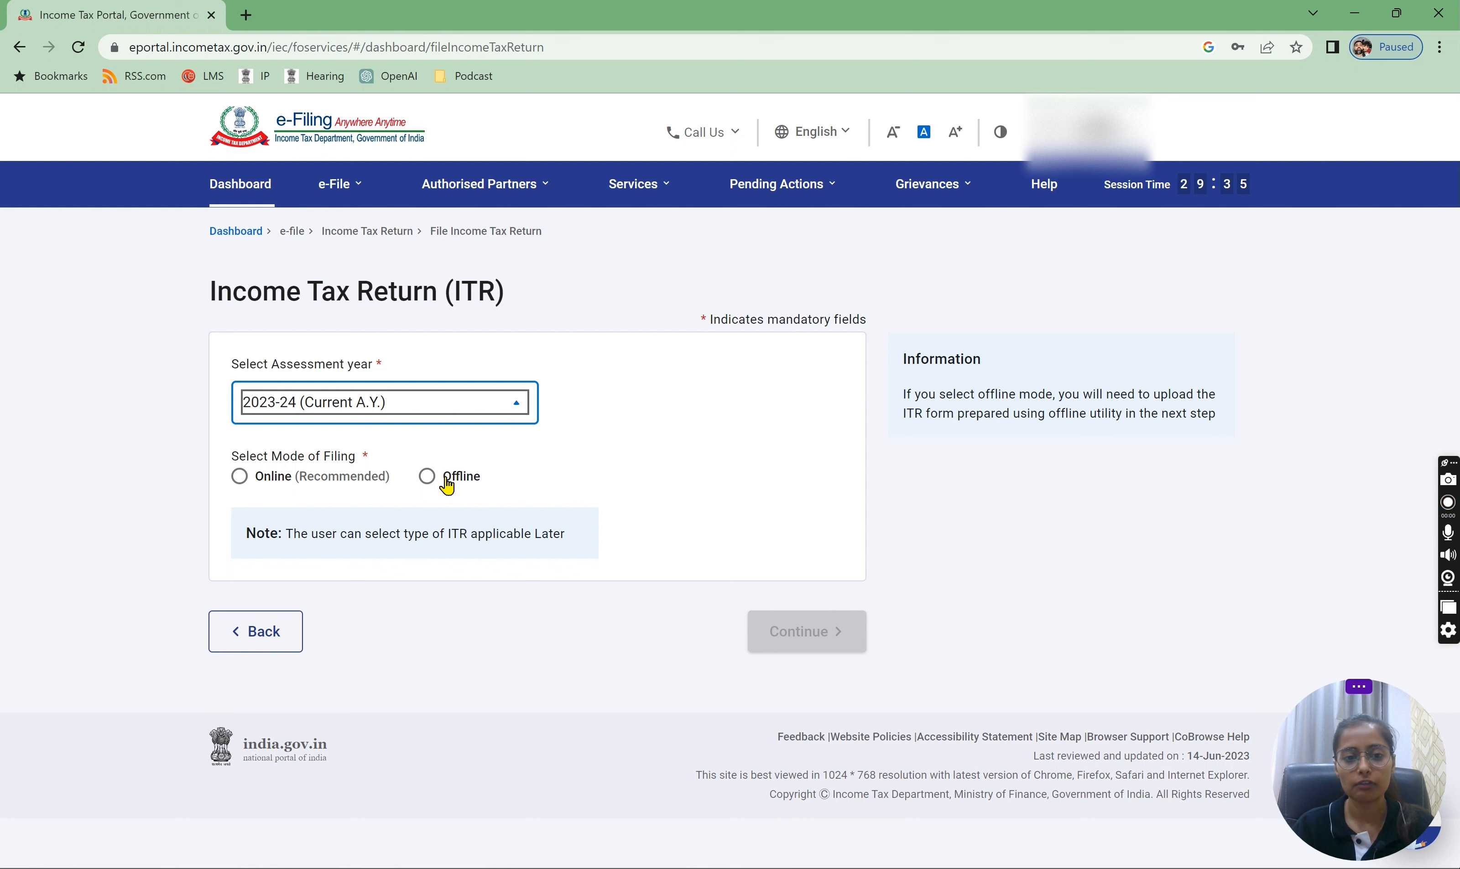
click(238, 481)
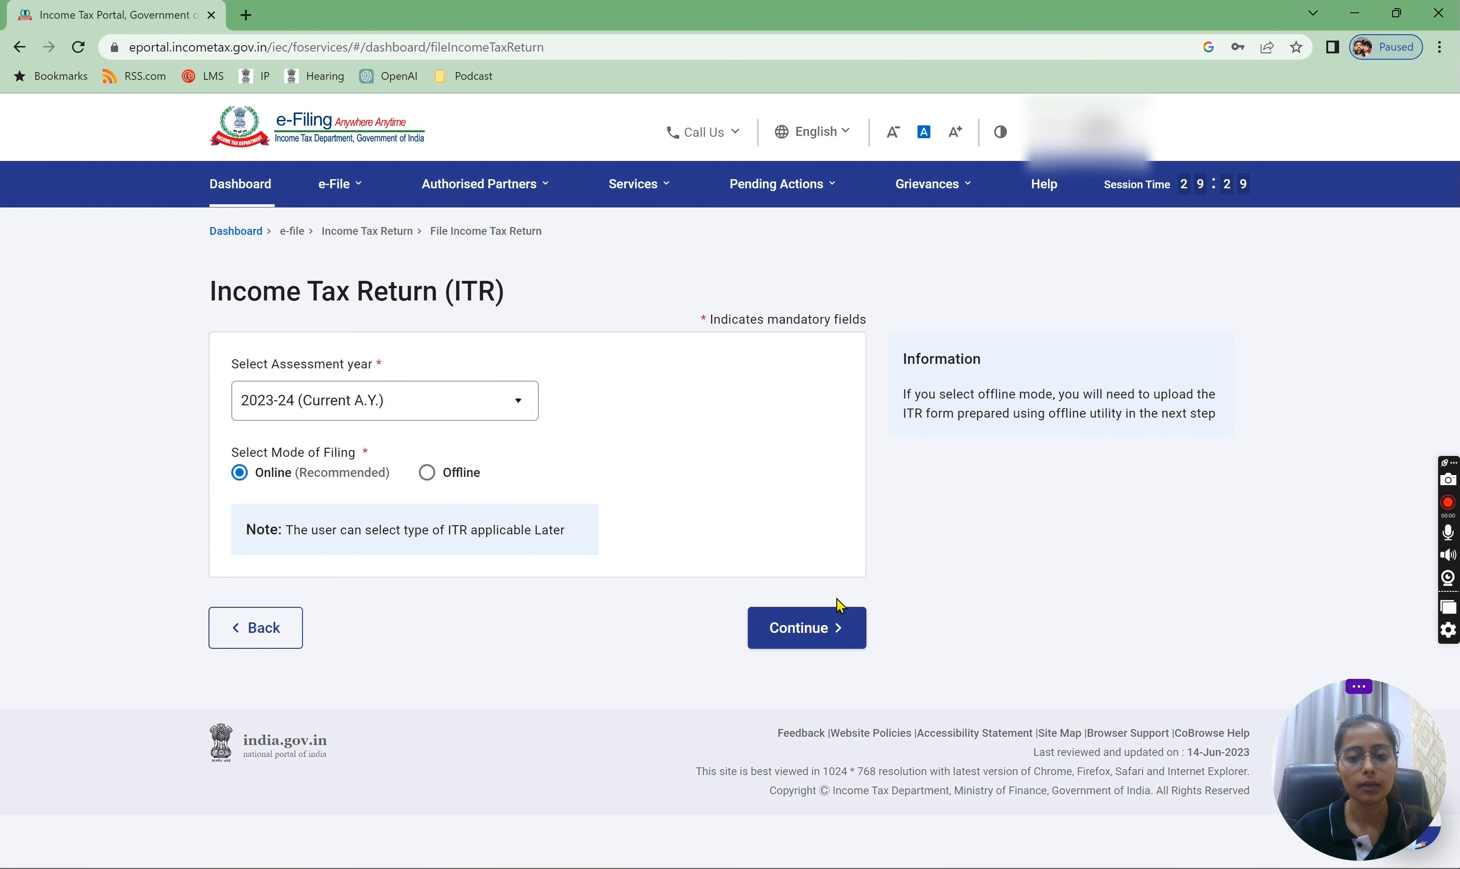
click(819, 633)
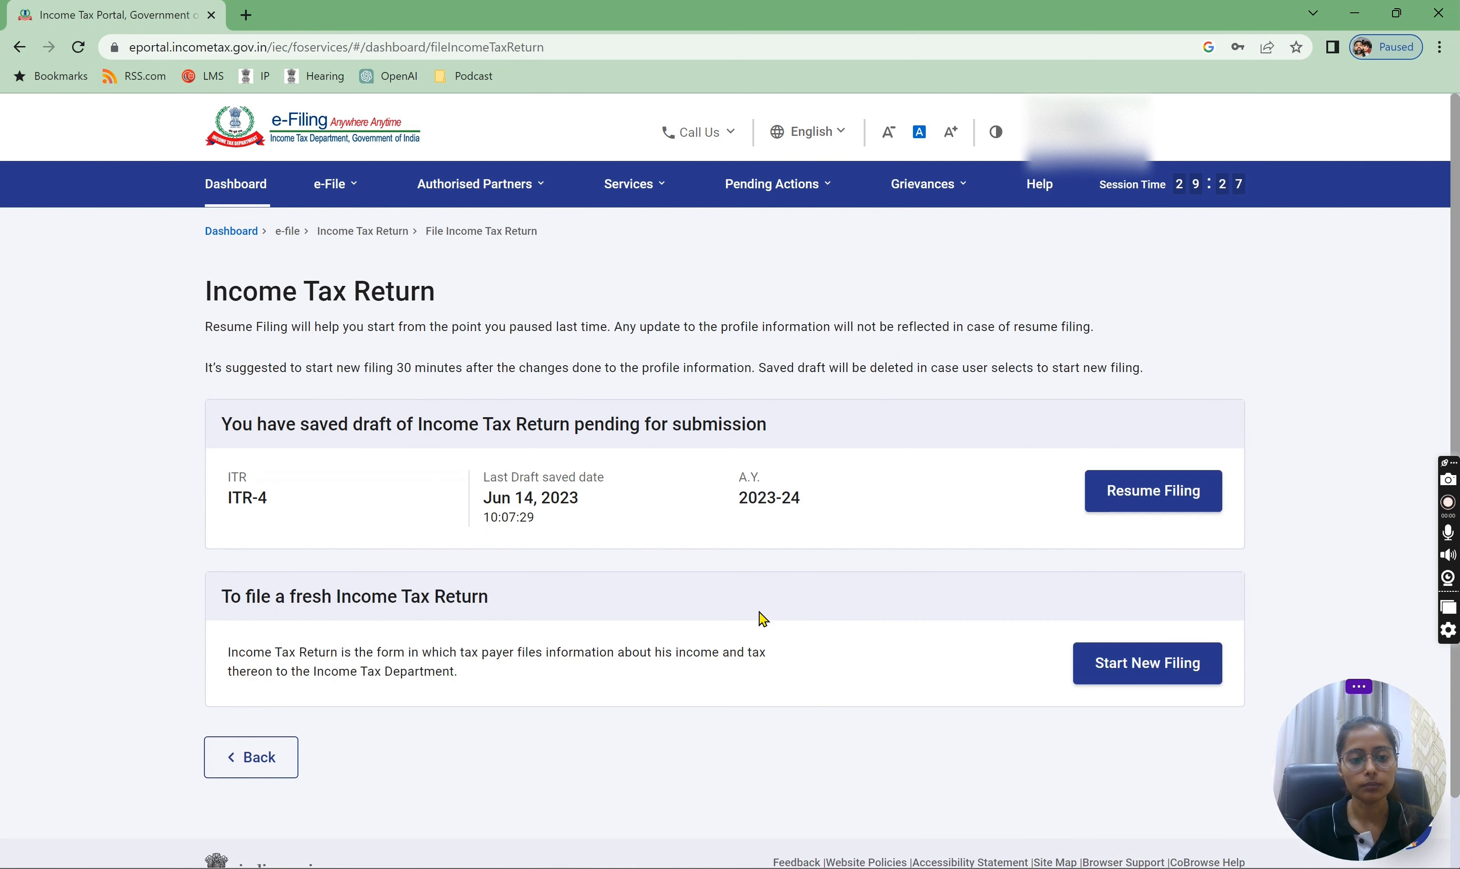
click(1130, 495)
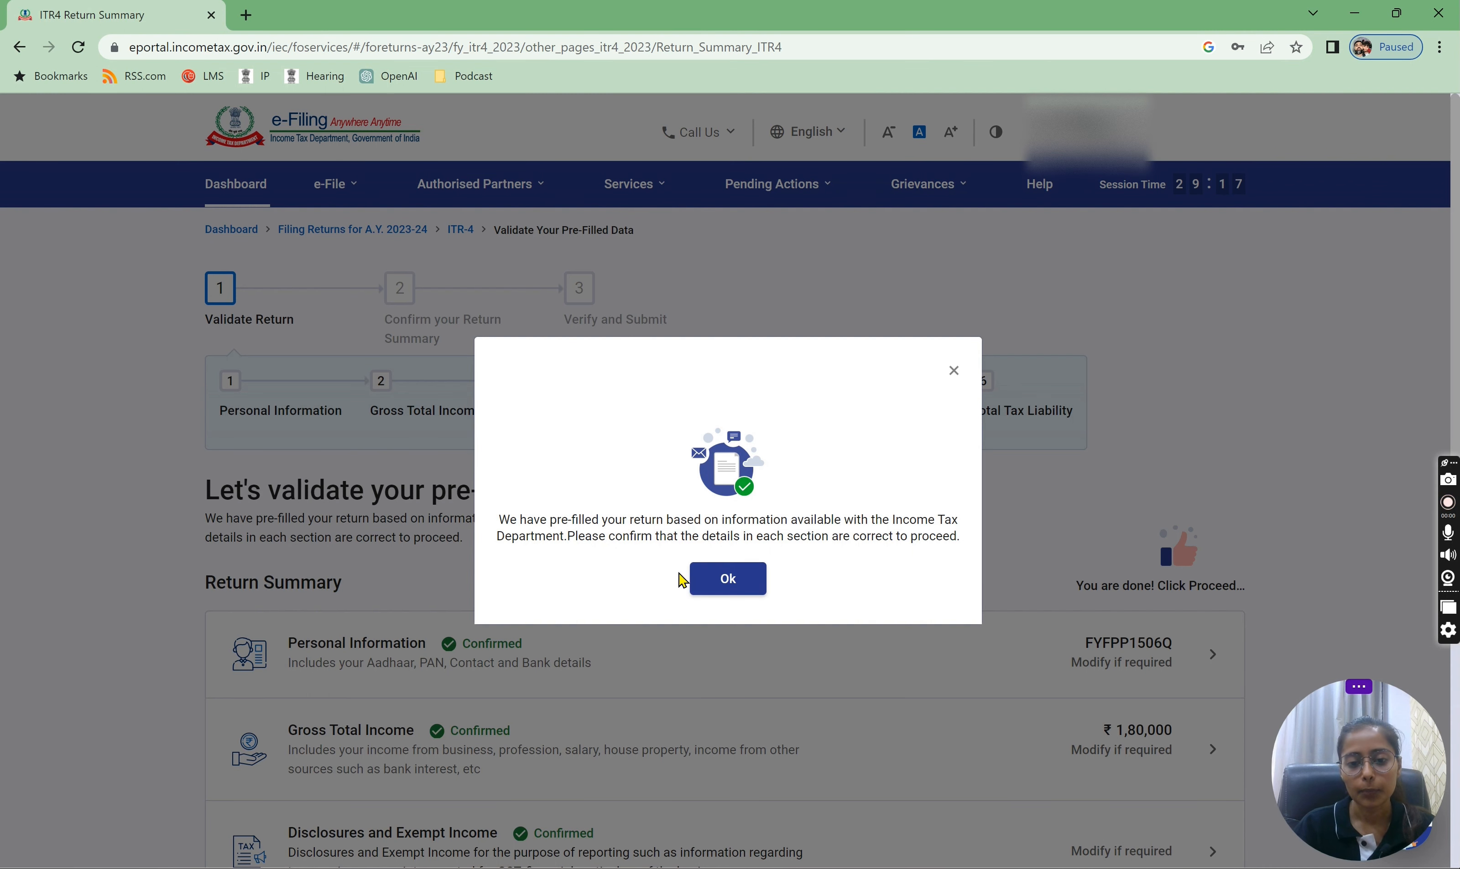
click(711, 586)
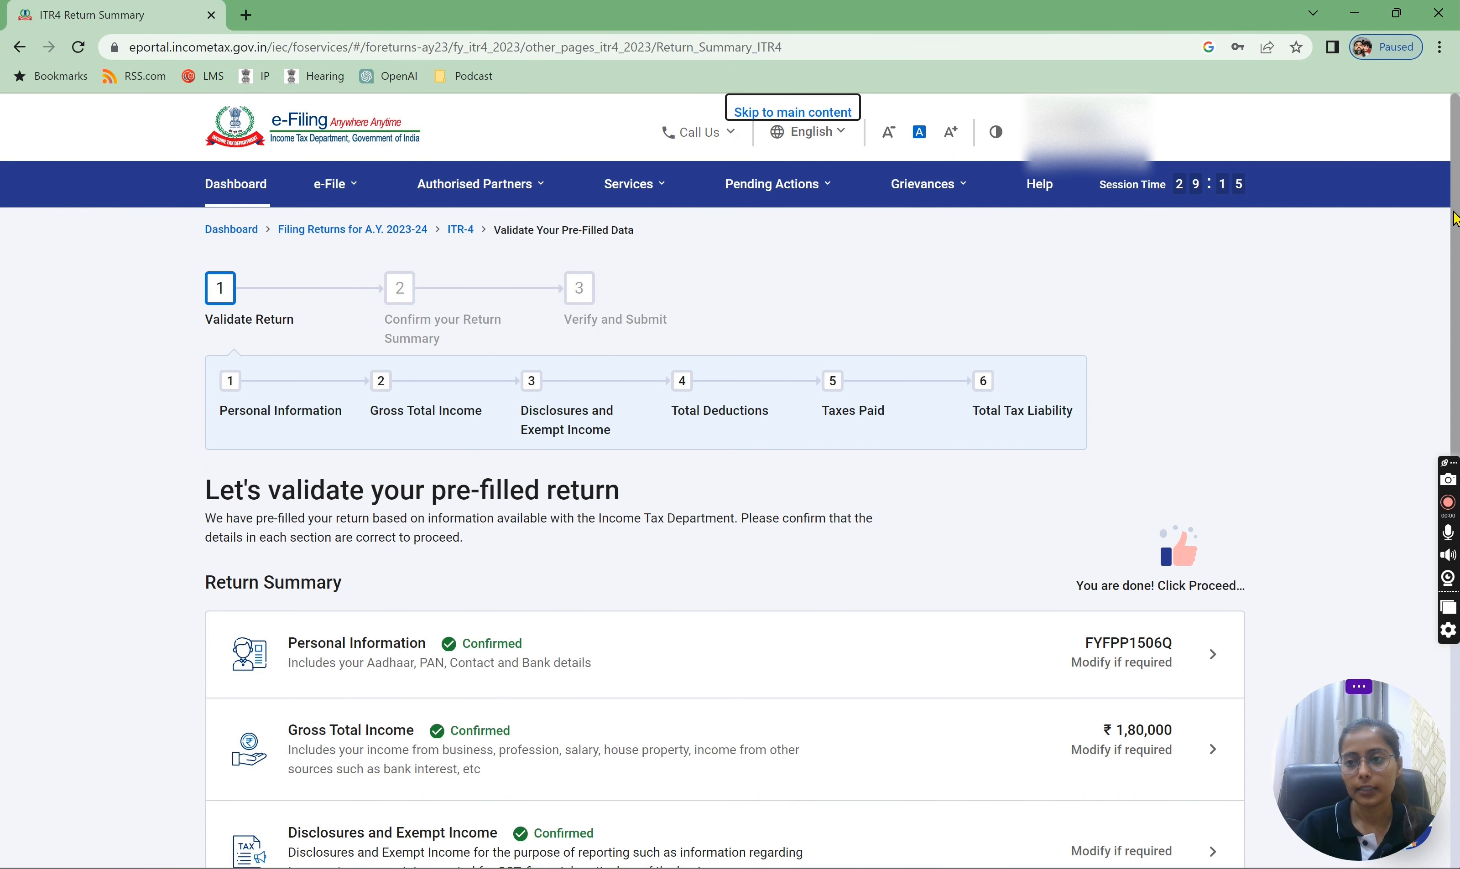
Review the profile, contact, filing section, tax regime and bank details under Personal Information and confirm the section
scroll(969, 385, down, 5)
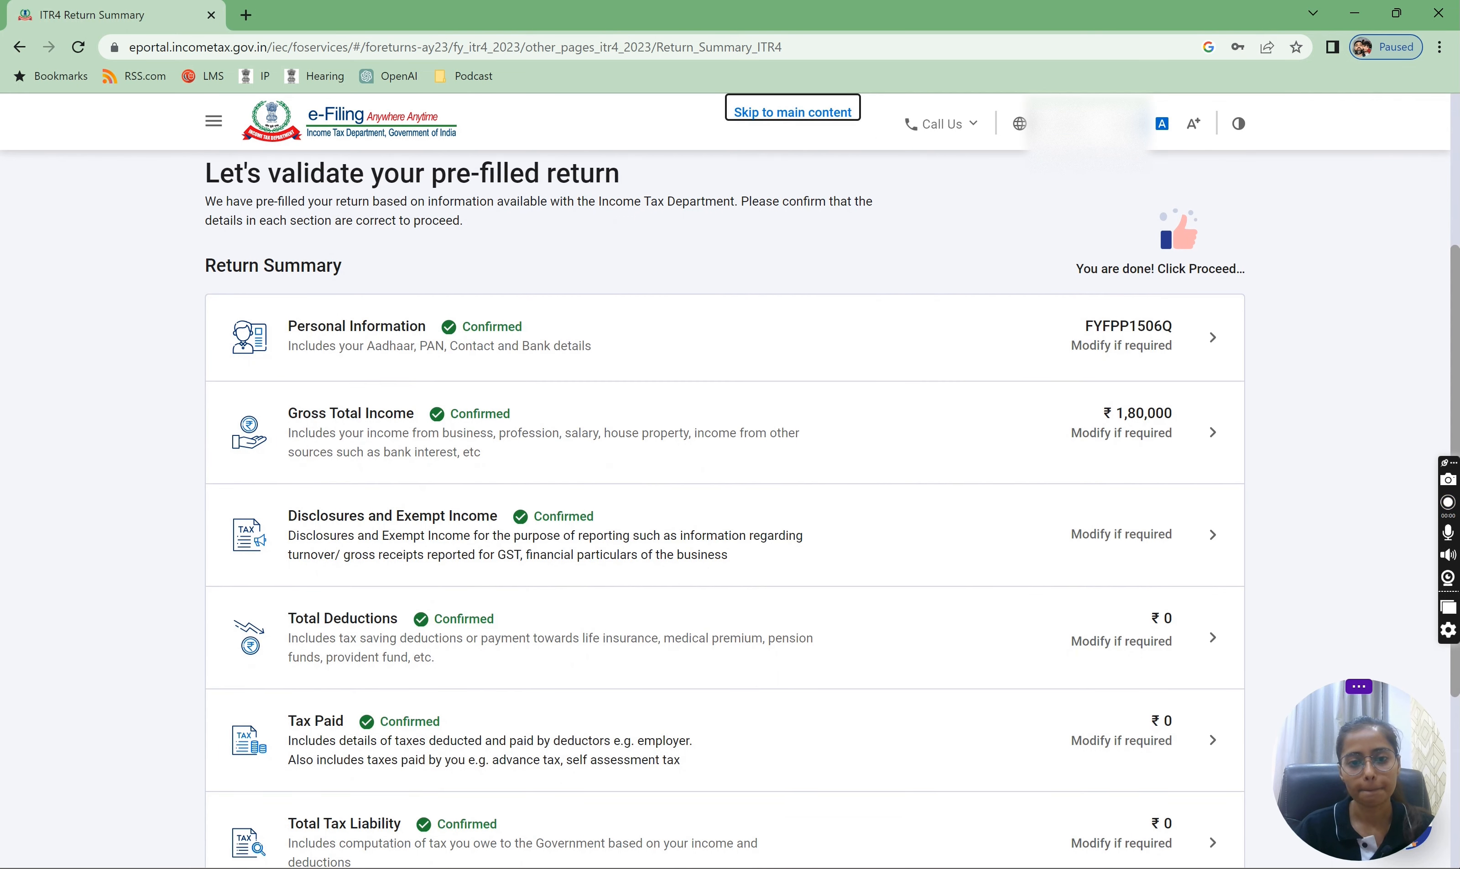
click(797, 353)
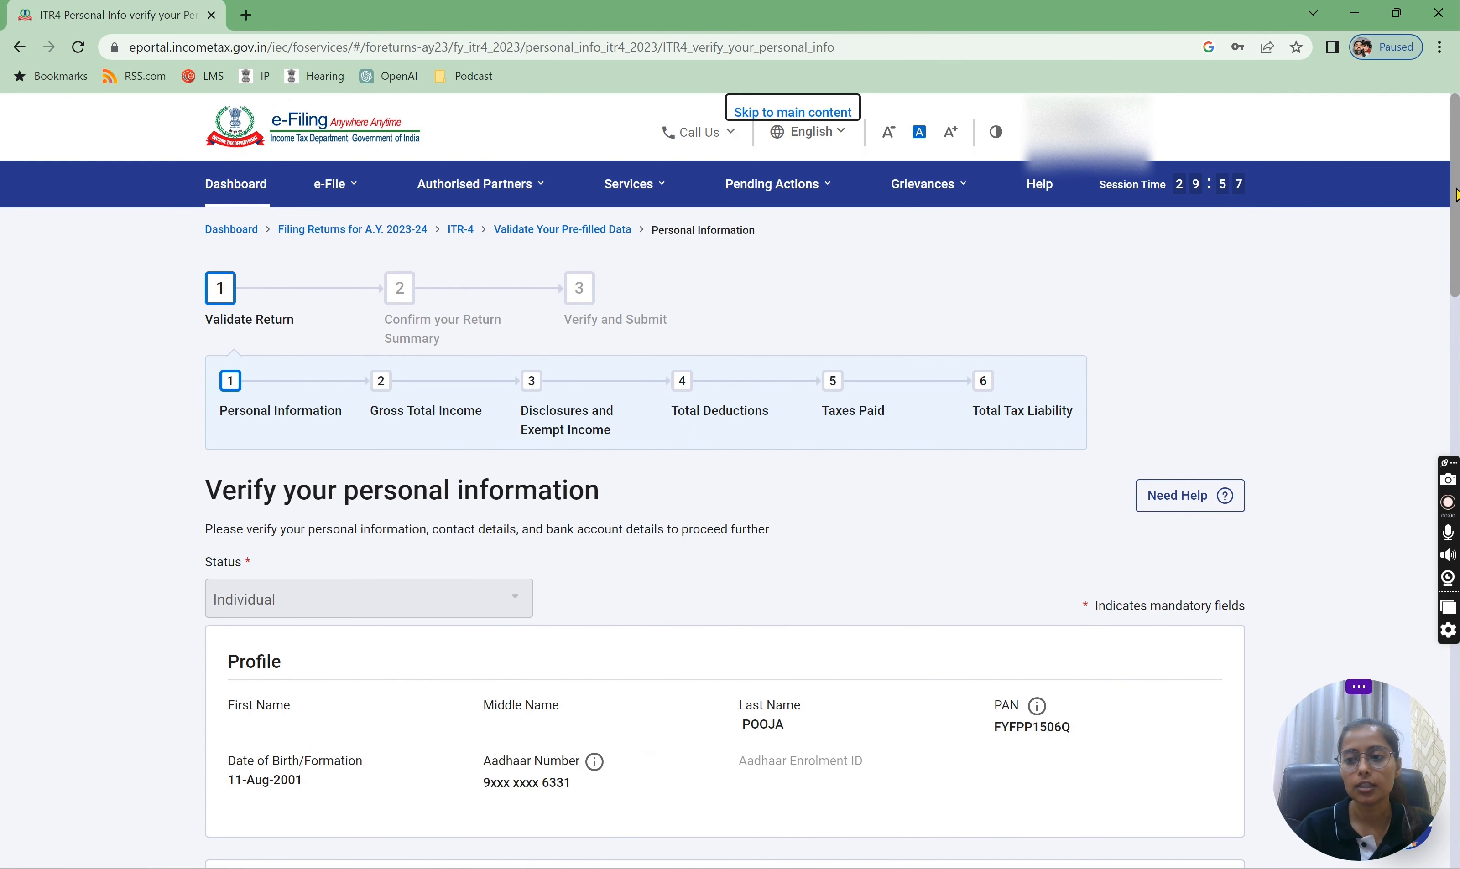
scroll(1455, 195, down, 10)
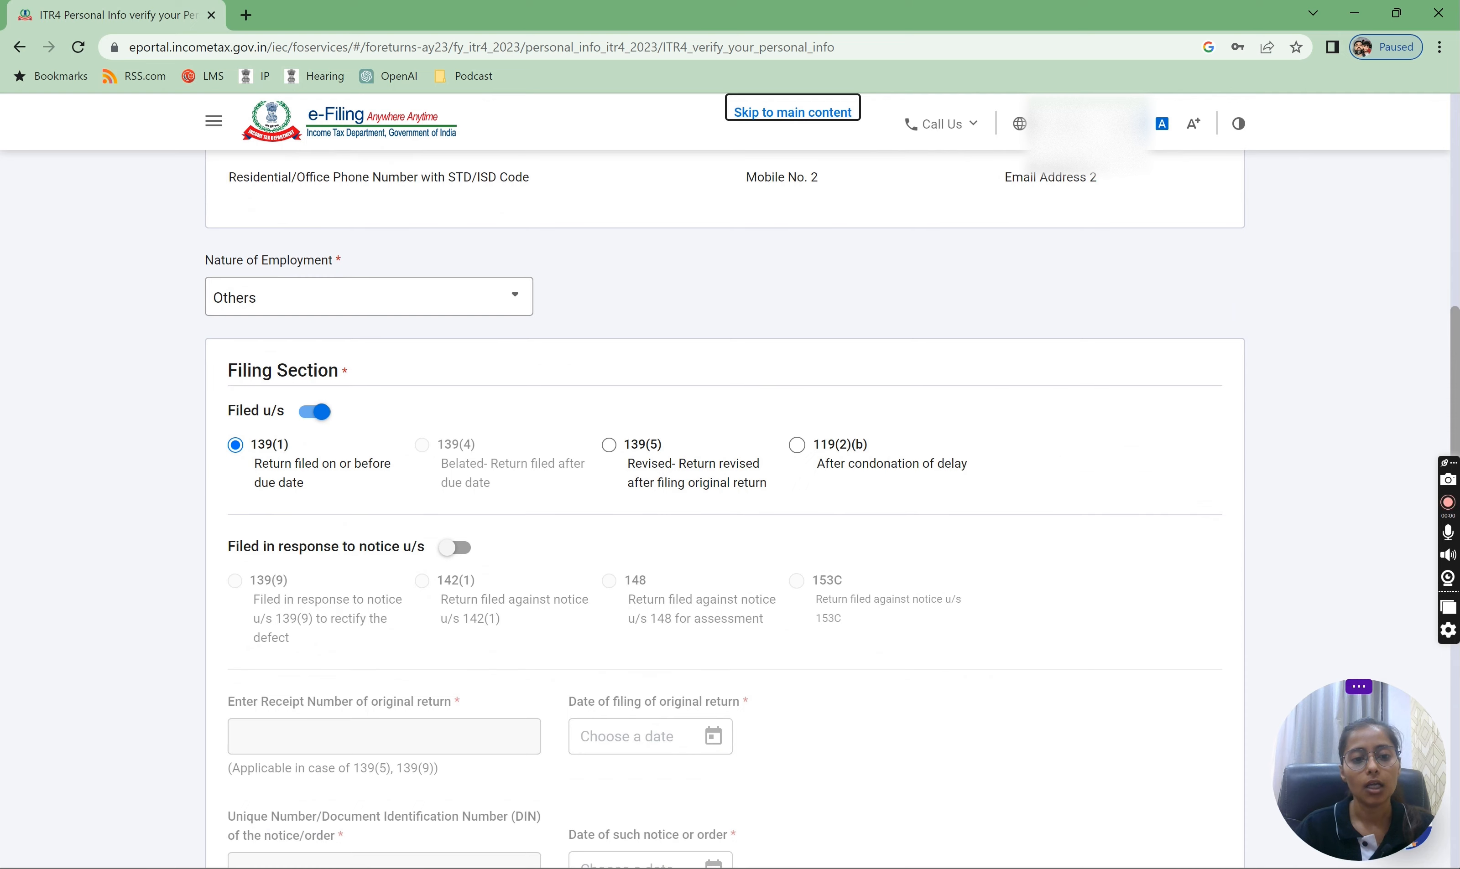
scroll(1455, 189, up, 10)
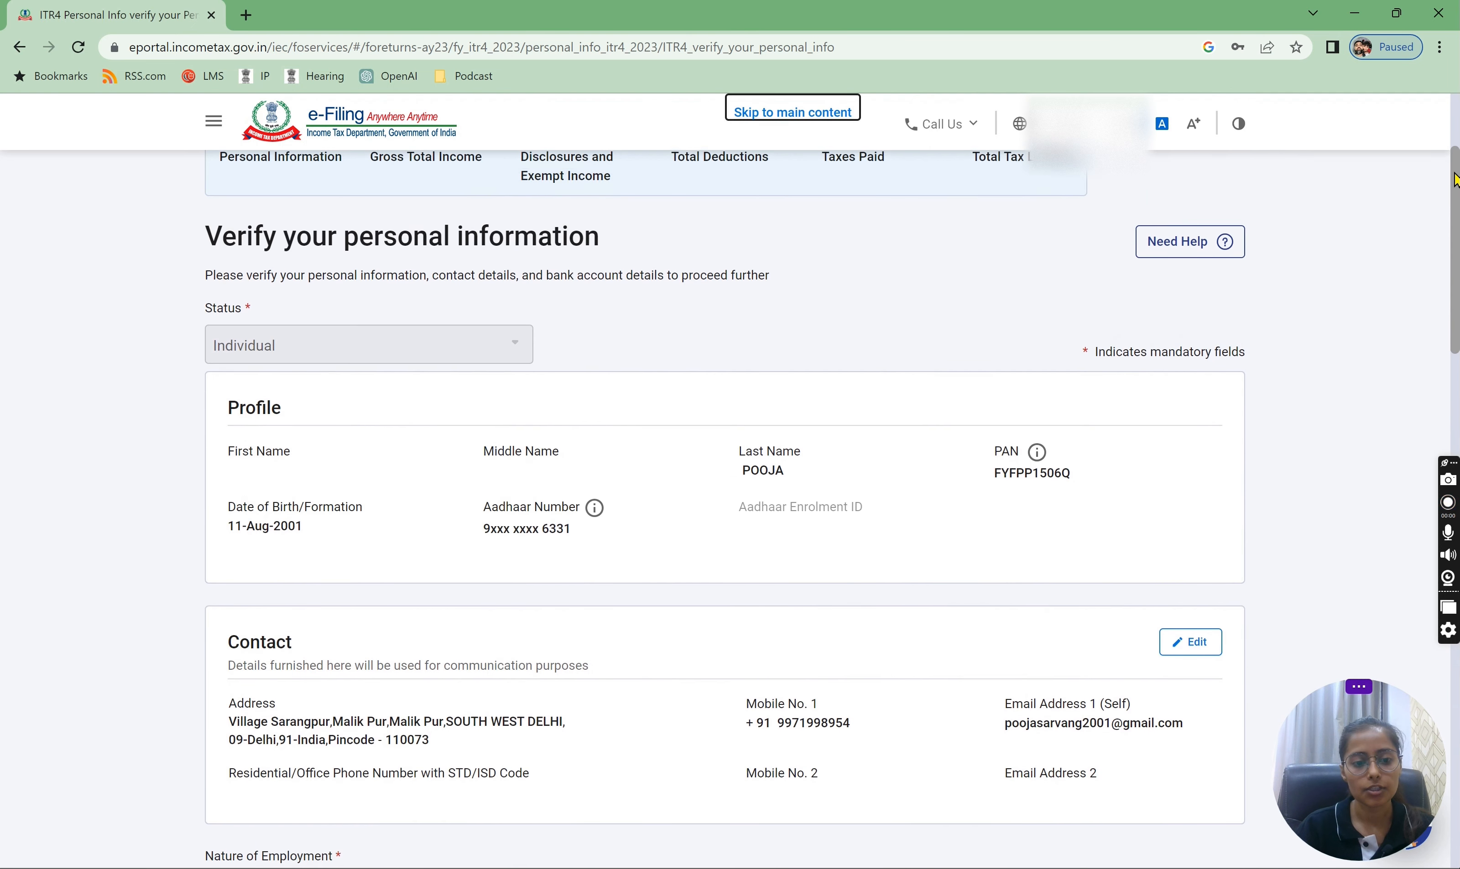
drag(1455, 182, 1455, 184)
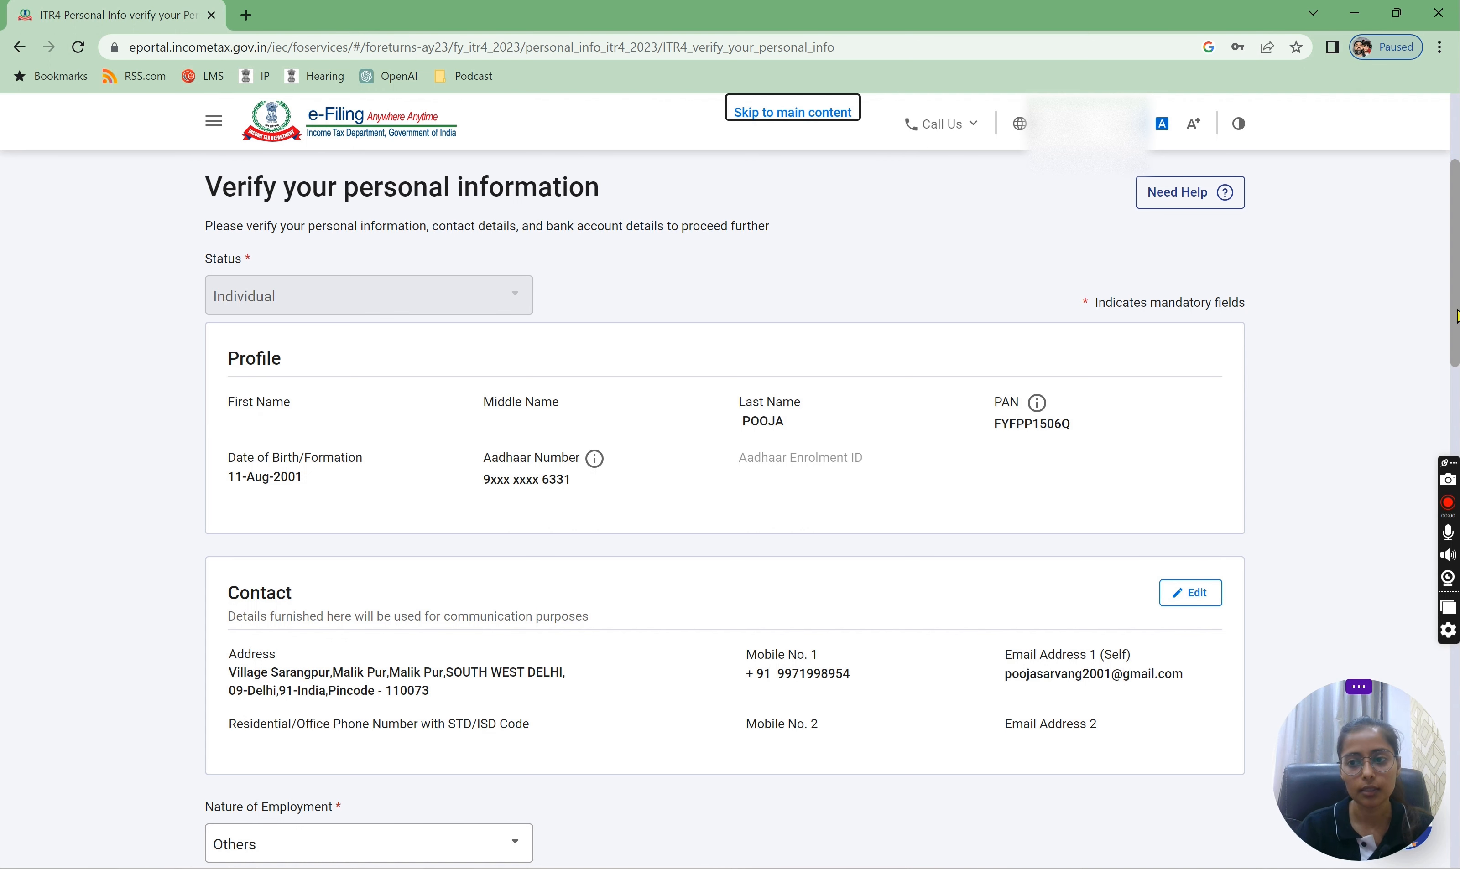
scroll(1456, 317, down, 10)
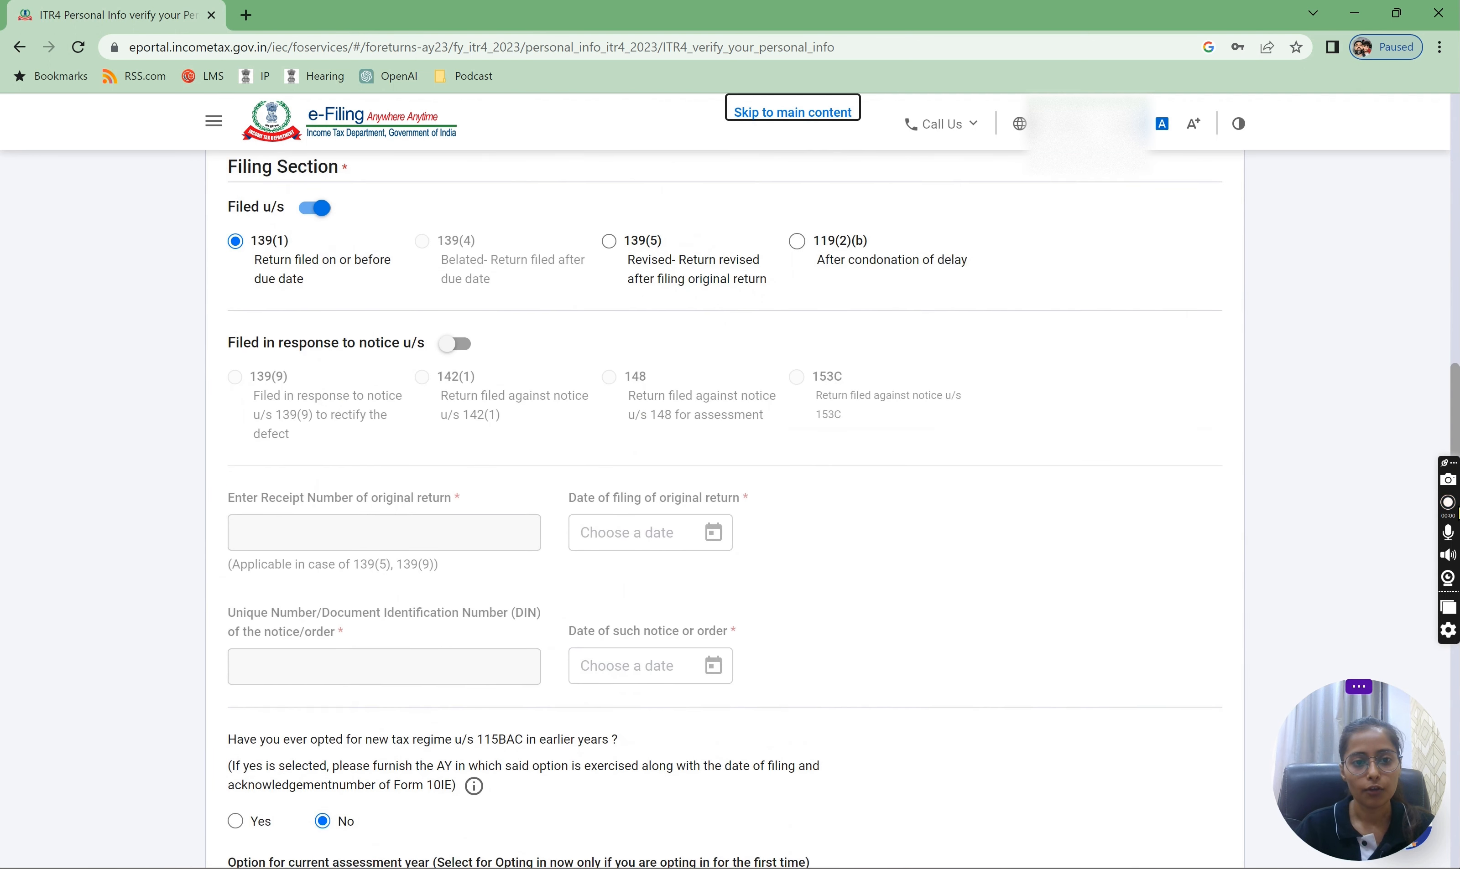
drag(1458, 510, 1458, 505)
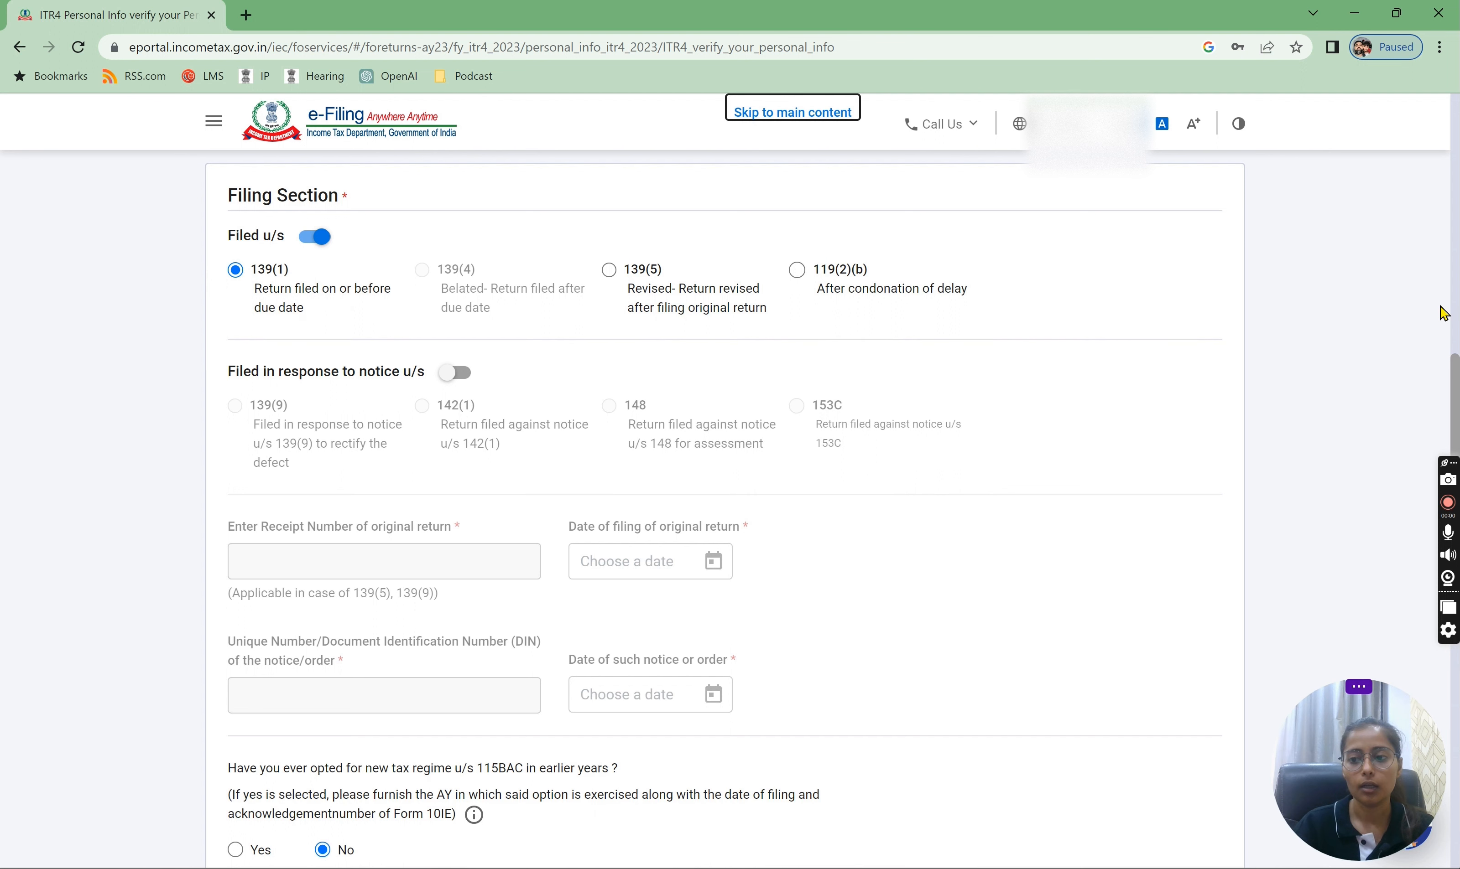
drag(1455, 388, 1455, 542)
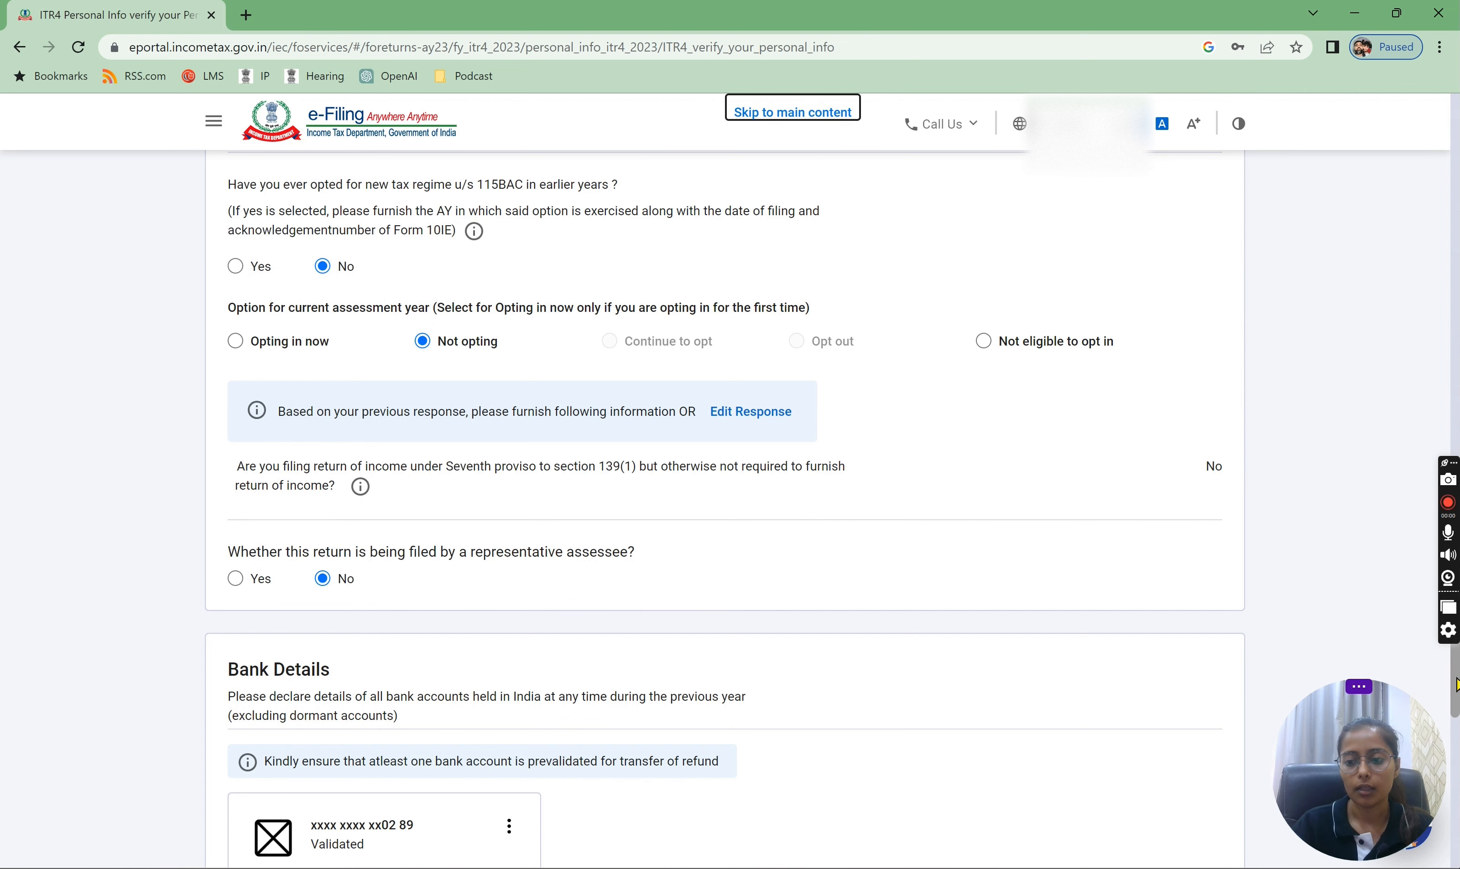
scroll(725, 515, down, 10)
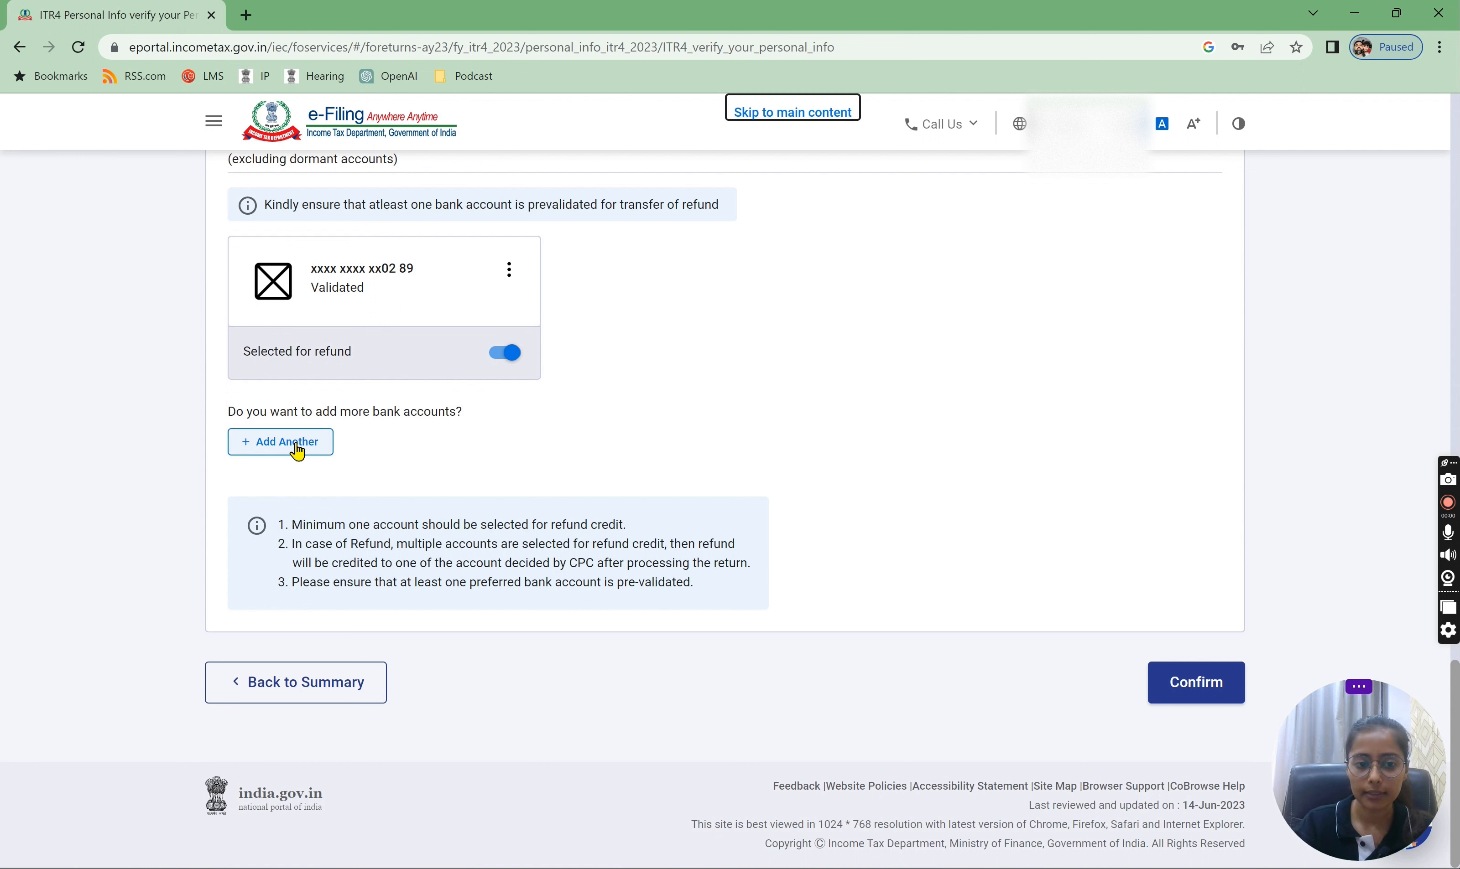
click(1198, 691)
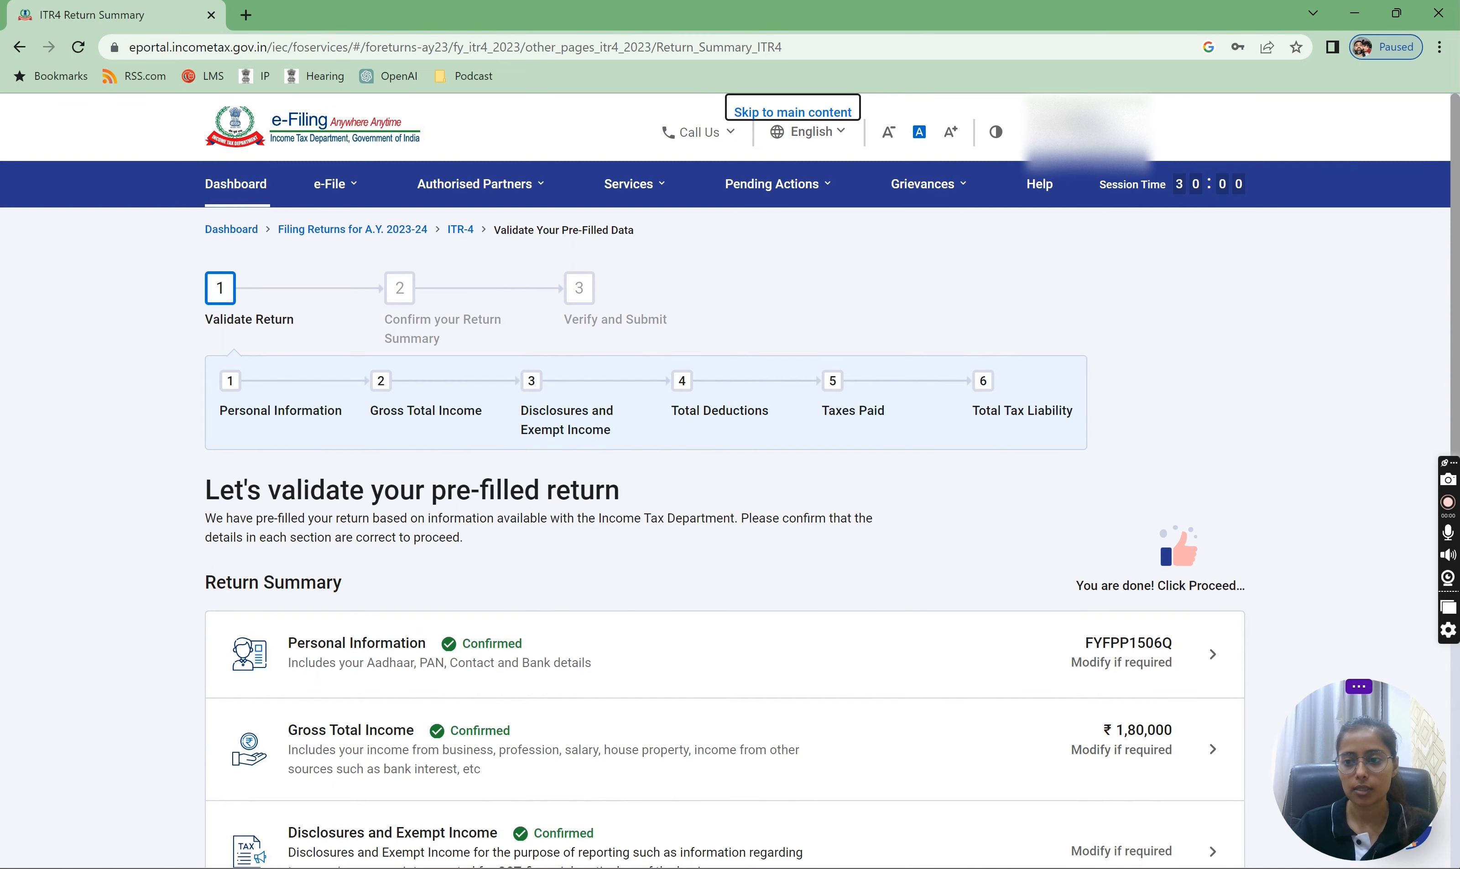
Open Gross Total Income, answer No to all five salary exemption questions, and continue to the income source details
scroll(948, 438, down, 5)
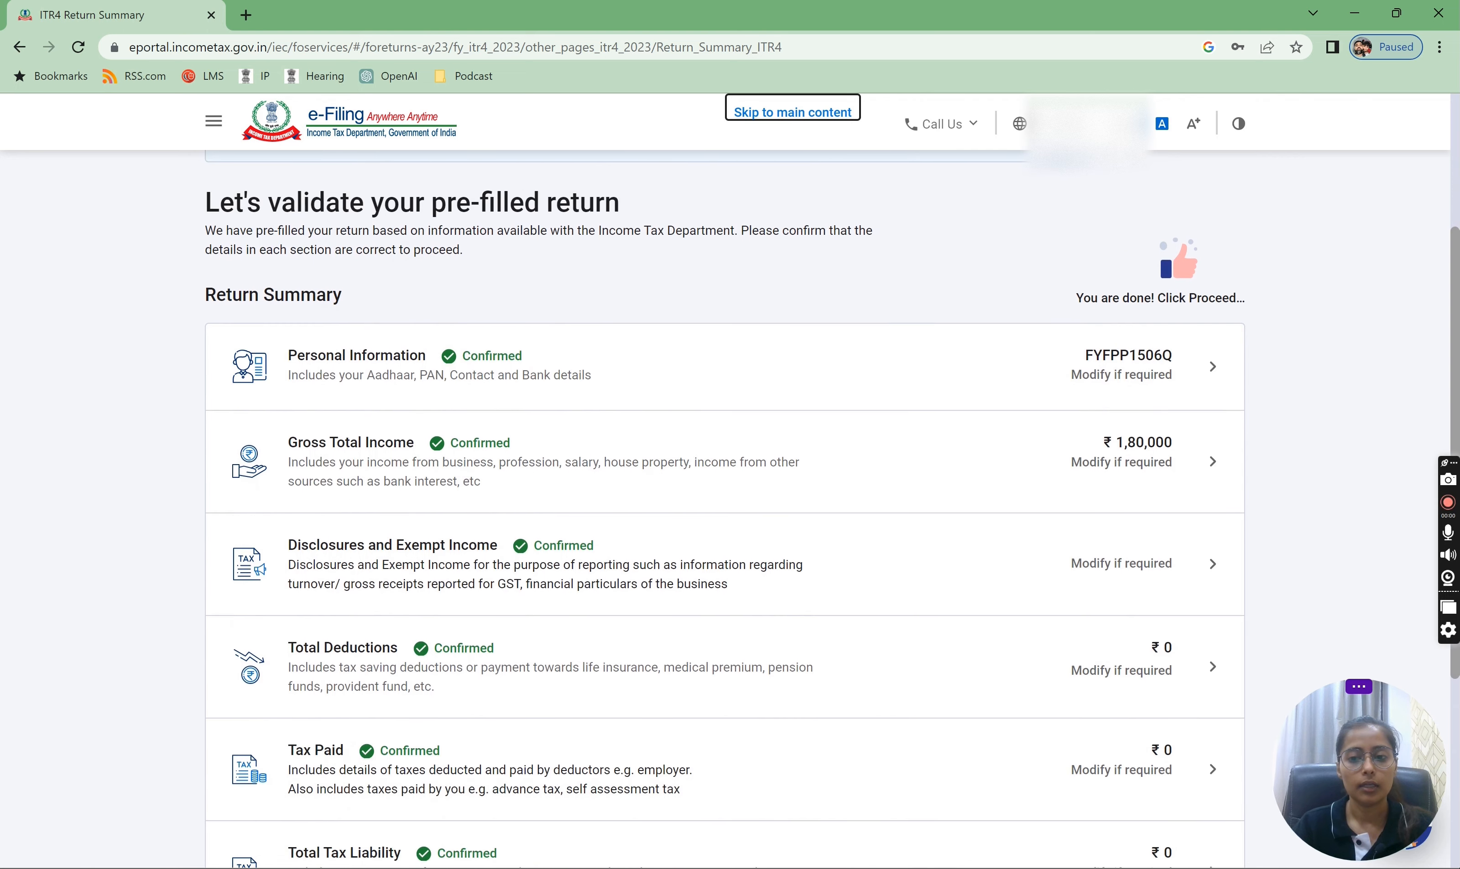
click(714, 429)
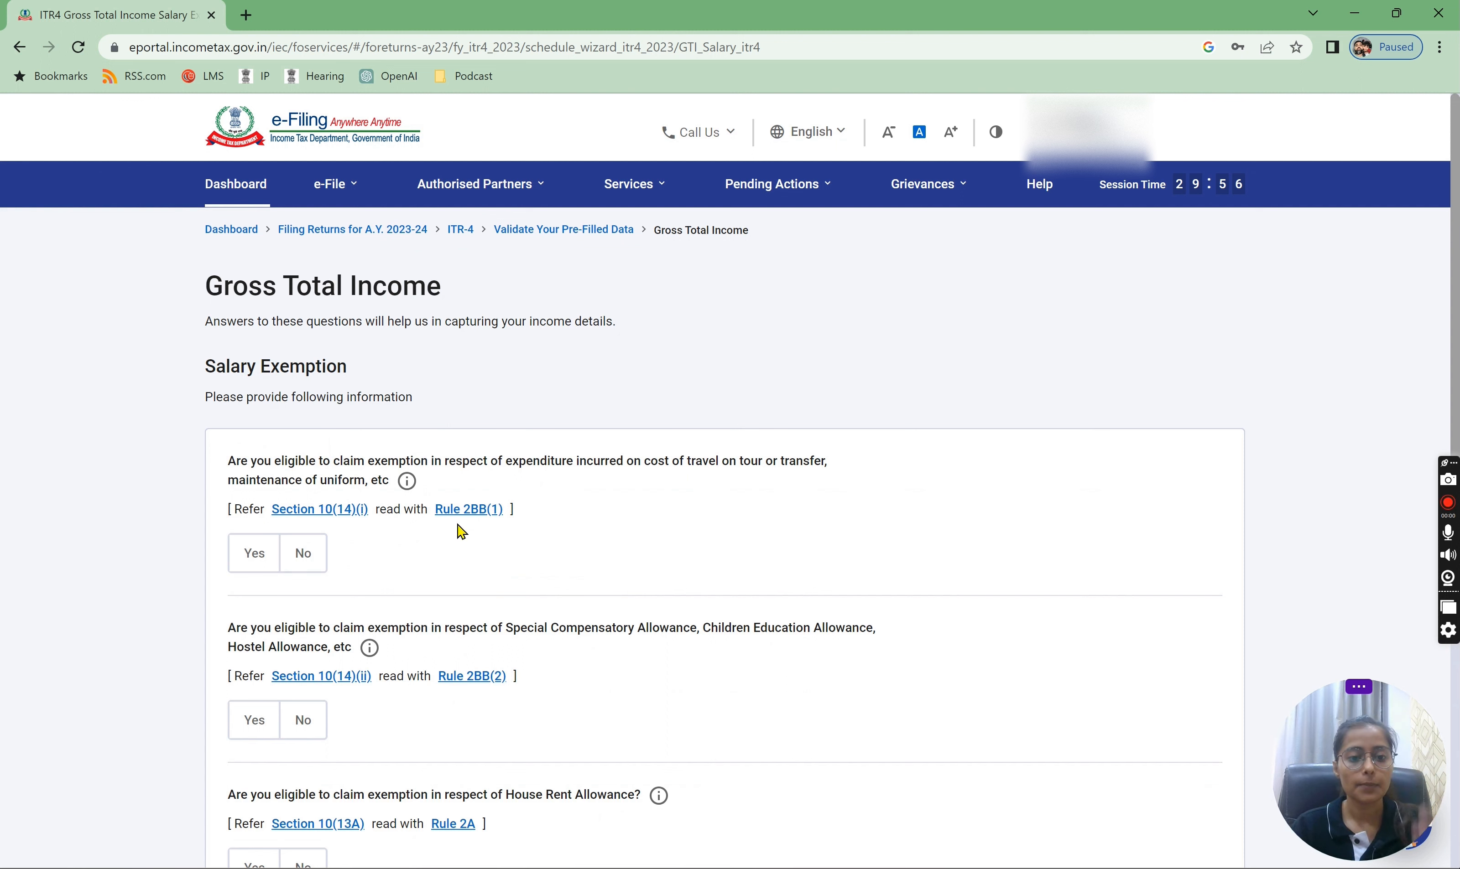
click(304, 567)
click(299, 727)
scroll(1085, 498, down, 8)
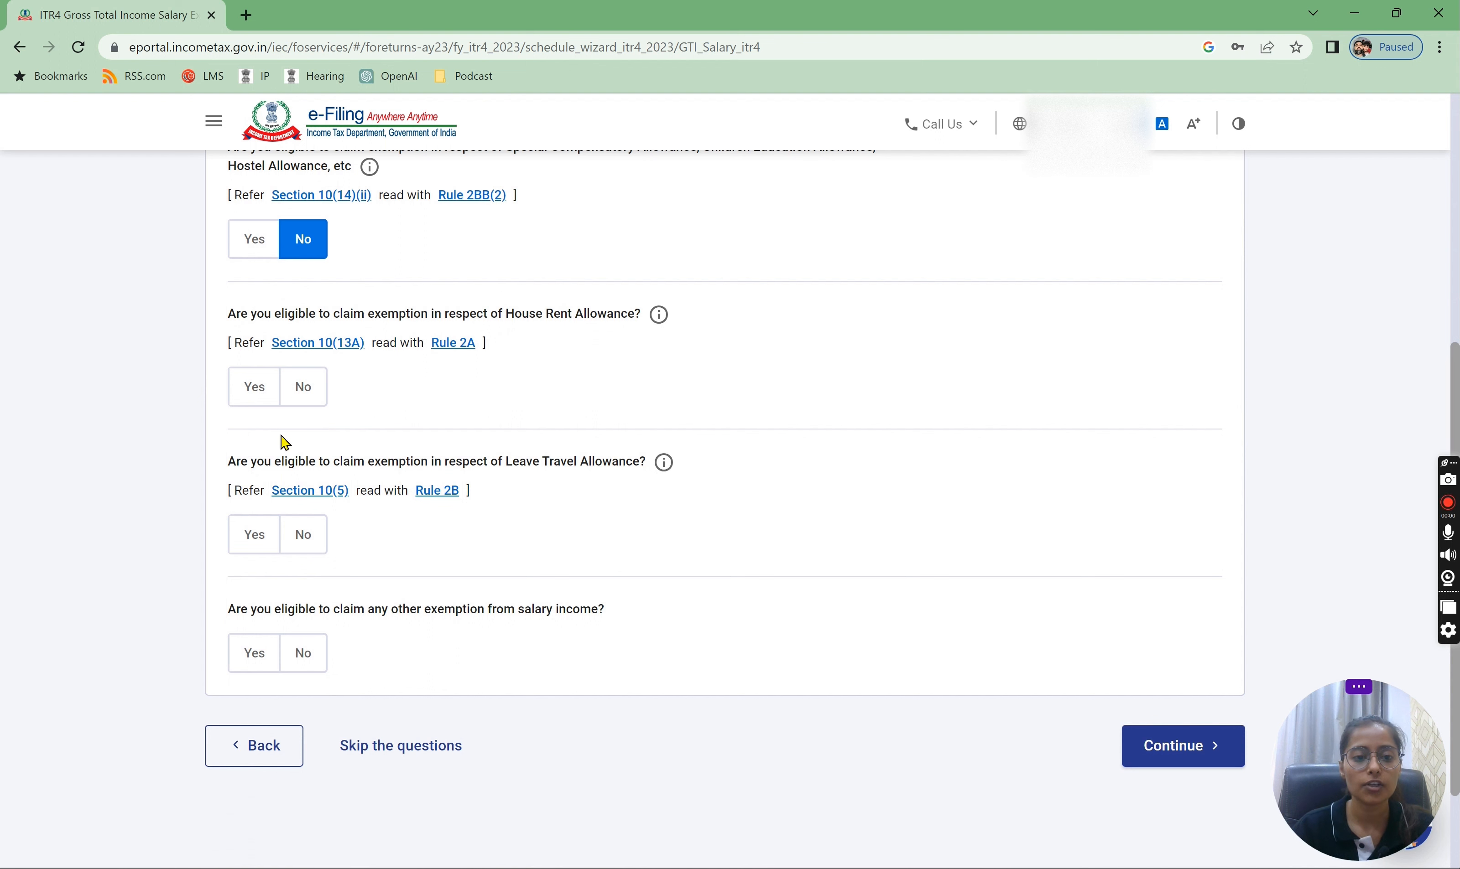
click(303, 386)
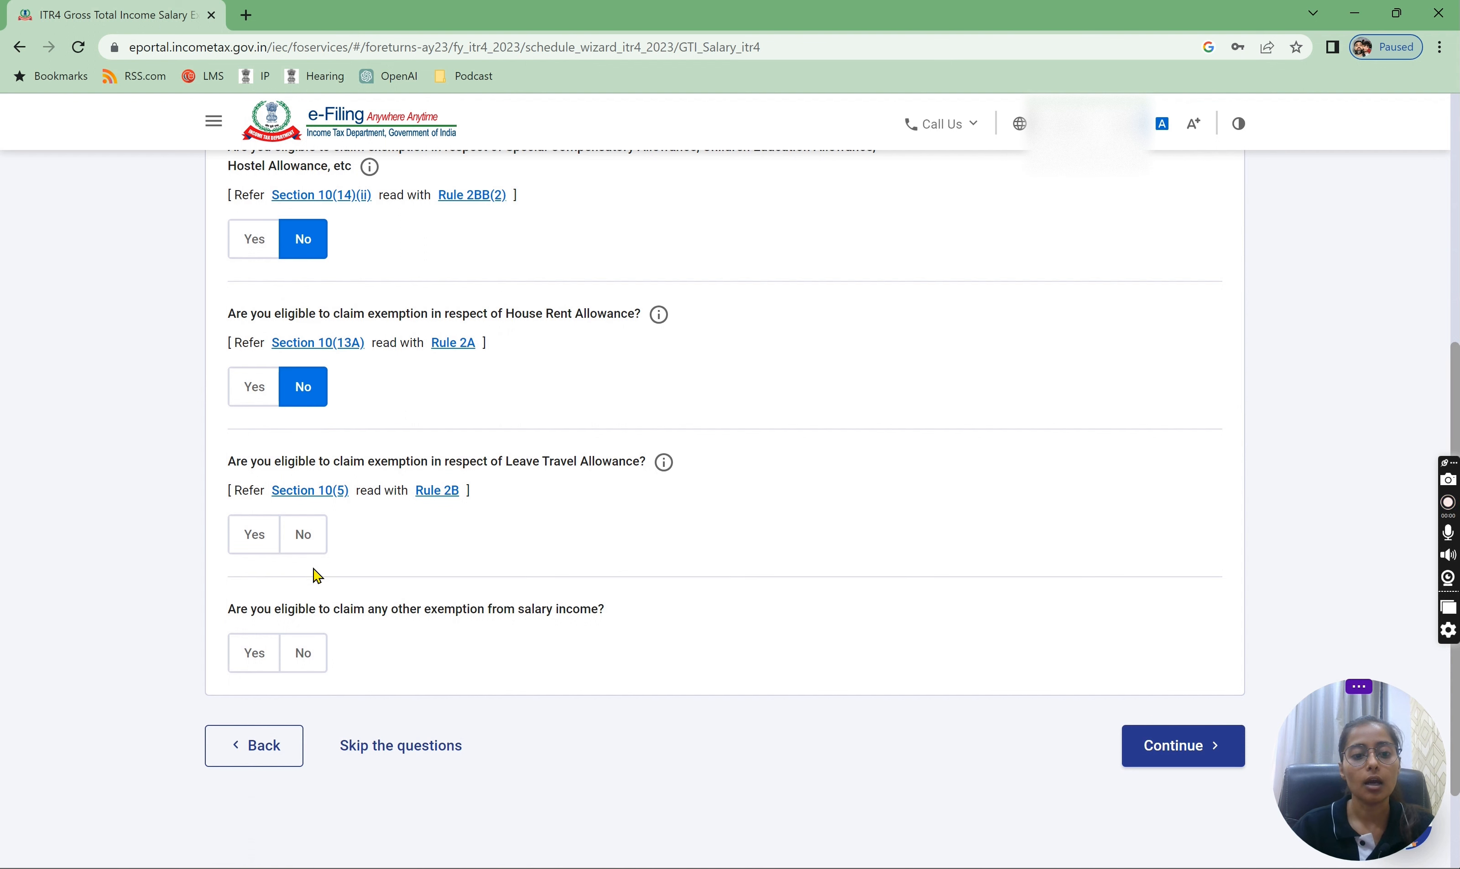
click(304, 539)
click(304, 673)
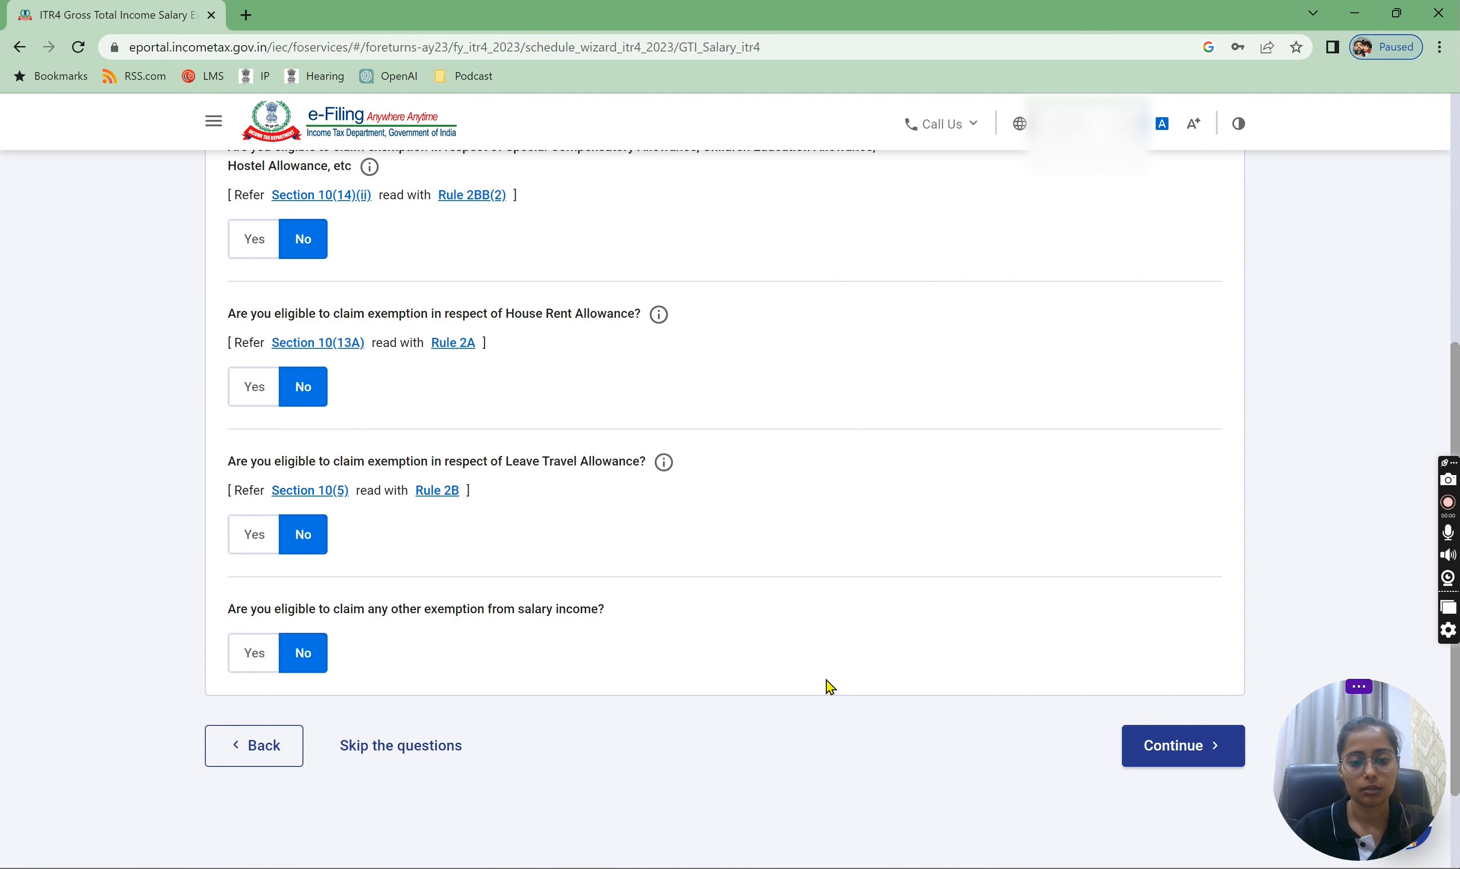
click(1191, 751)
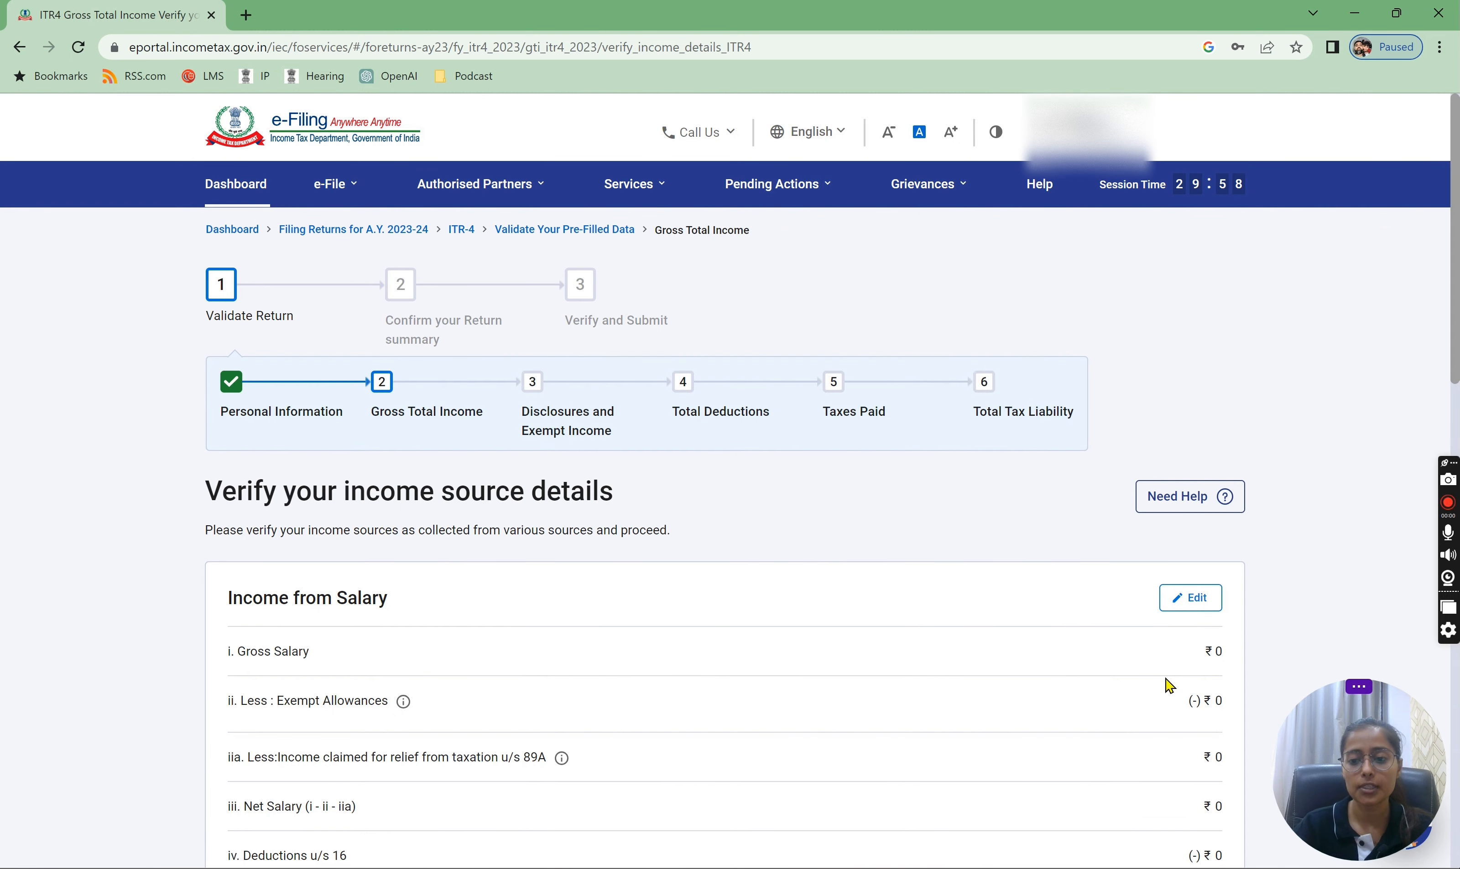
Expand the presumptive business income details u/s 44AD and open Income from Business or Profession for editing
scroll(1456, 329, down, 10)
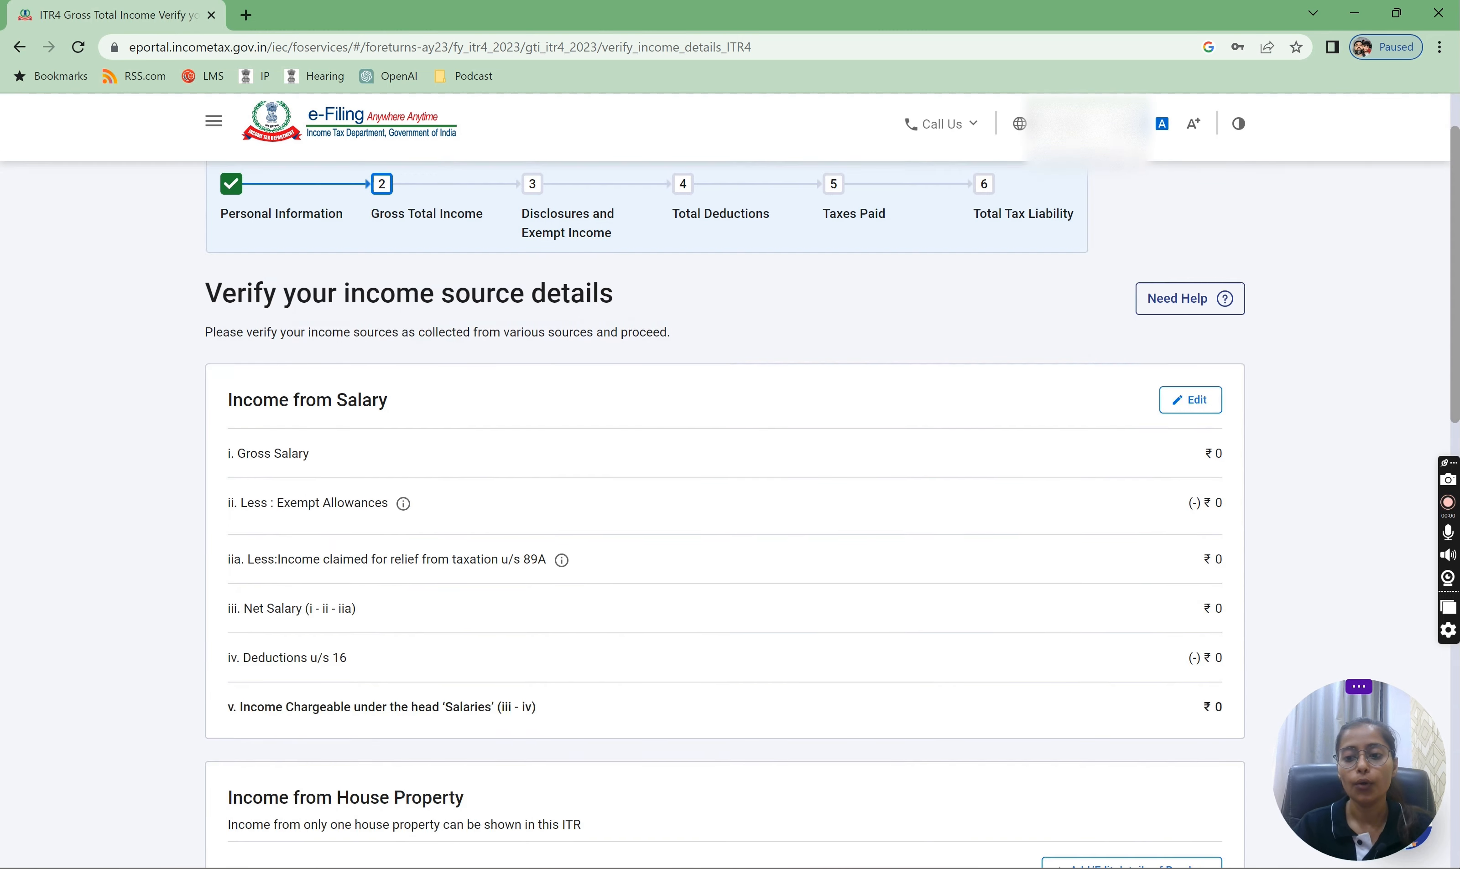
scroll(1456, 355, down, 4)
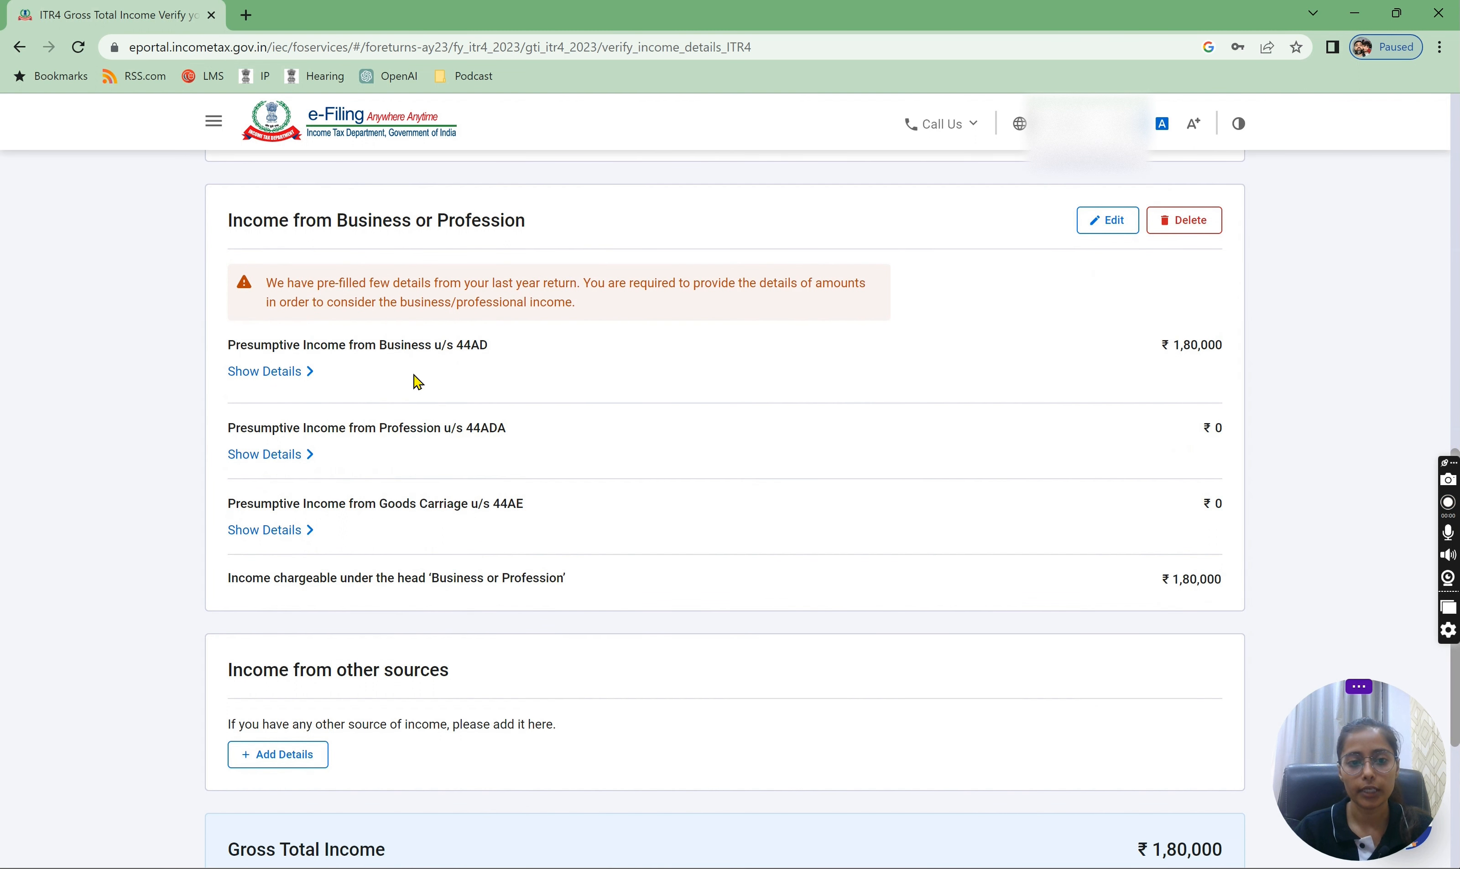
click(265, 374)
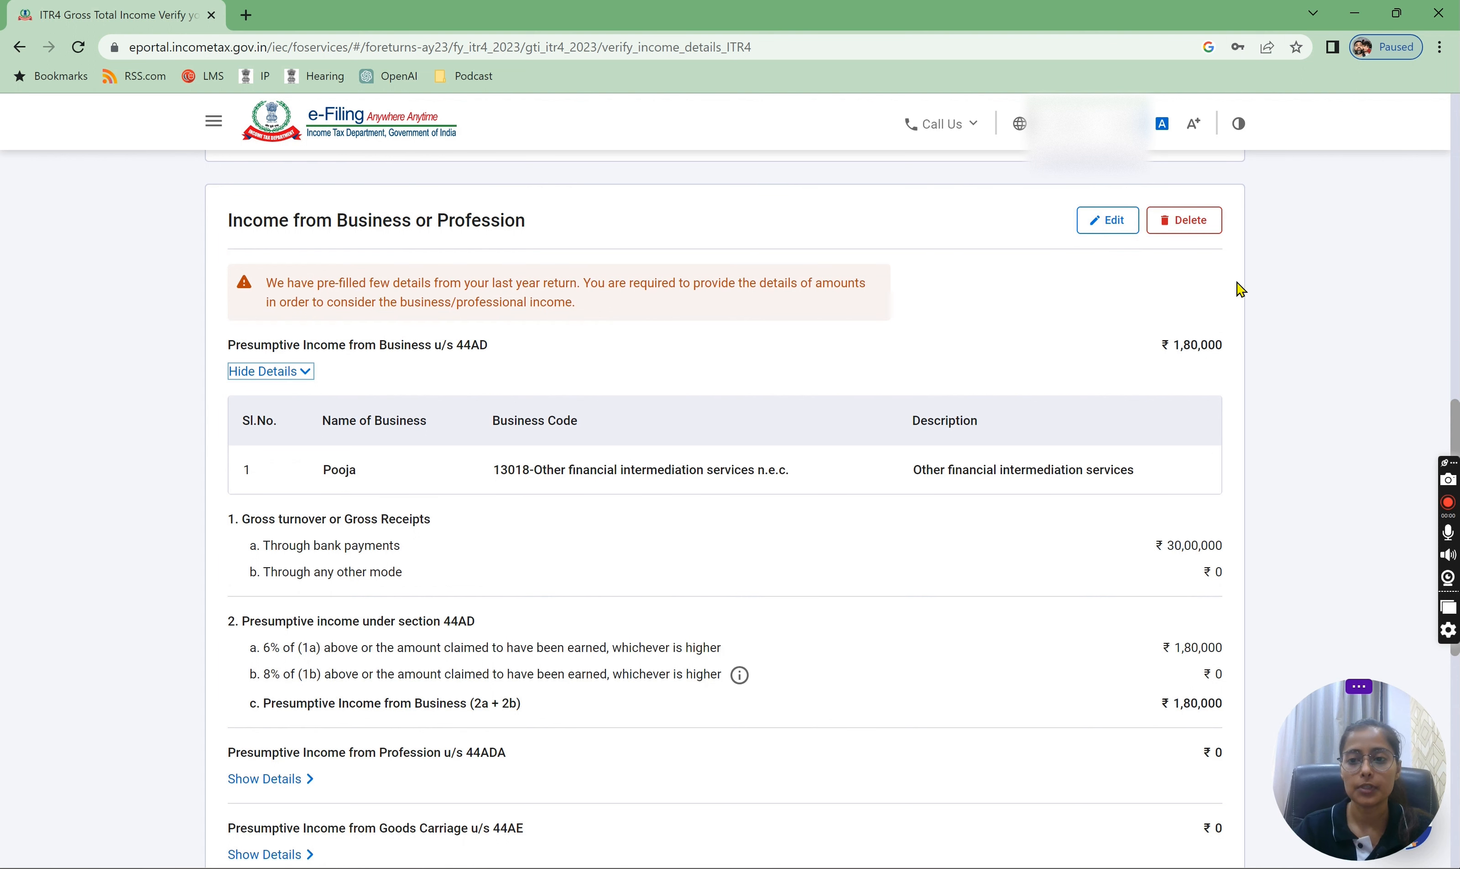
click(1089, 228)
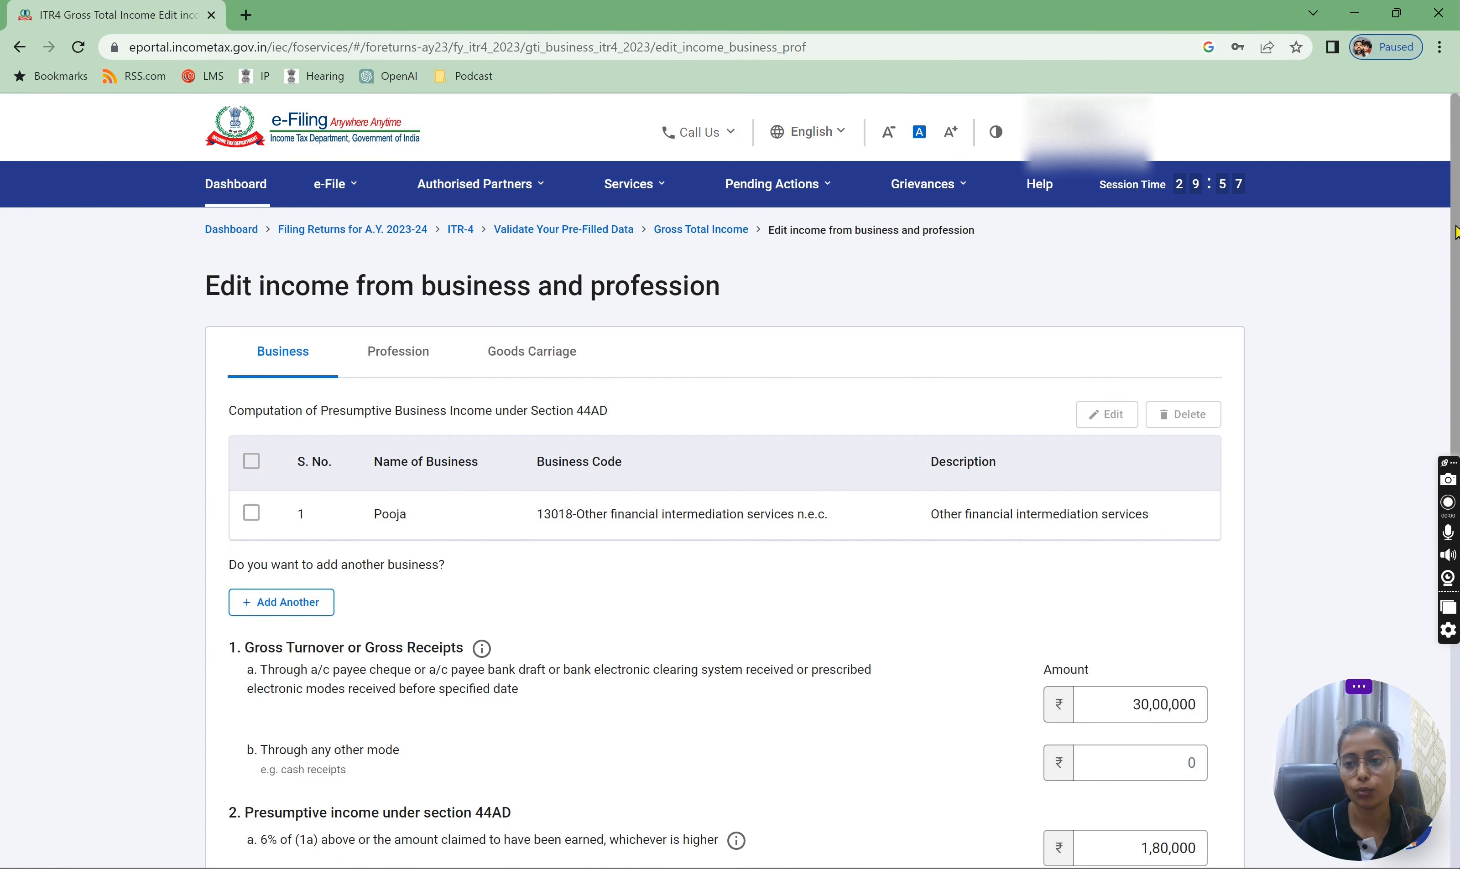
Review the gross turnover and presumptive income amounts under section 44AD and save the business income details
drag(1454, 230, 1454, 326)
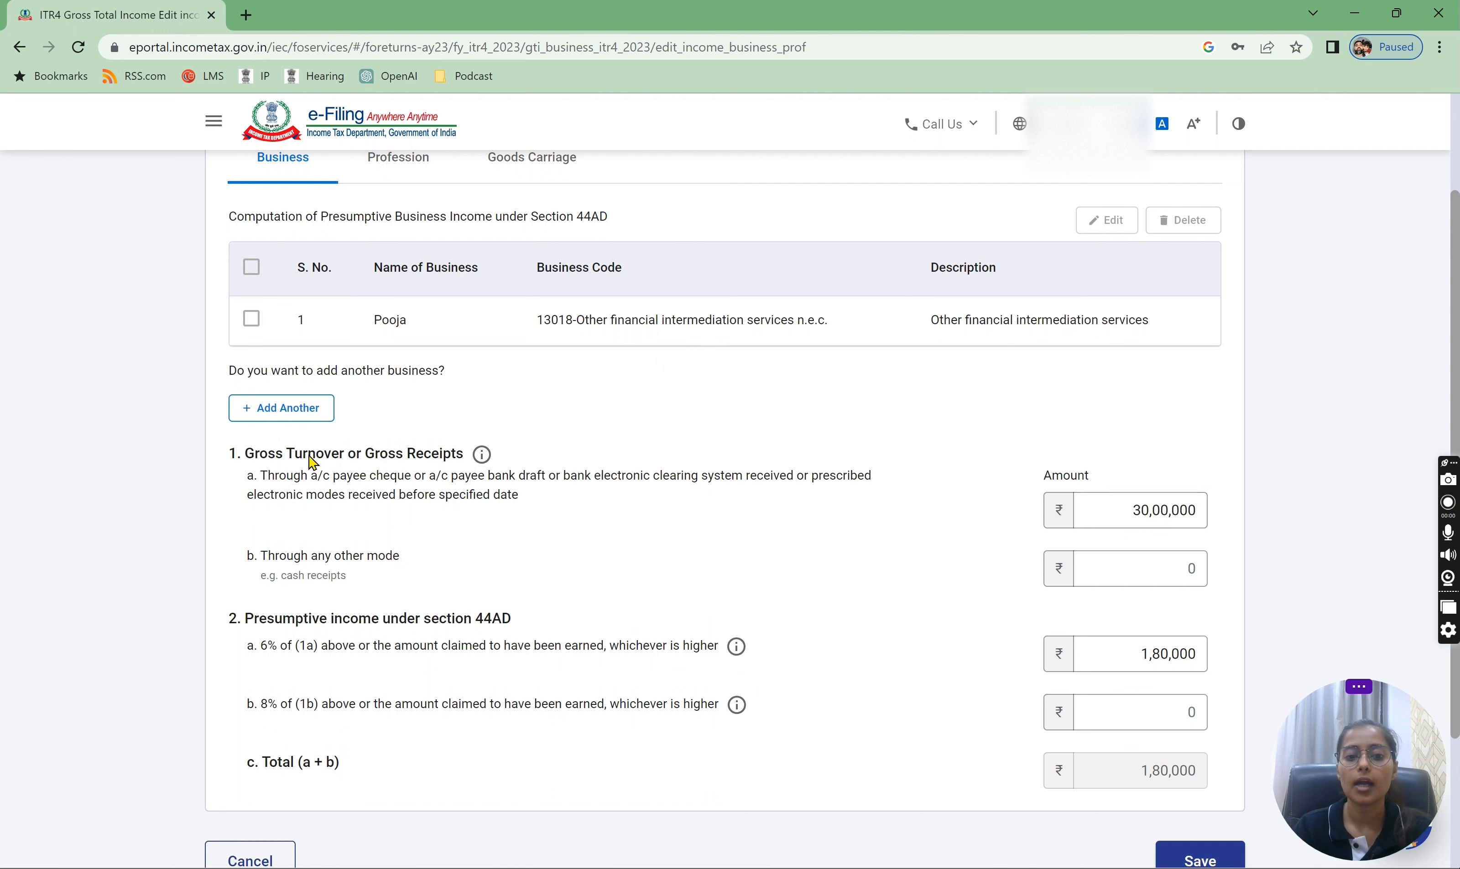
drag(307, 456, 410, 466)
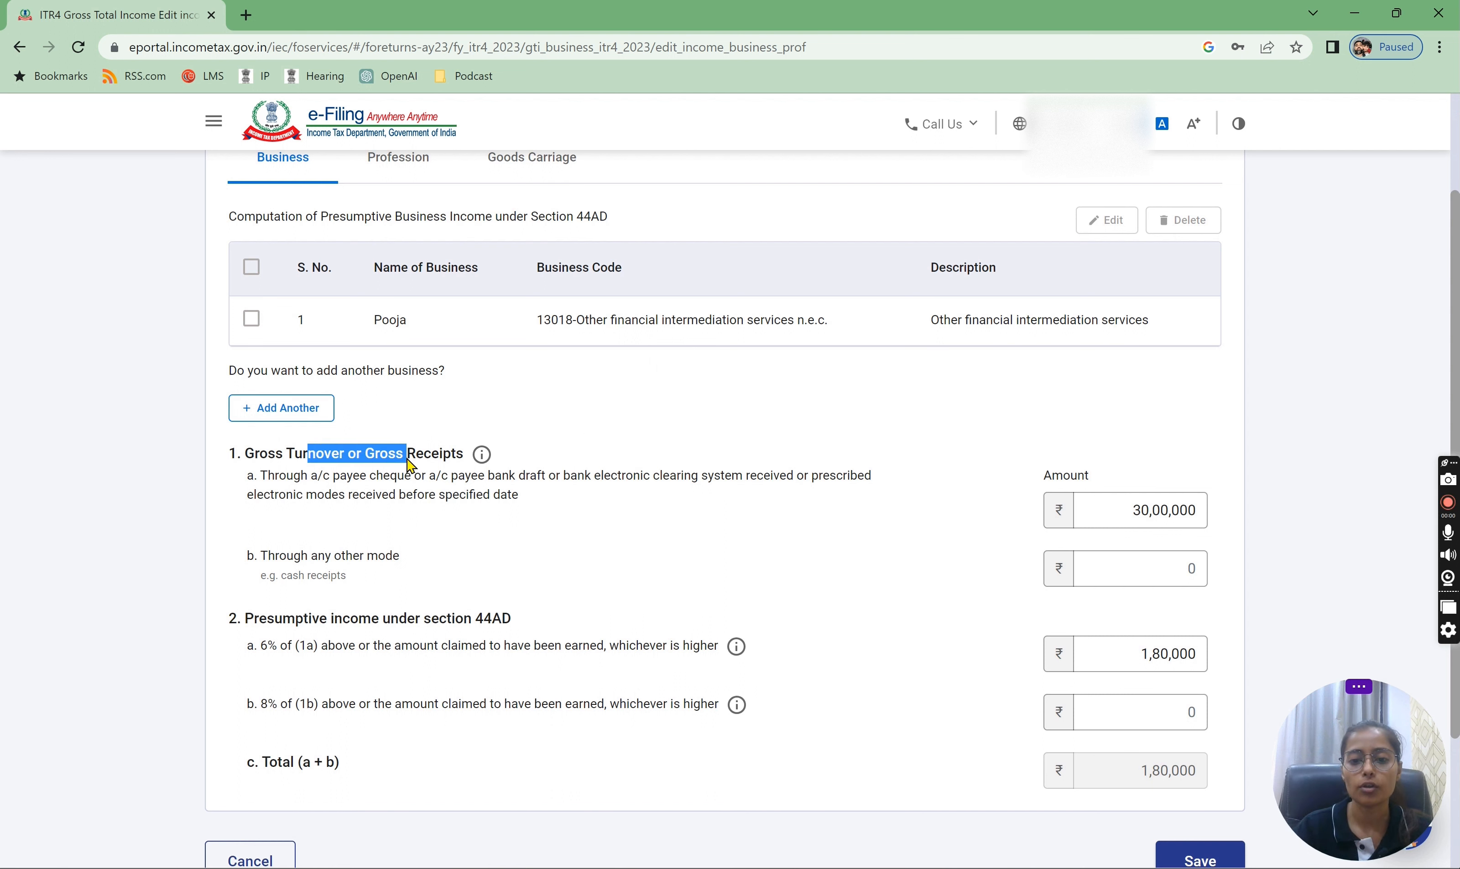
click(1189, 441)
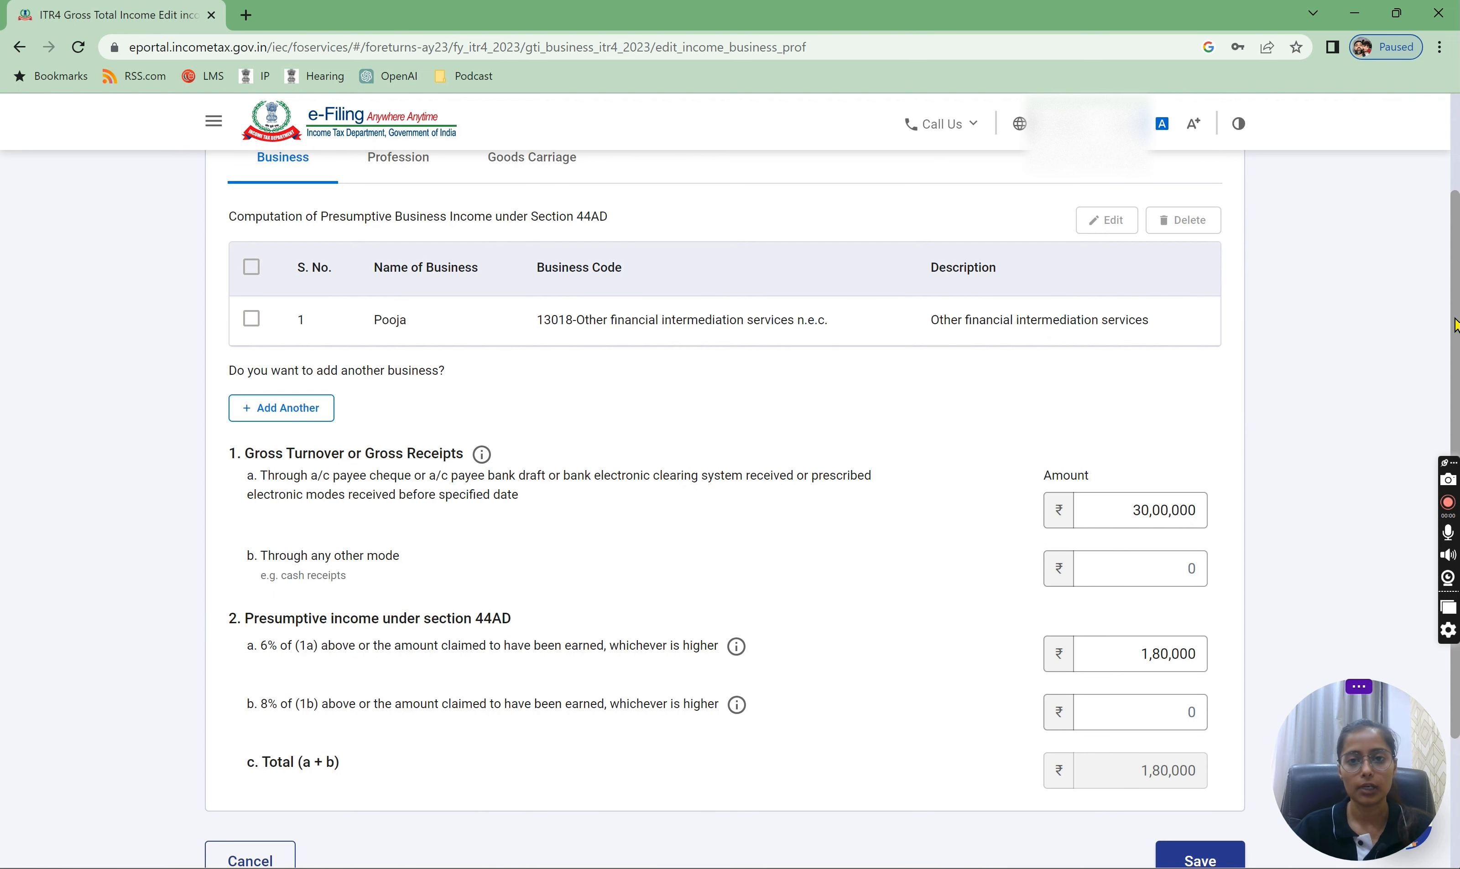
scroll(1436, 418, down, 2)
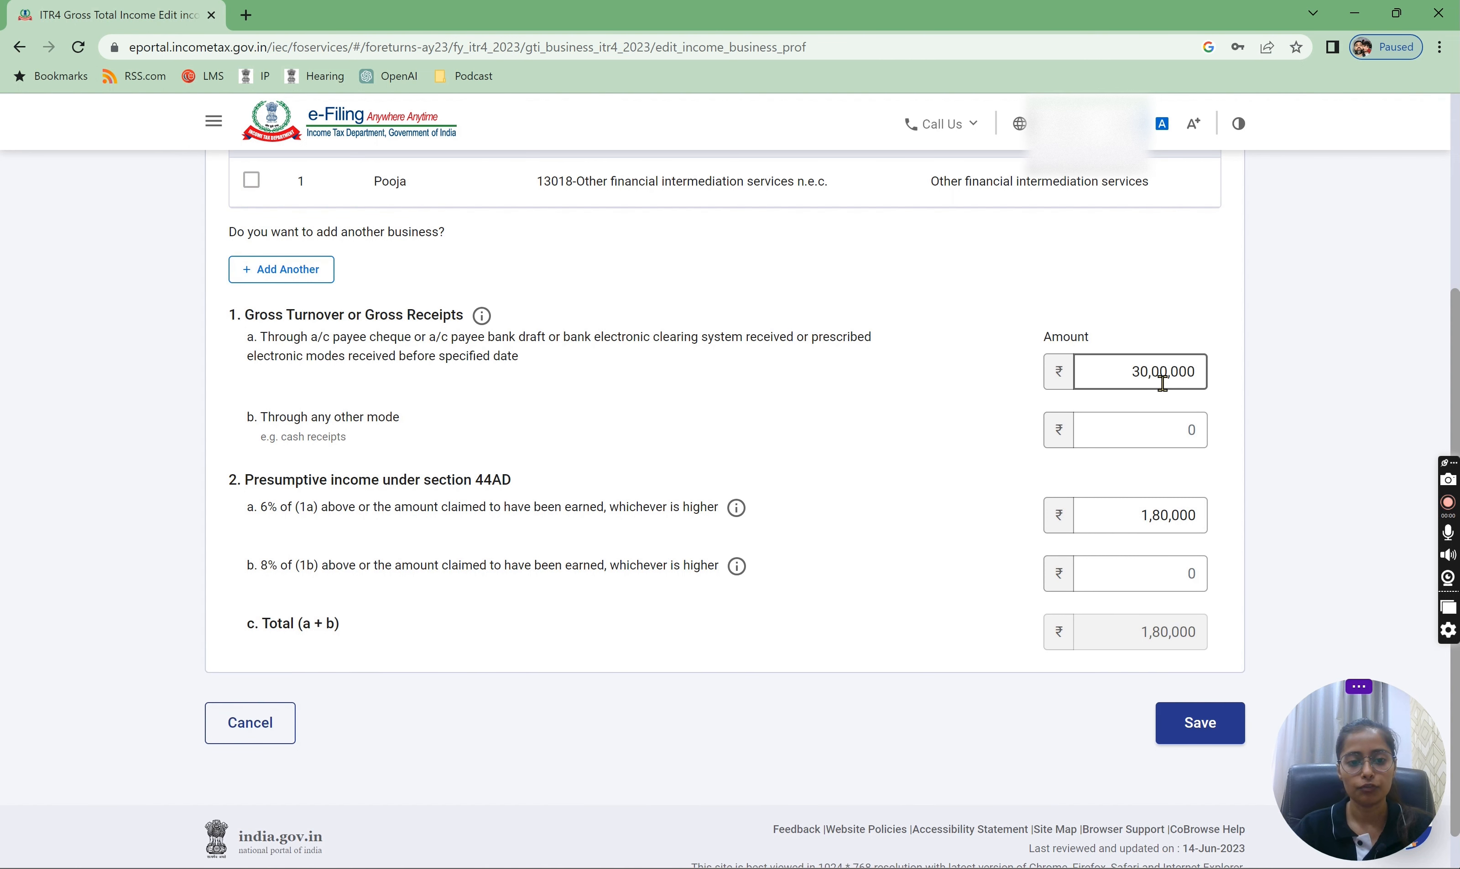
drag(1450, 336, 1455, 373)
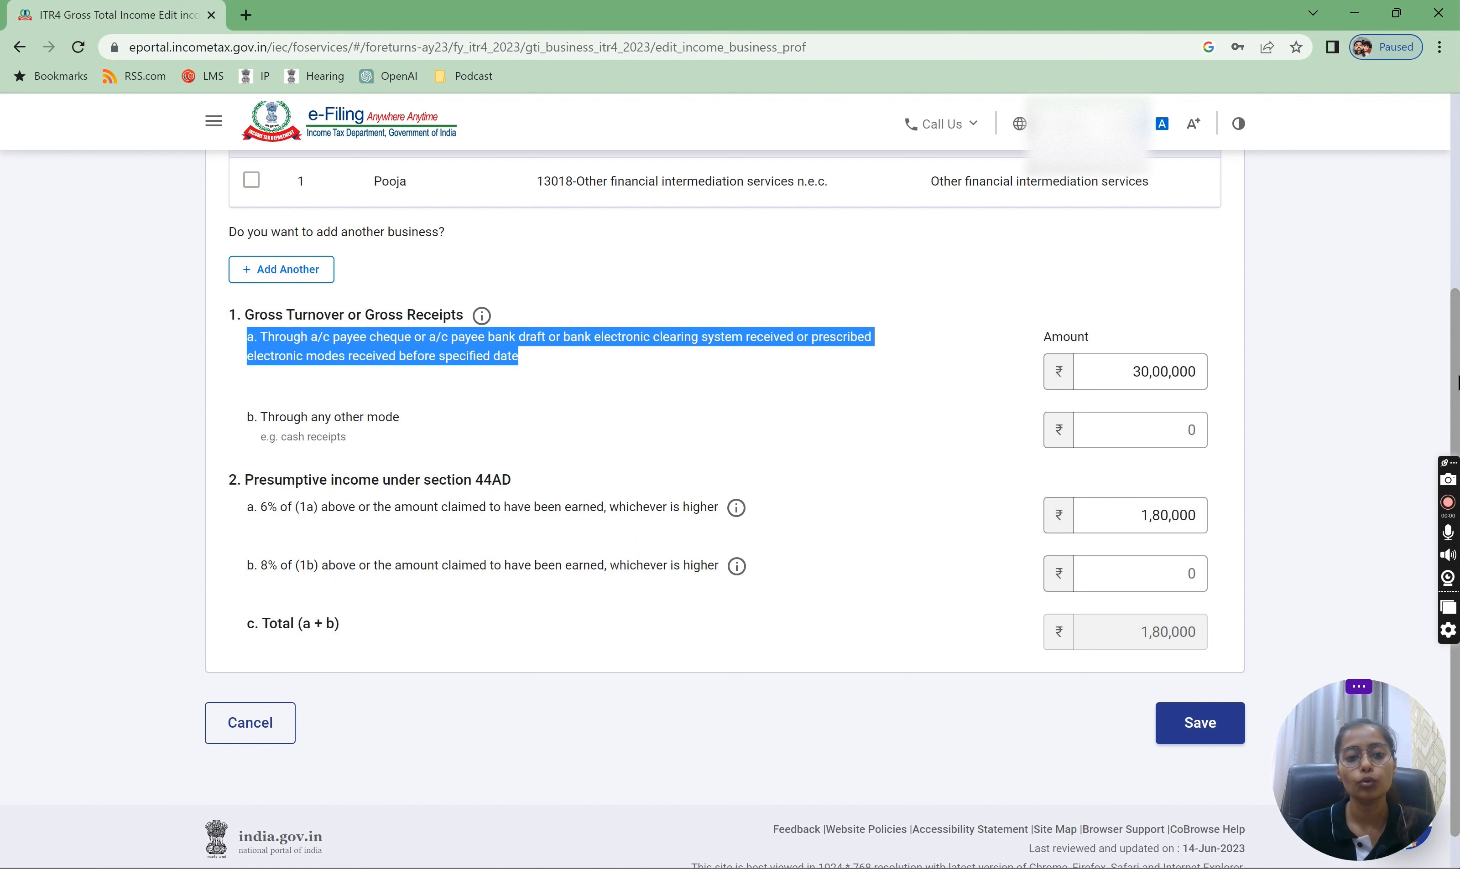
click(1337, 379)
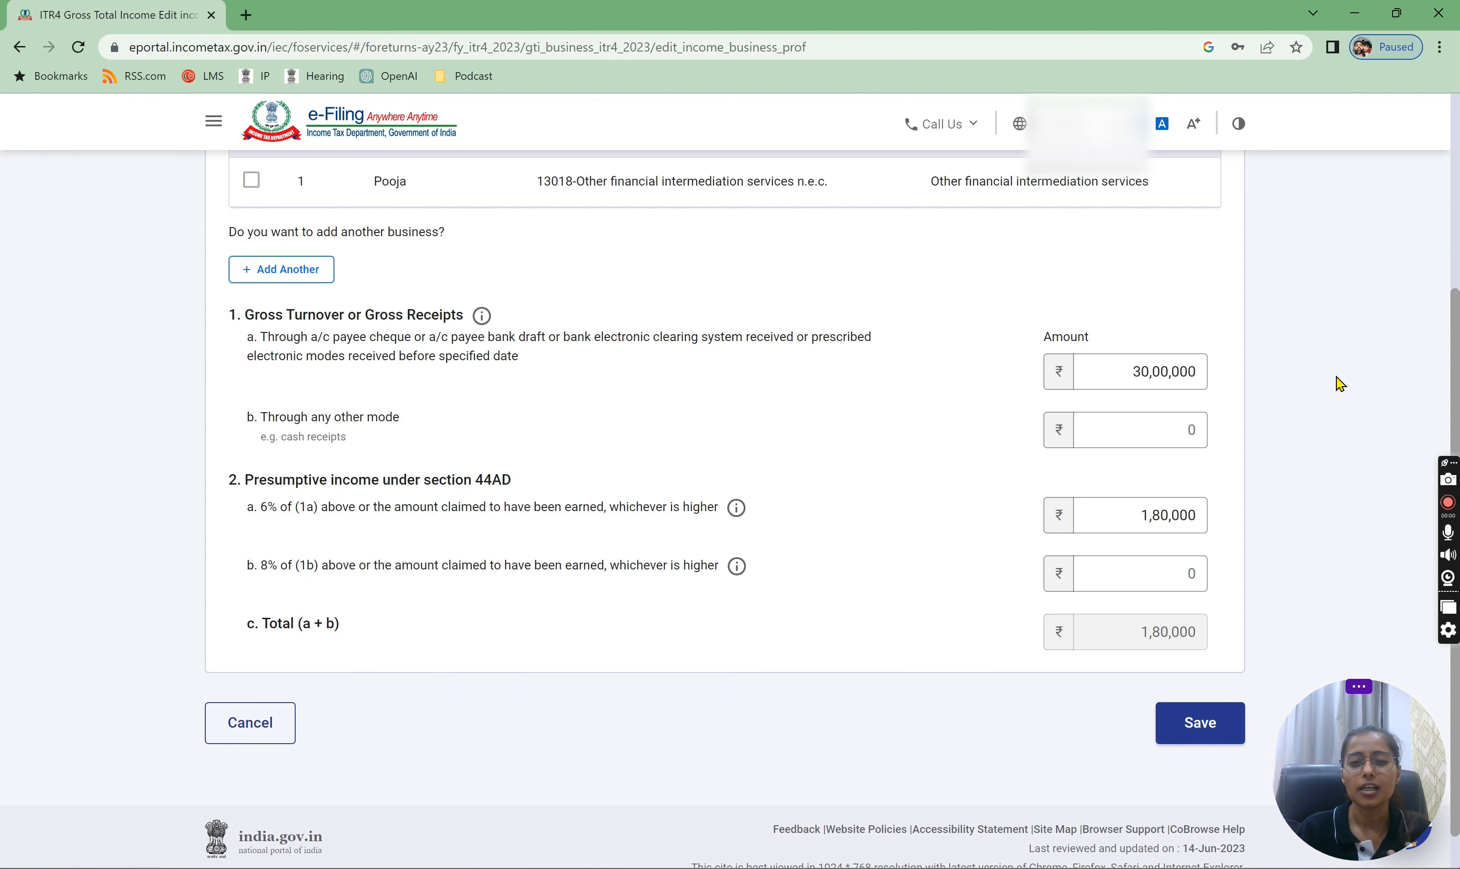
click(1090, 524)
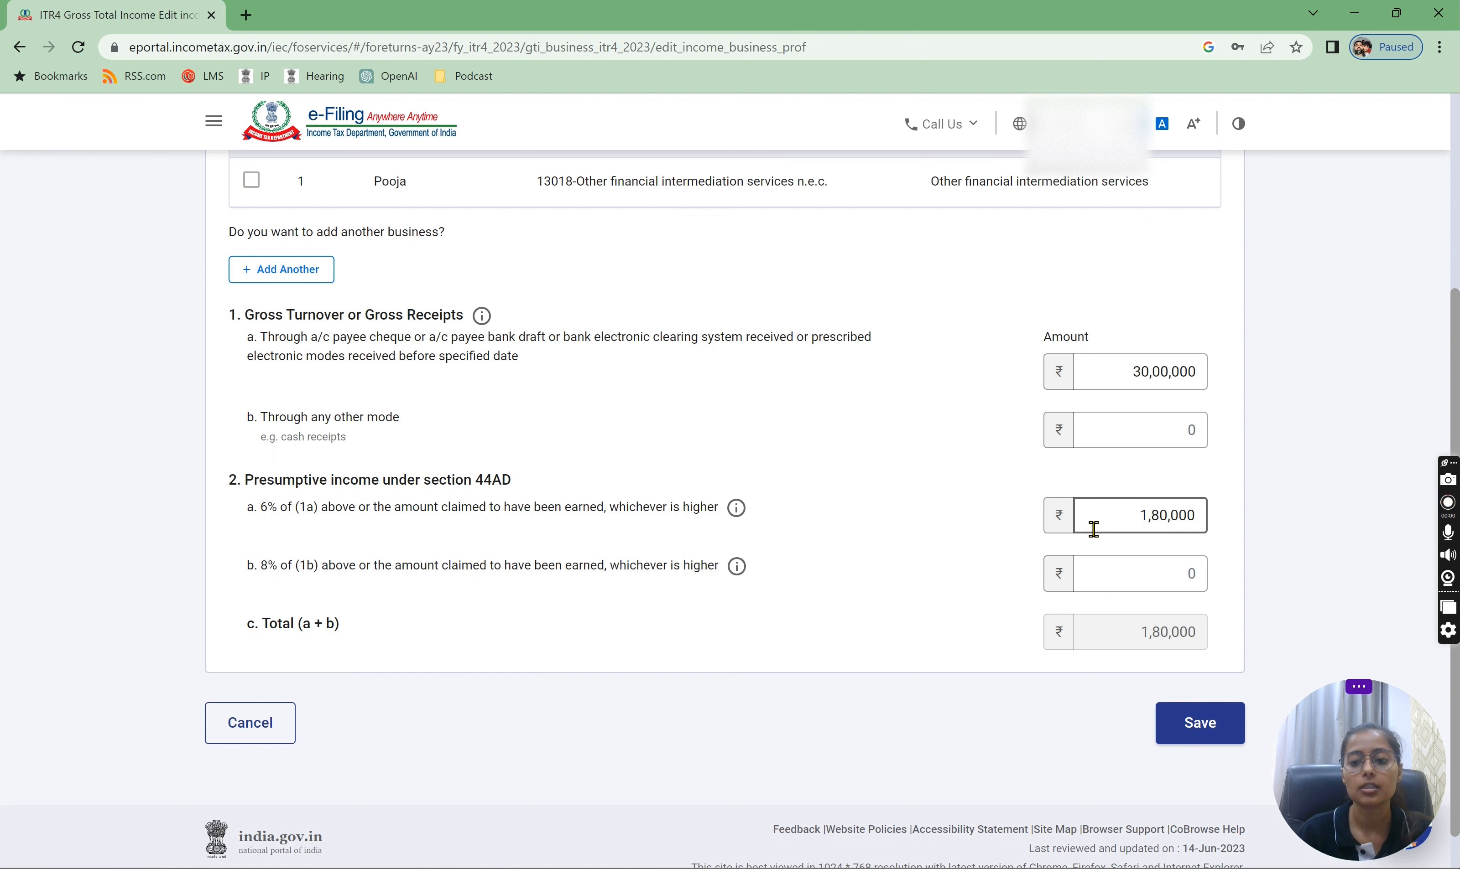
click(1126, 574)
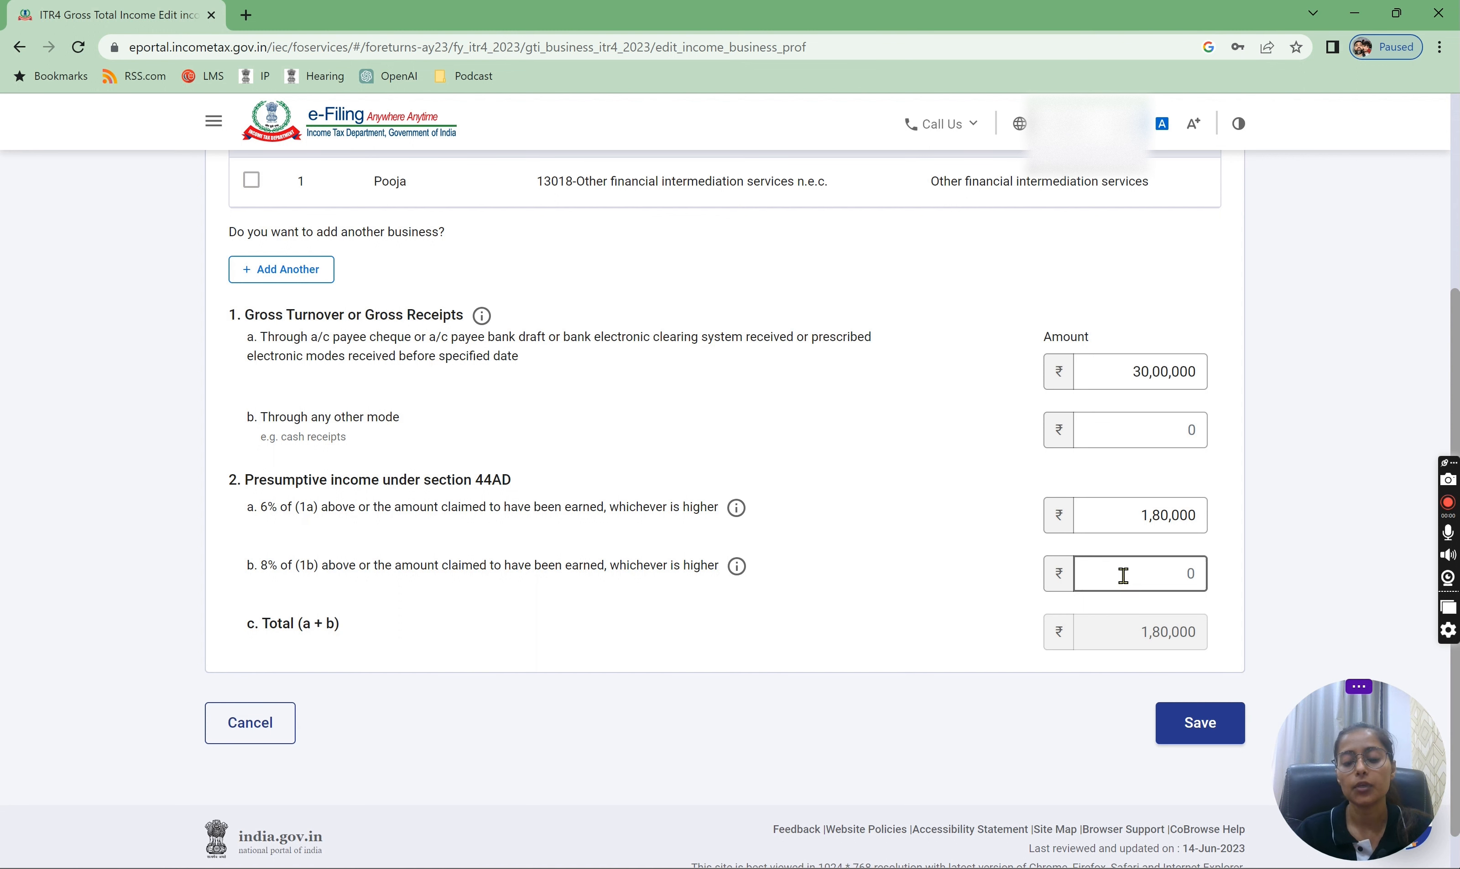
click(1121, 374)
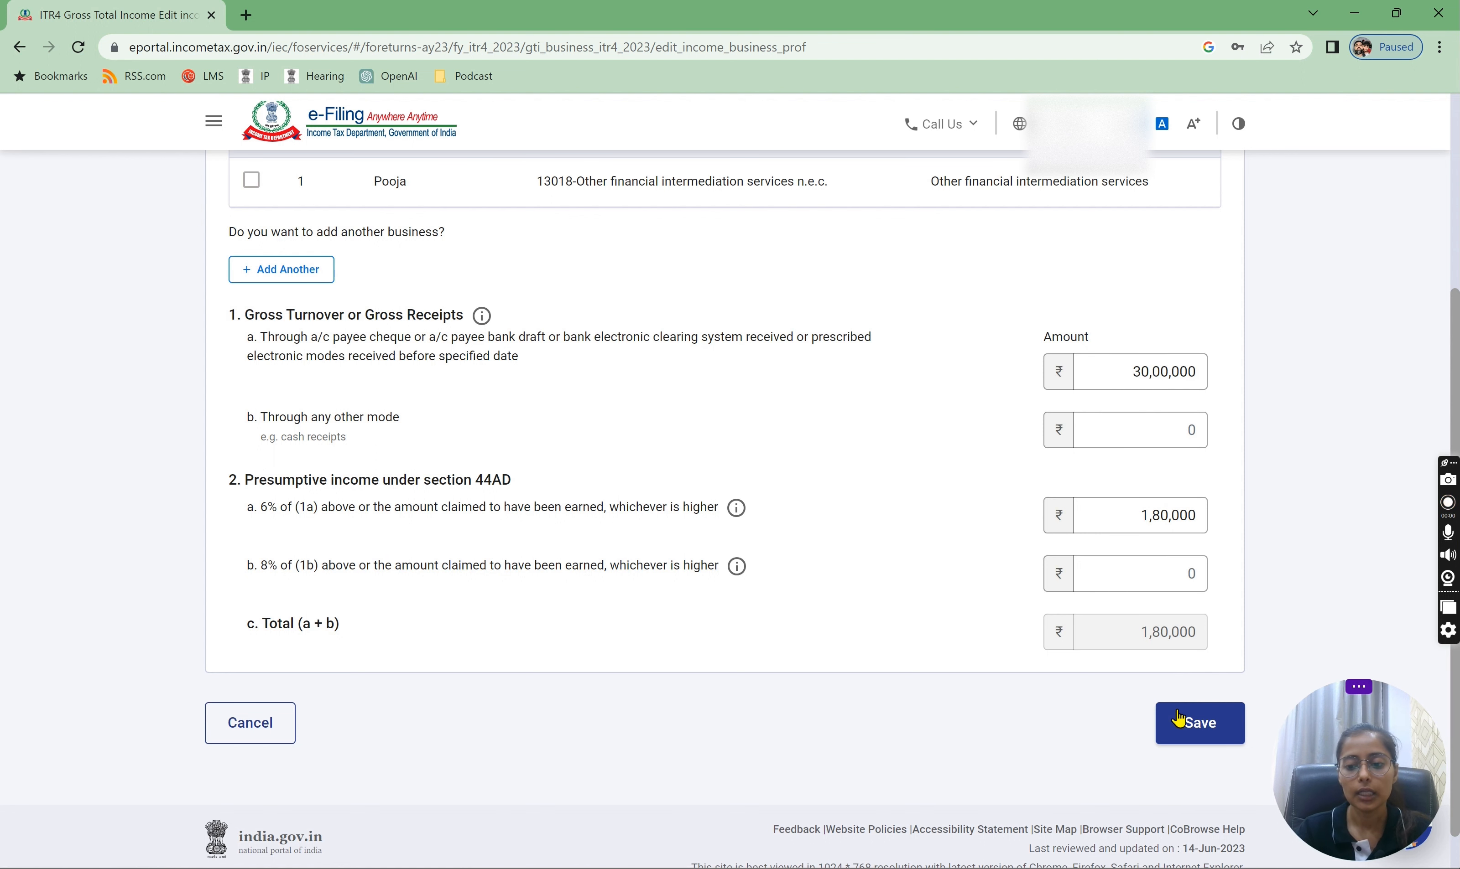
click(1180, 724)
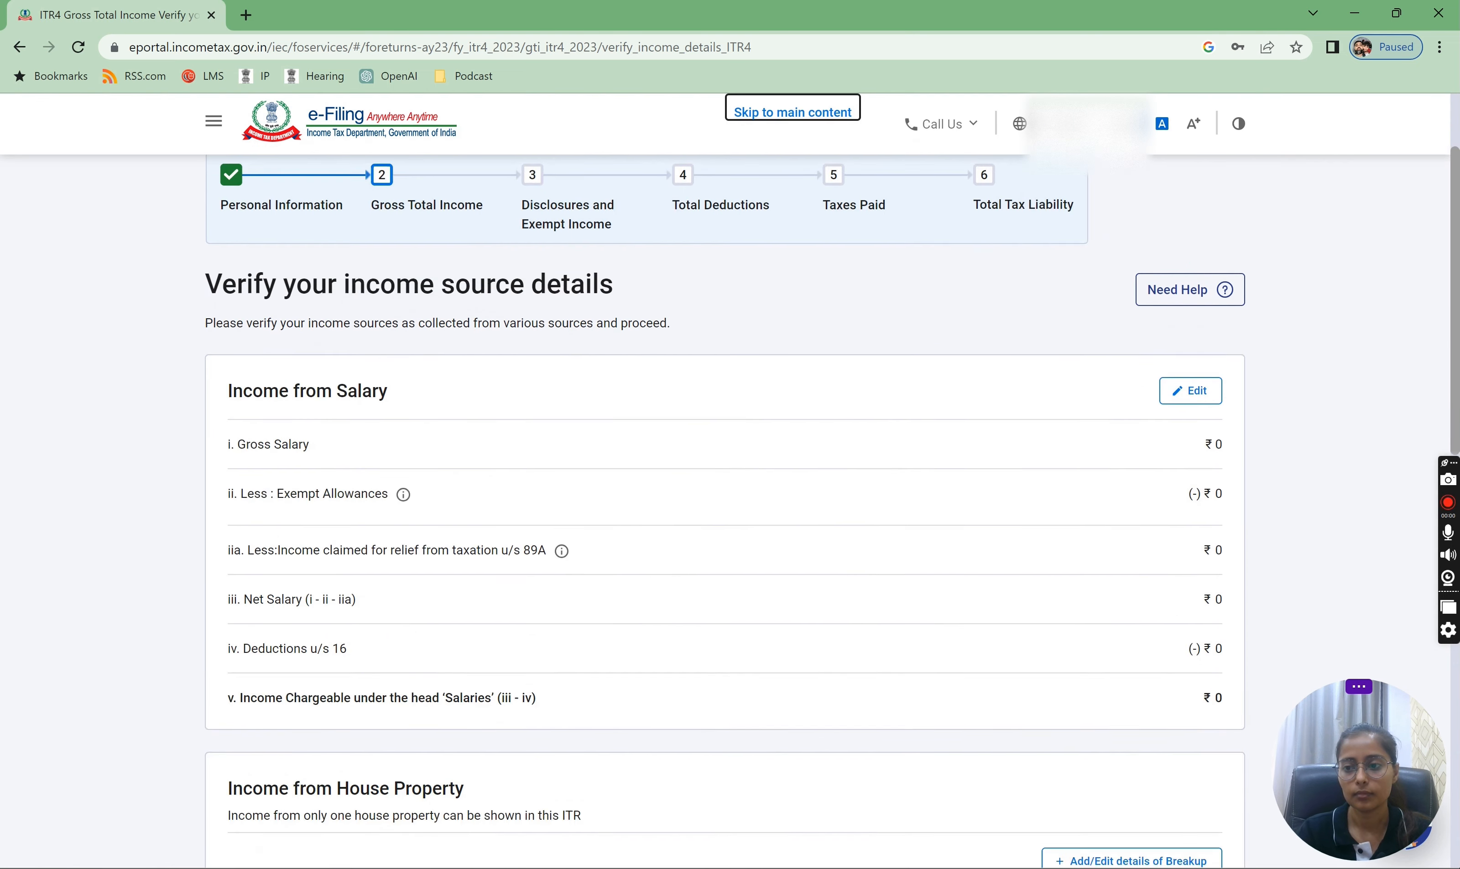
Check the income source details through to Gross Total Income and confirm the section
scroll(725, 510, down, 12)
scroll(725, 509, down, 1)
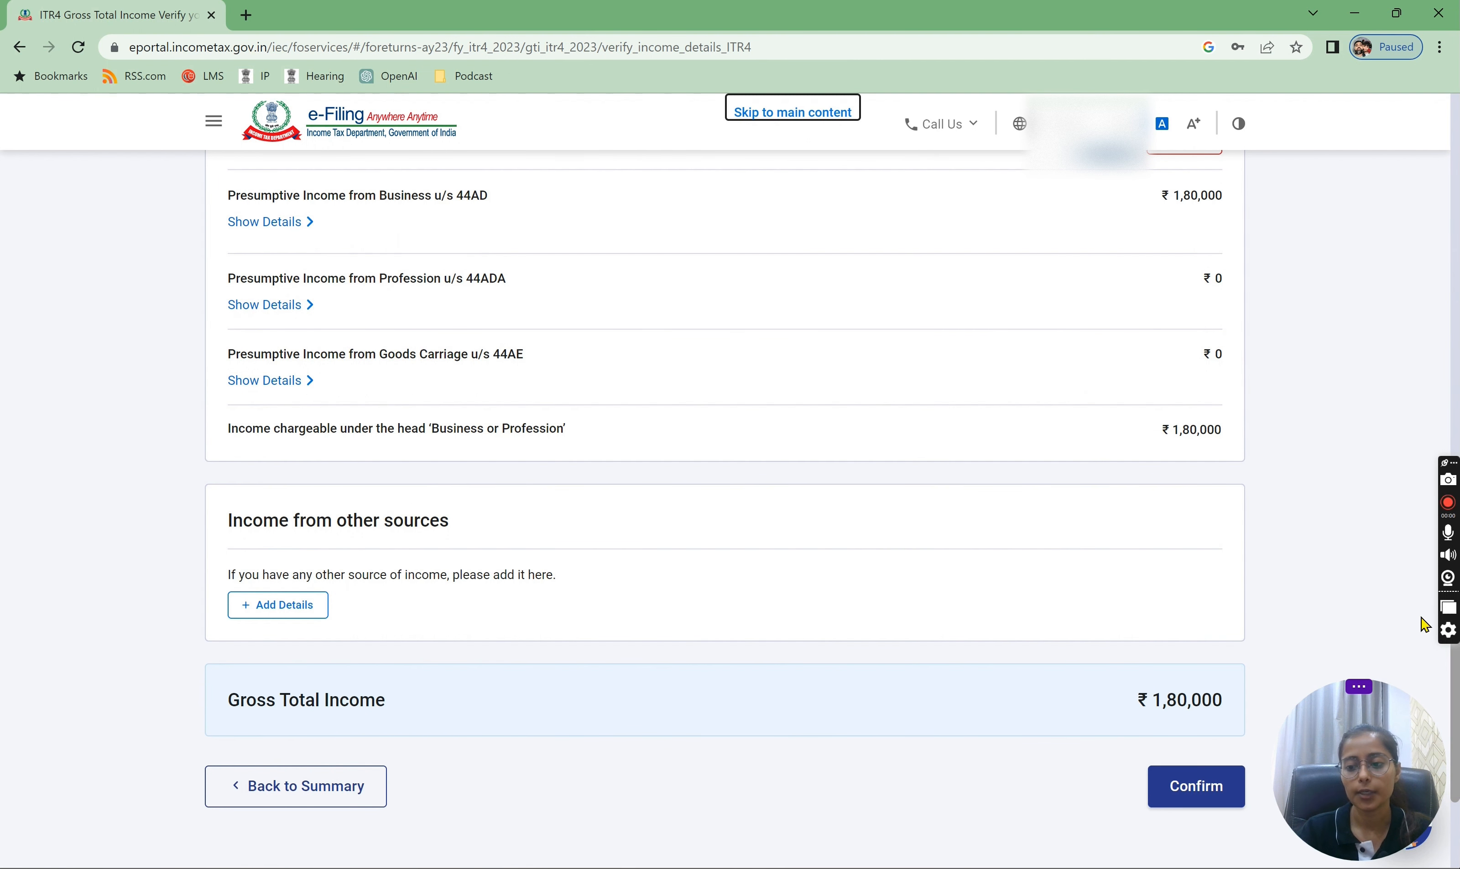
scroll(1456, 680, down, 3)
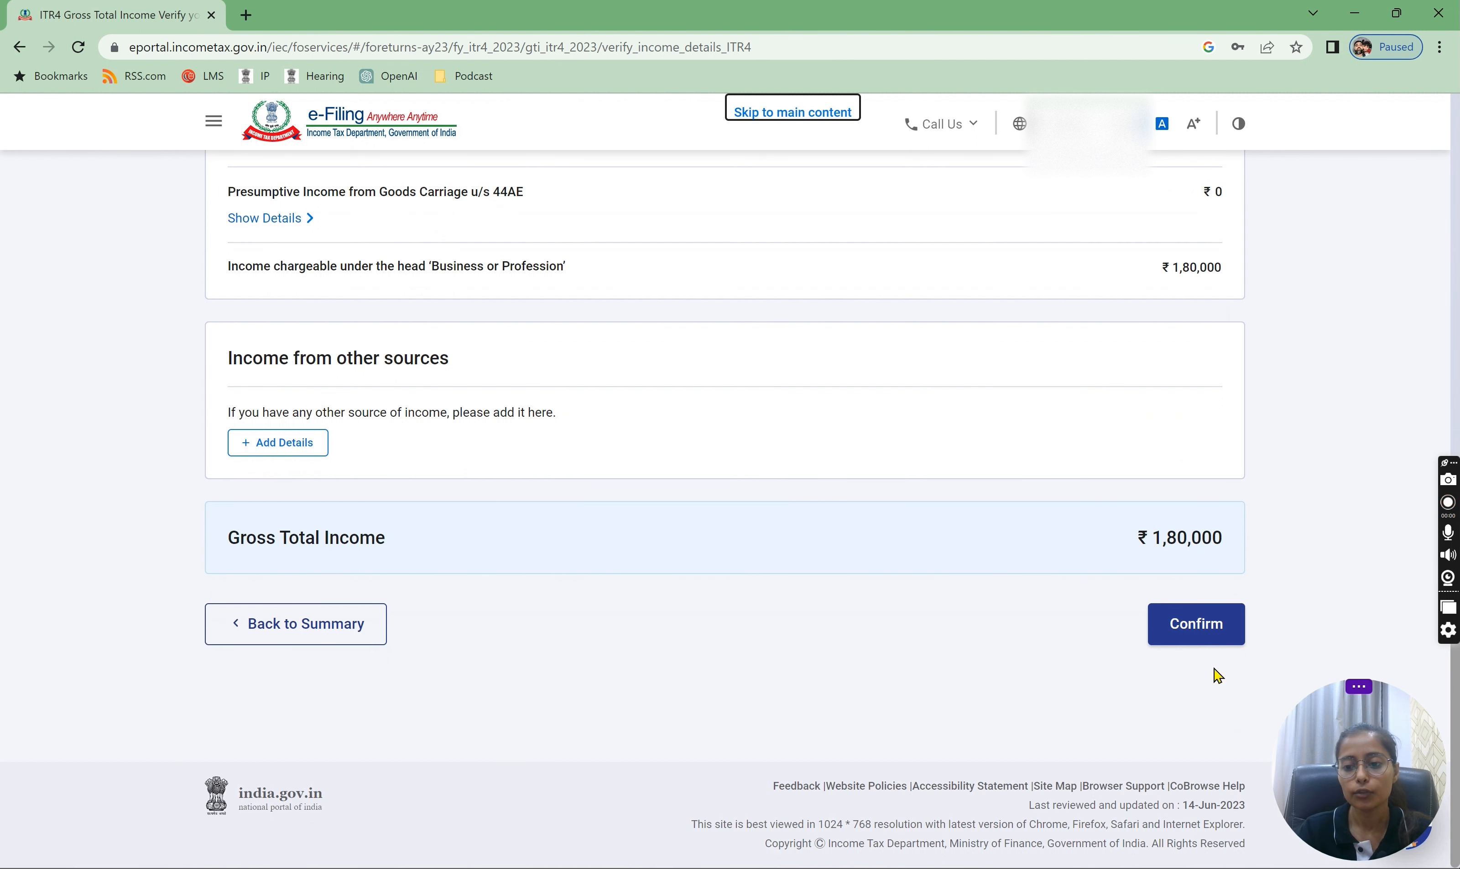
click(1177, 639)
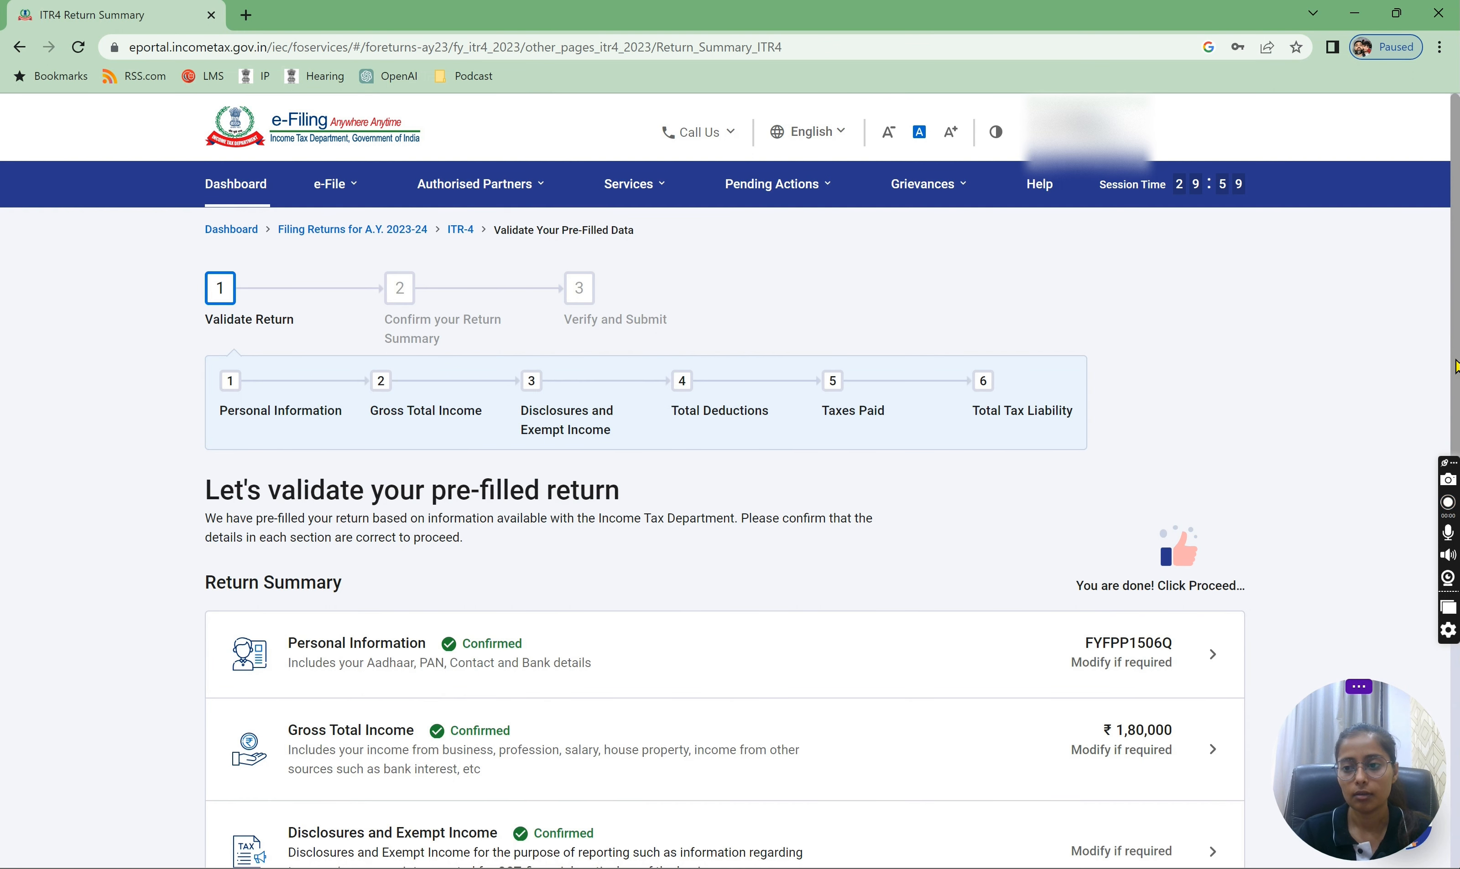
Open Disclosures and Exempt Income from the return summary and confirm the section
scroll(1456, 299, down, 8)
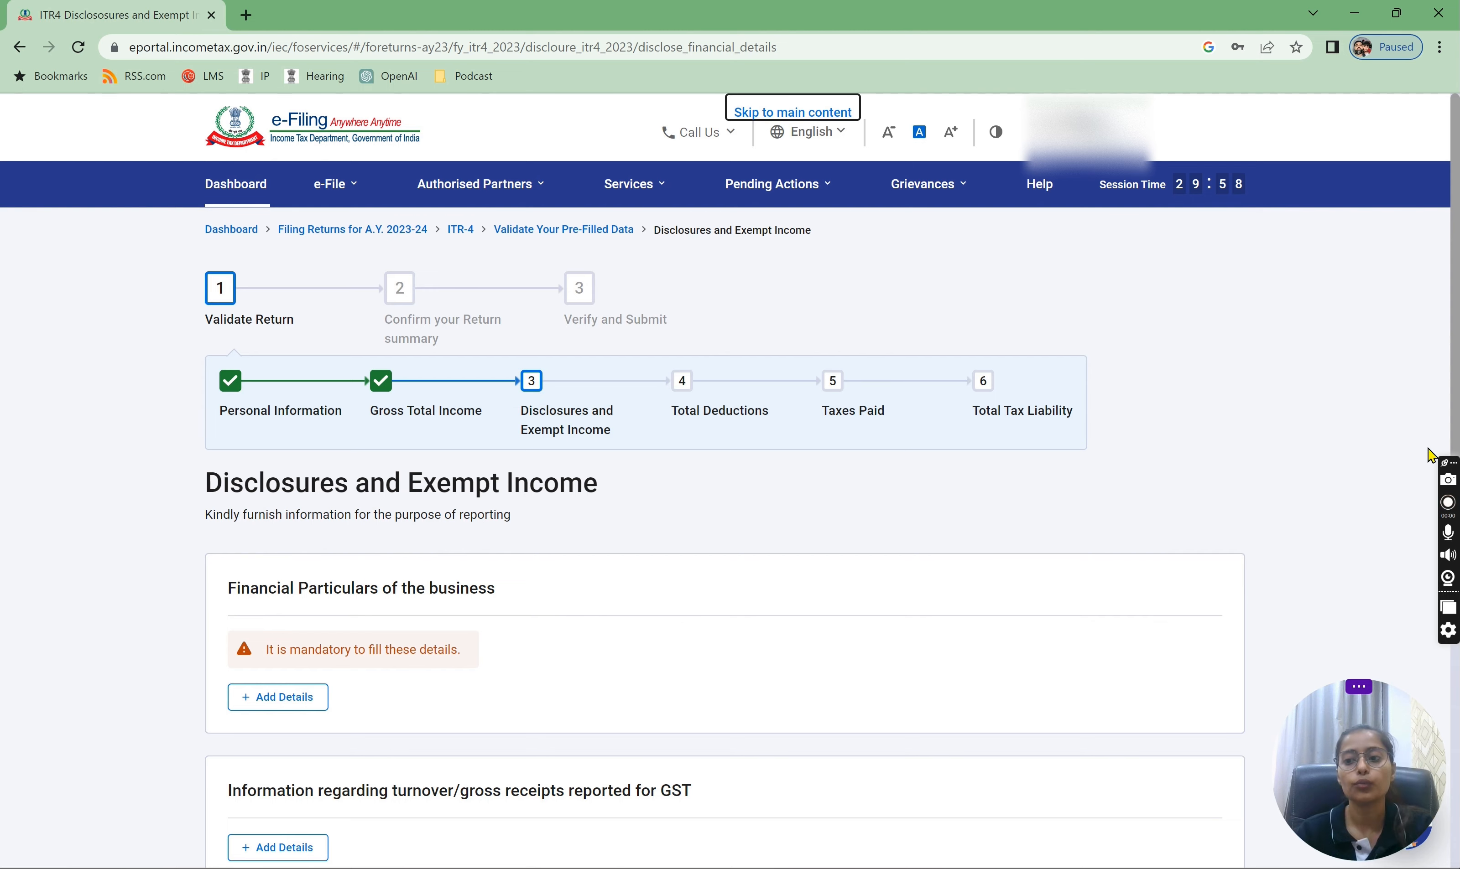
scroll(1455, 357, down, 8)
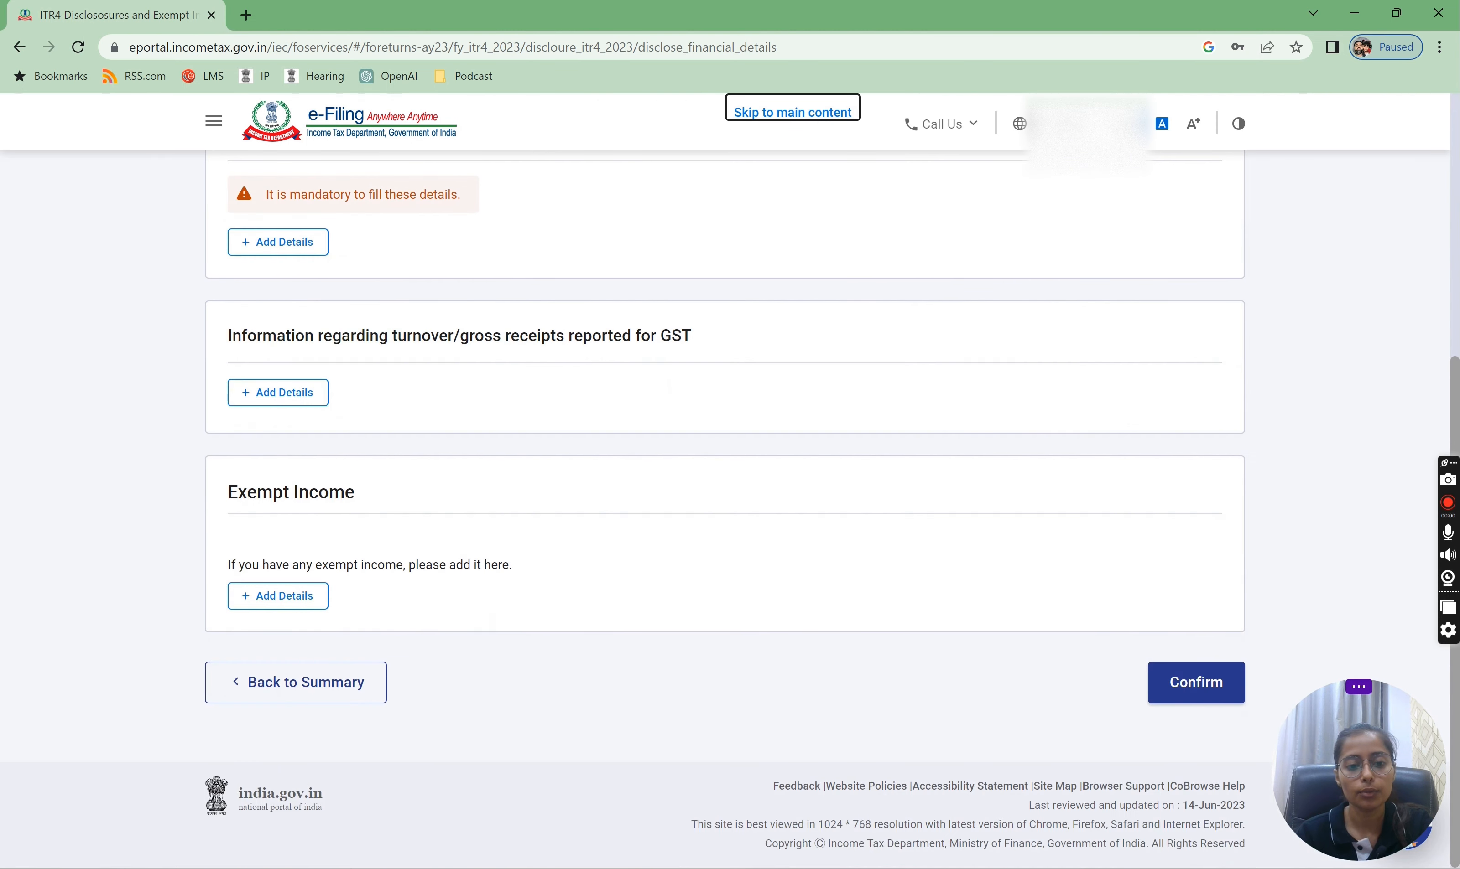
click(1176, 687)
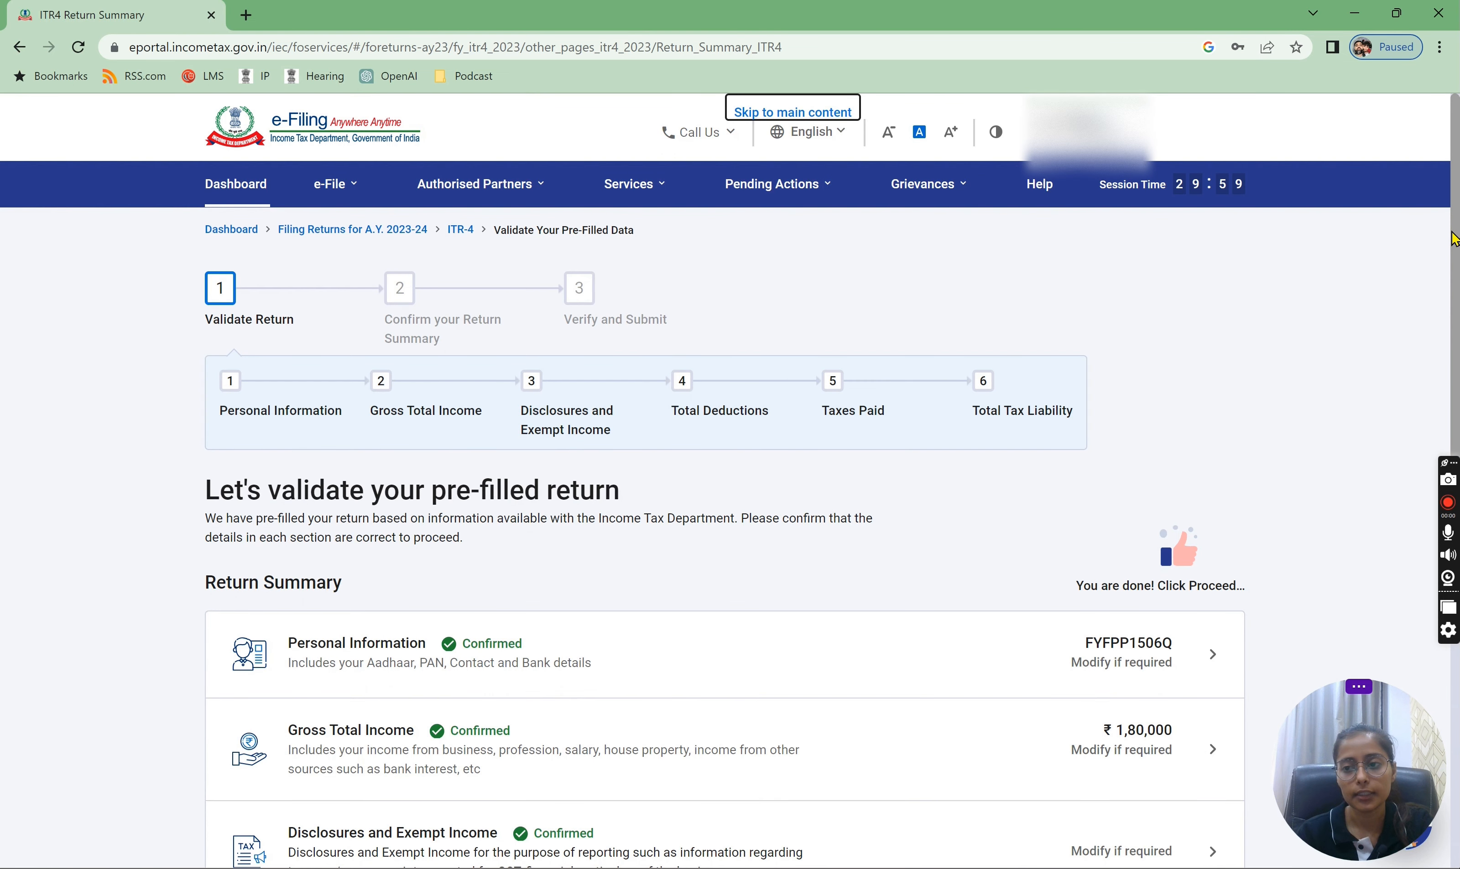
Open Total Deductions and answer No to the donation, section 80GG and section 80C deduction questions
scroll(1455, 242, down, 2)
scroll(1163, 419, down, 9)
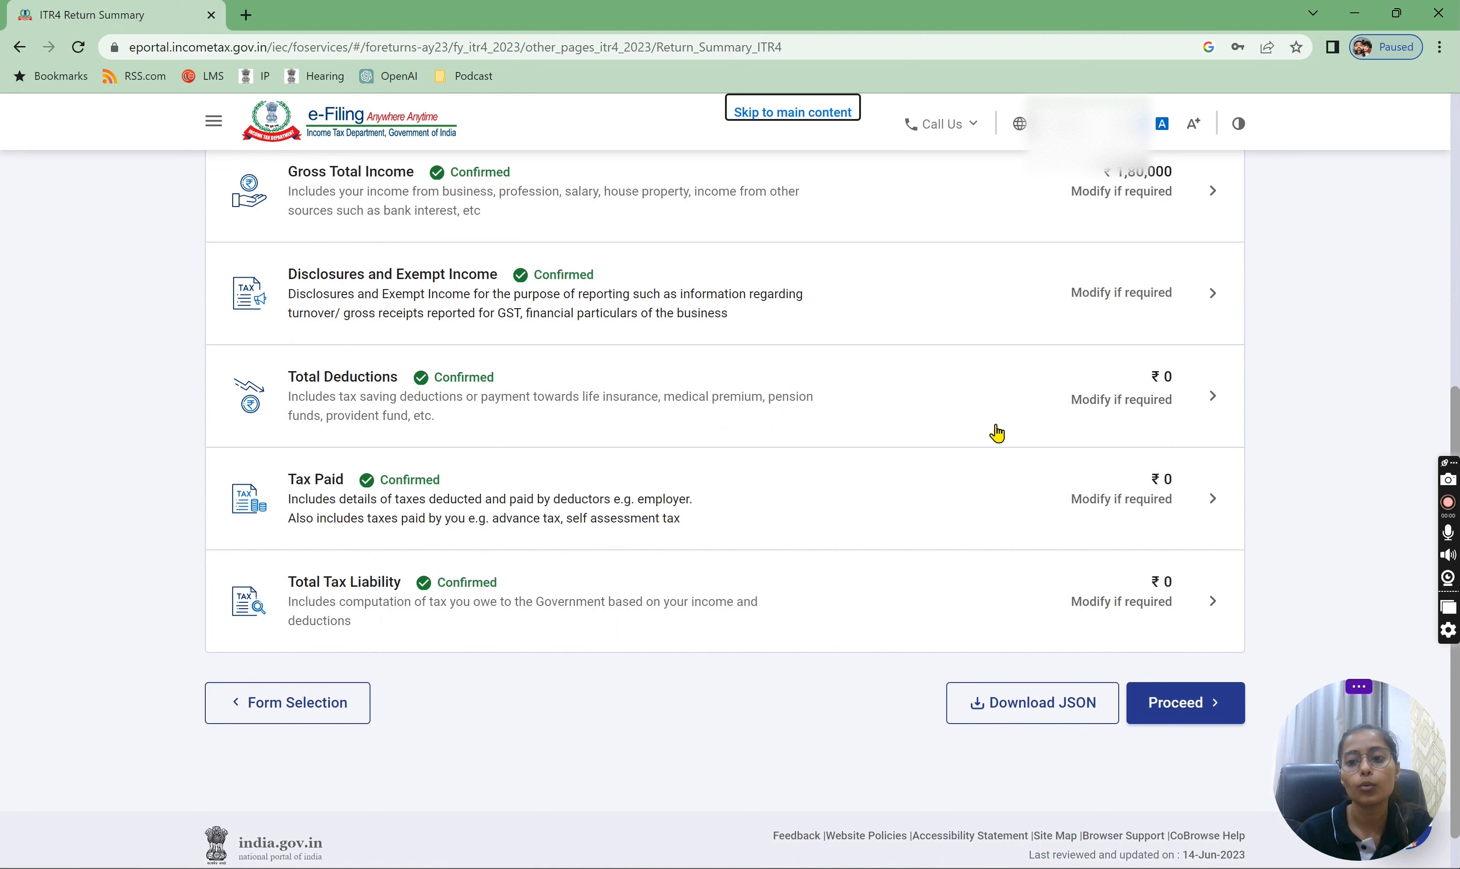
click(1026, 430)
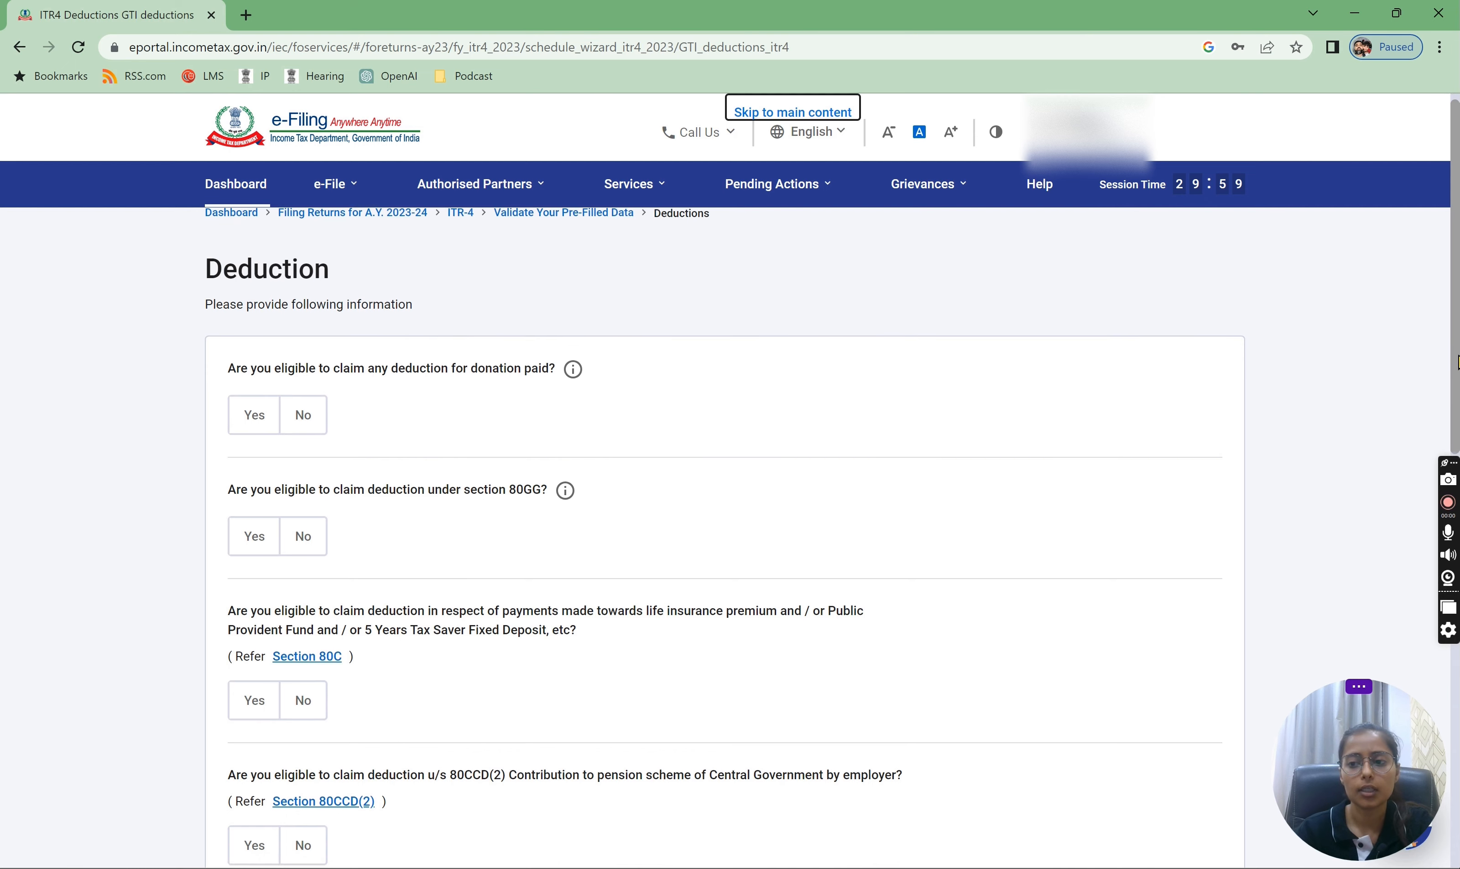
scroll(1457, 366, down, 2)
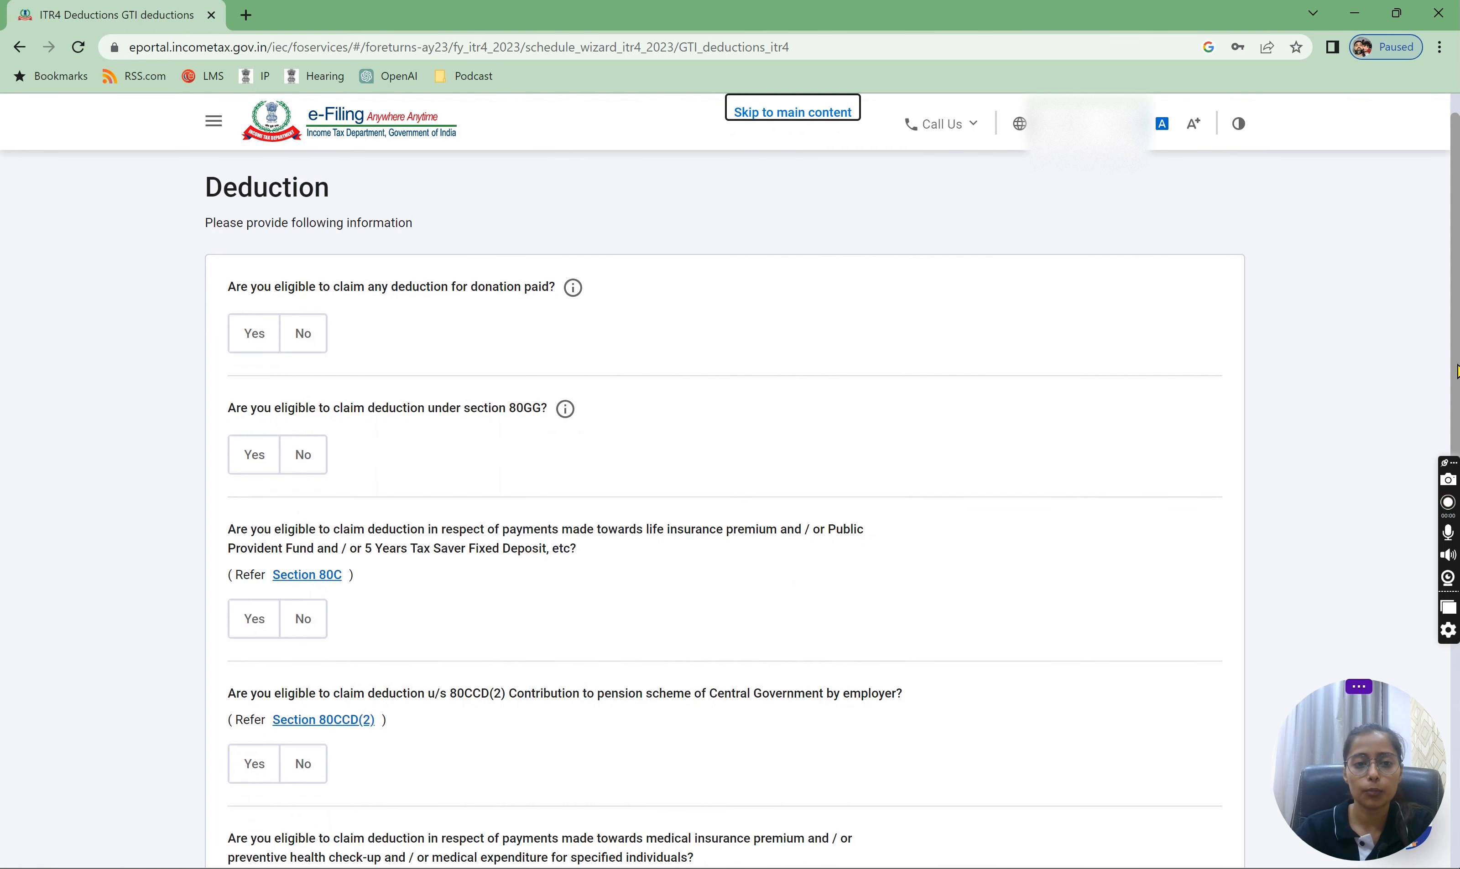
click(314, 336)
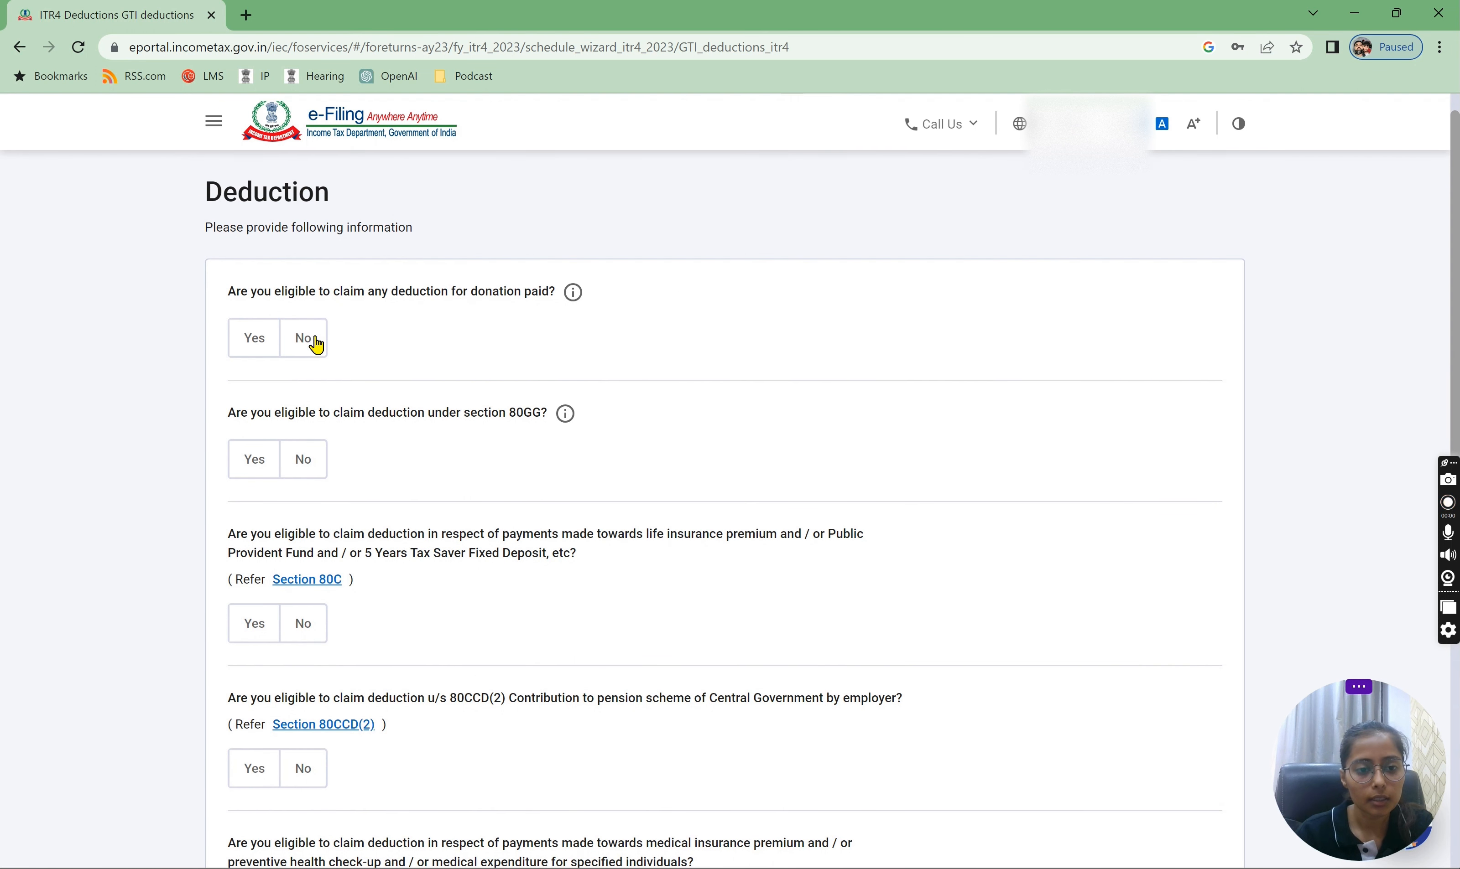
click(303, 474)
click(303, 625)
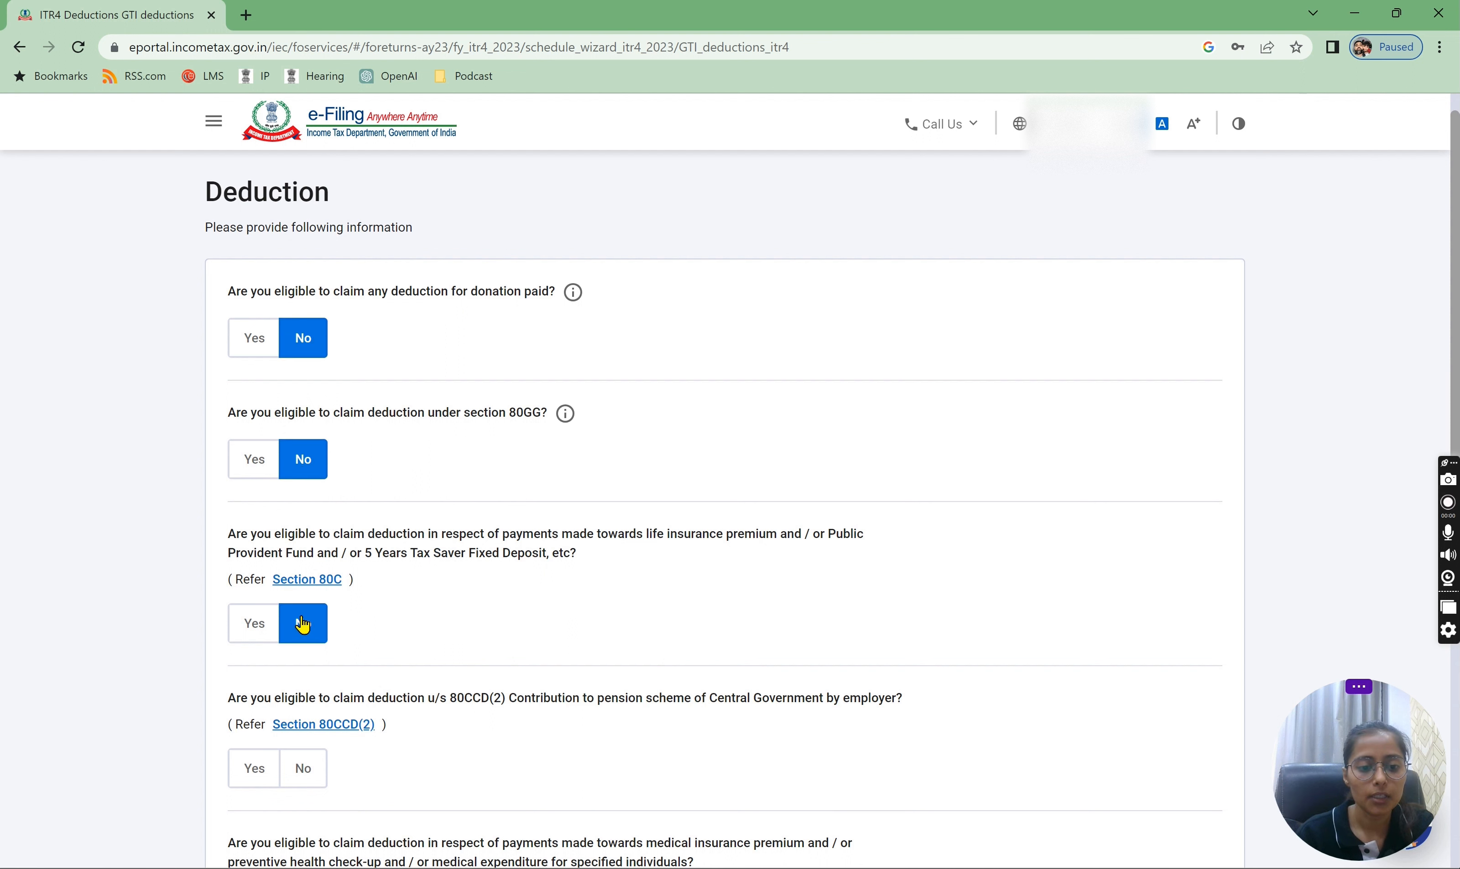
click(255, 637)
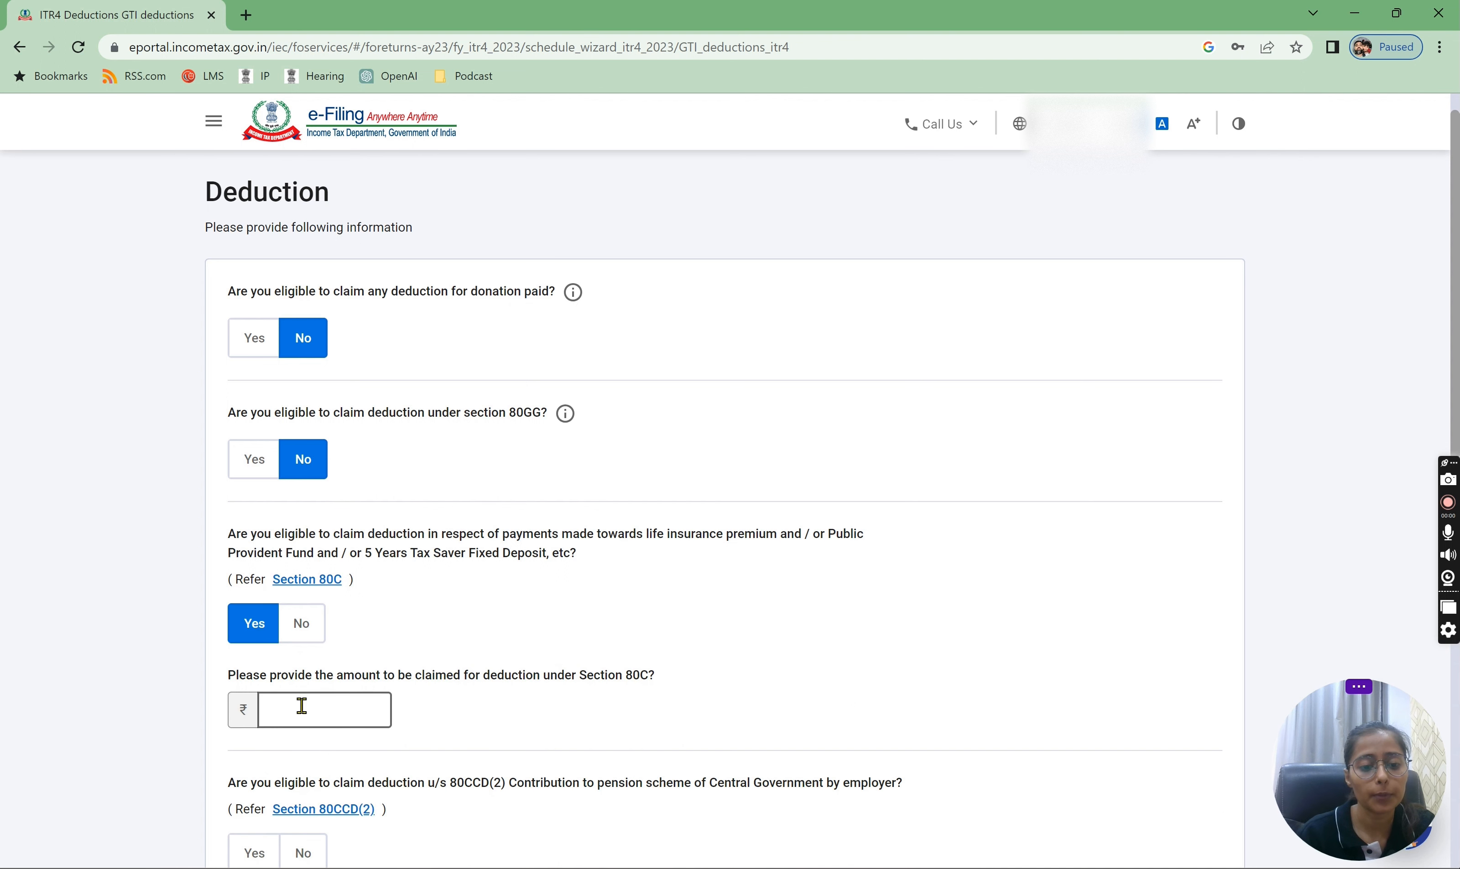
click(303, 625)
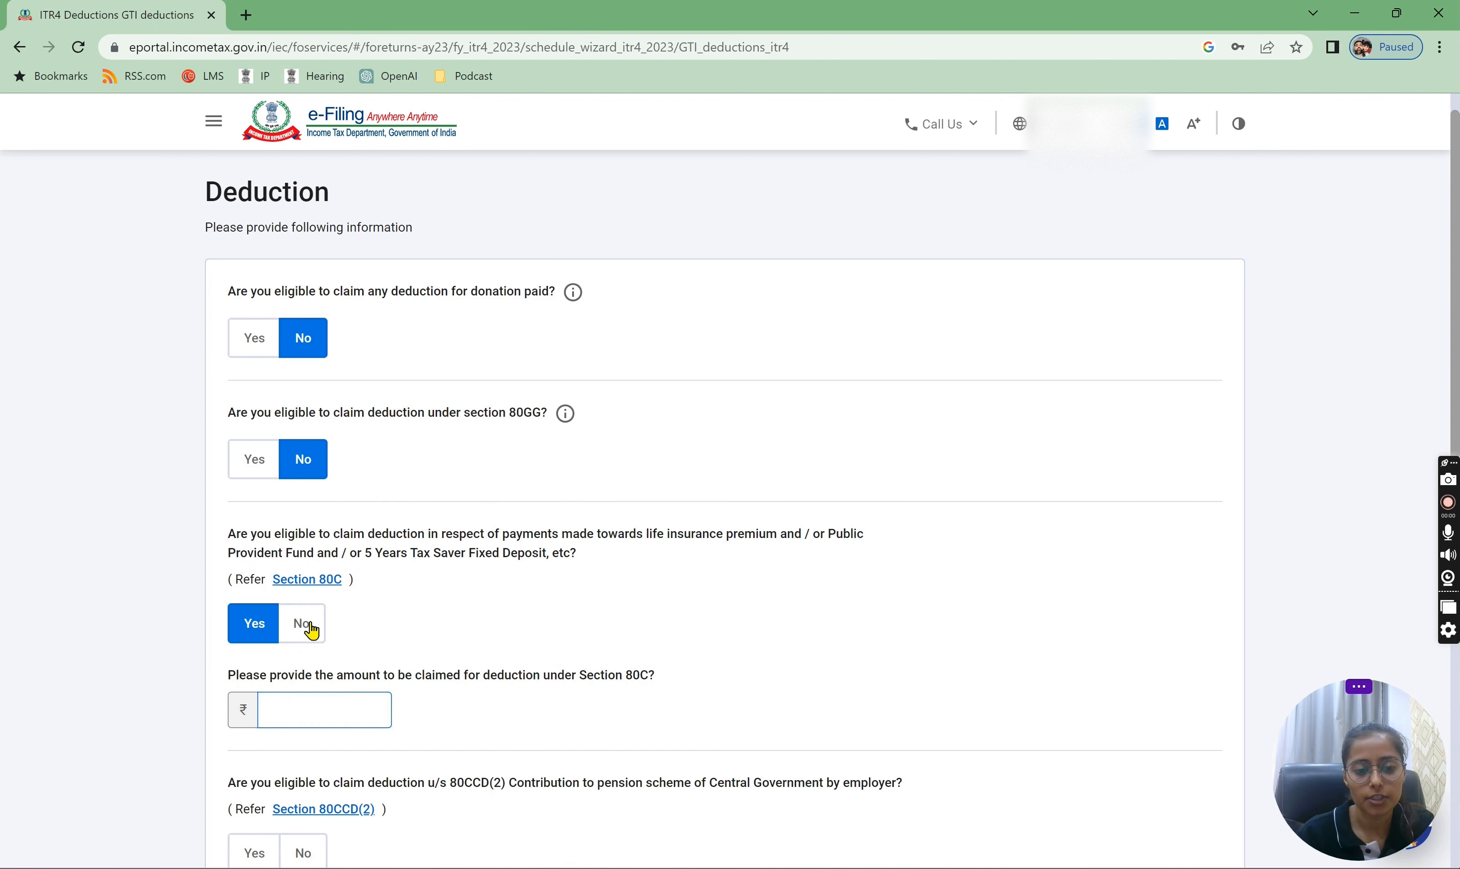
Answer No to the 80CCD(2), 80D, 80E, 80TTA and any other deduction questions
scroll(1457, 374, down, 5)
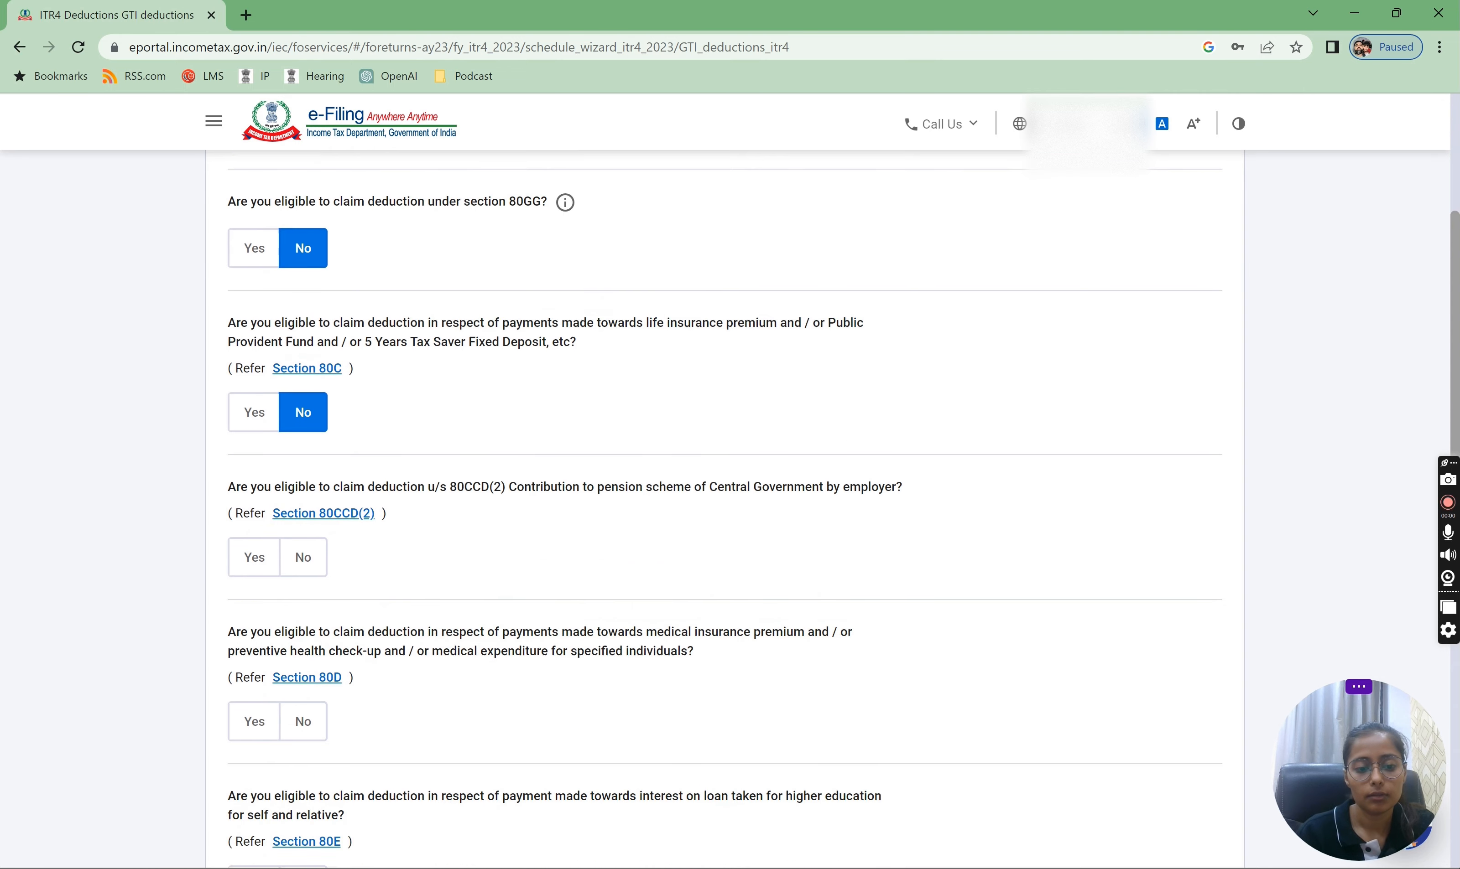
click(303, 444)
click(311, 623)
click(313, 773)
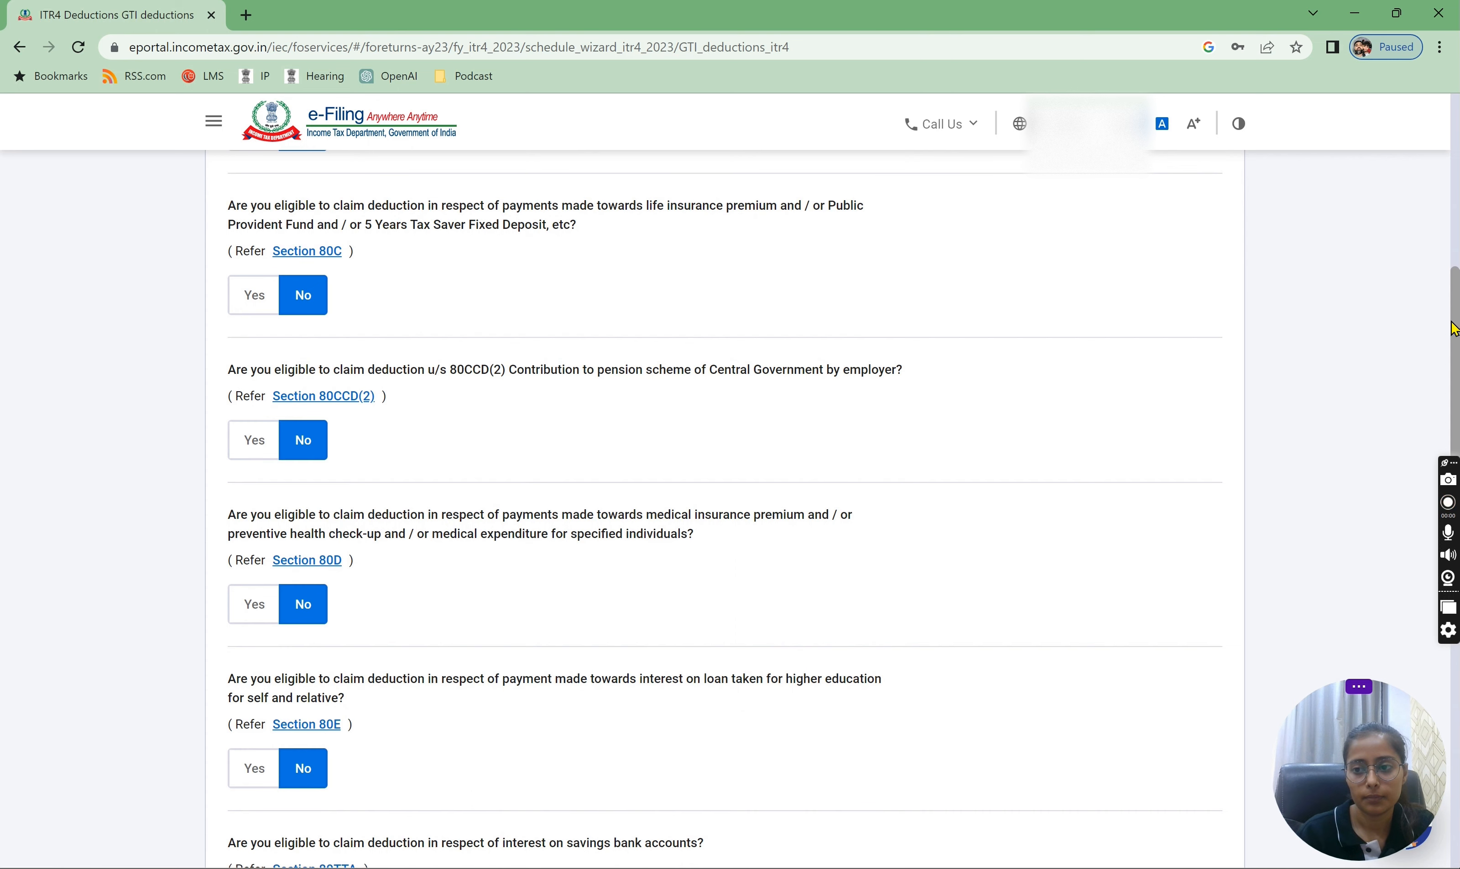
scroll(1452, 329, down, 7)
click(309, 509)
click(306, 639)
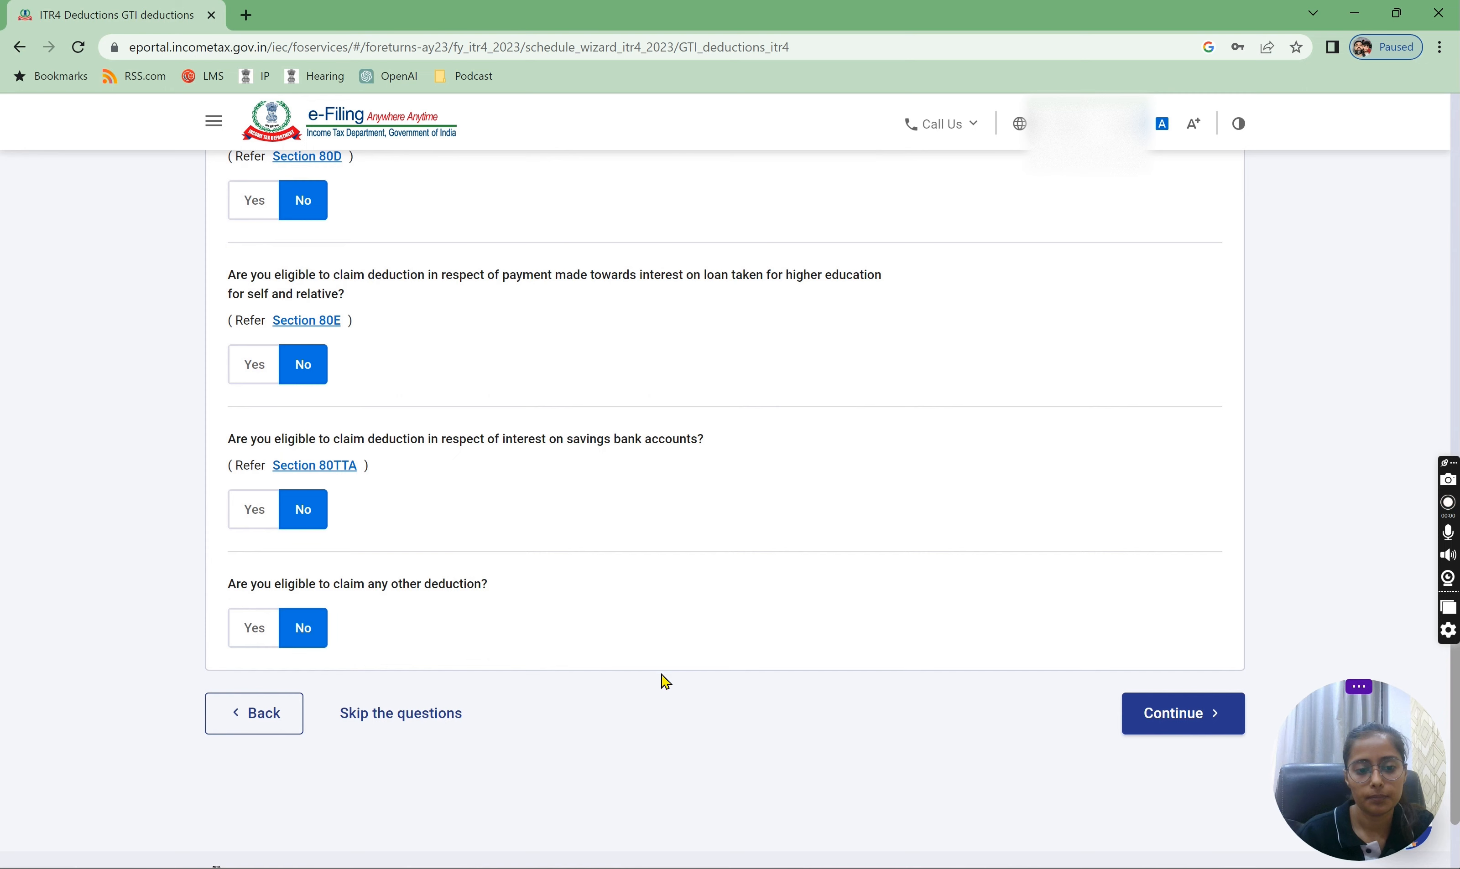
Continue to the deduction verification page and confirm the Total Deductions section
click(1170, 724)
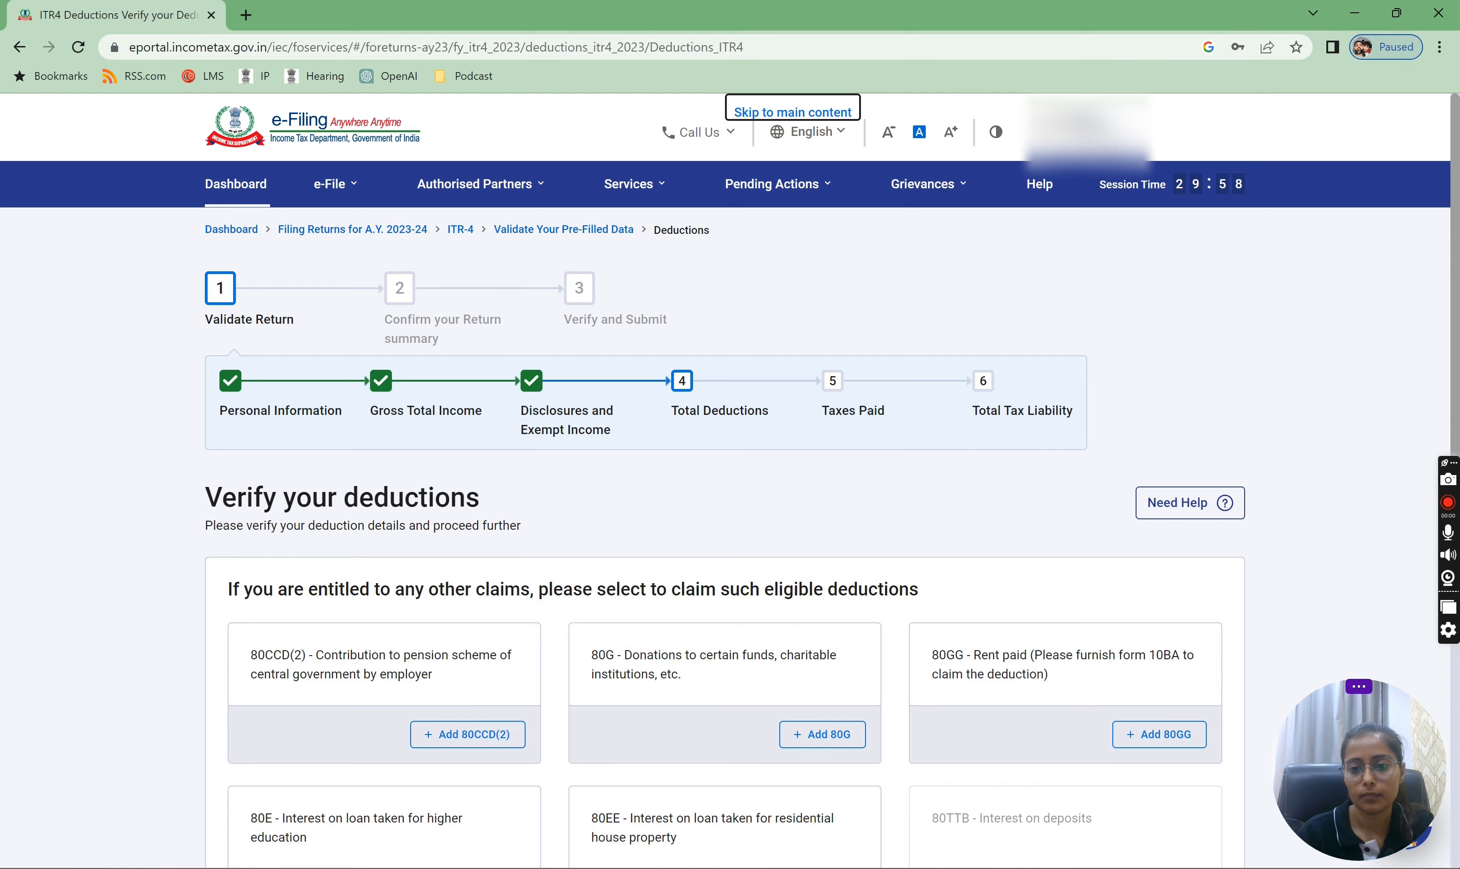
scroll(1178, 680, down, 6)
click(1185, 667)
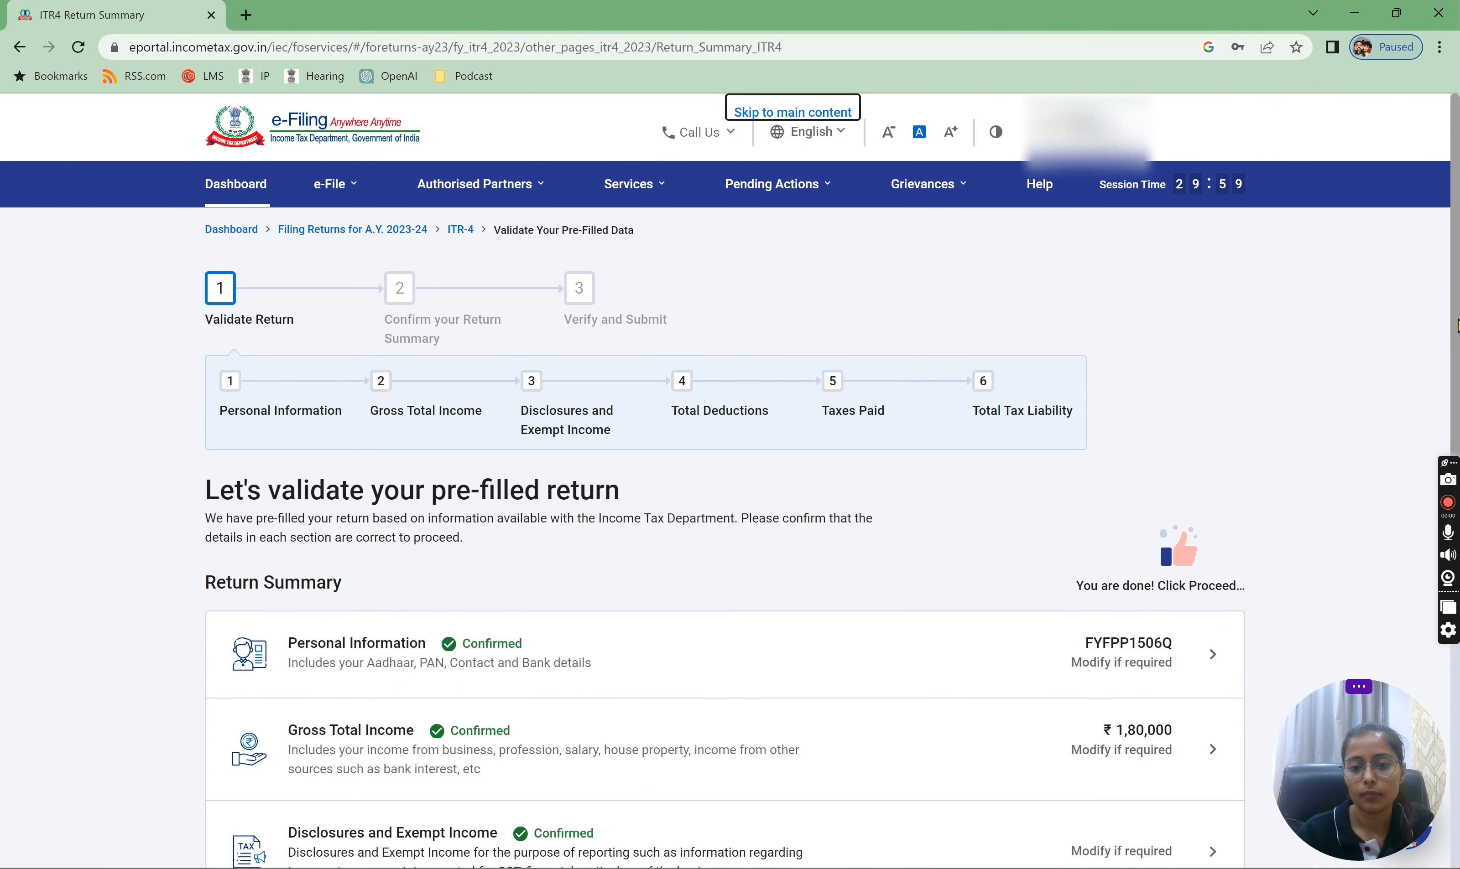
Open Tax Paid from the return summary, check the TDS, TCS and advance tax entries, and confirm the section
scroll(1457, 325, down, 5)
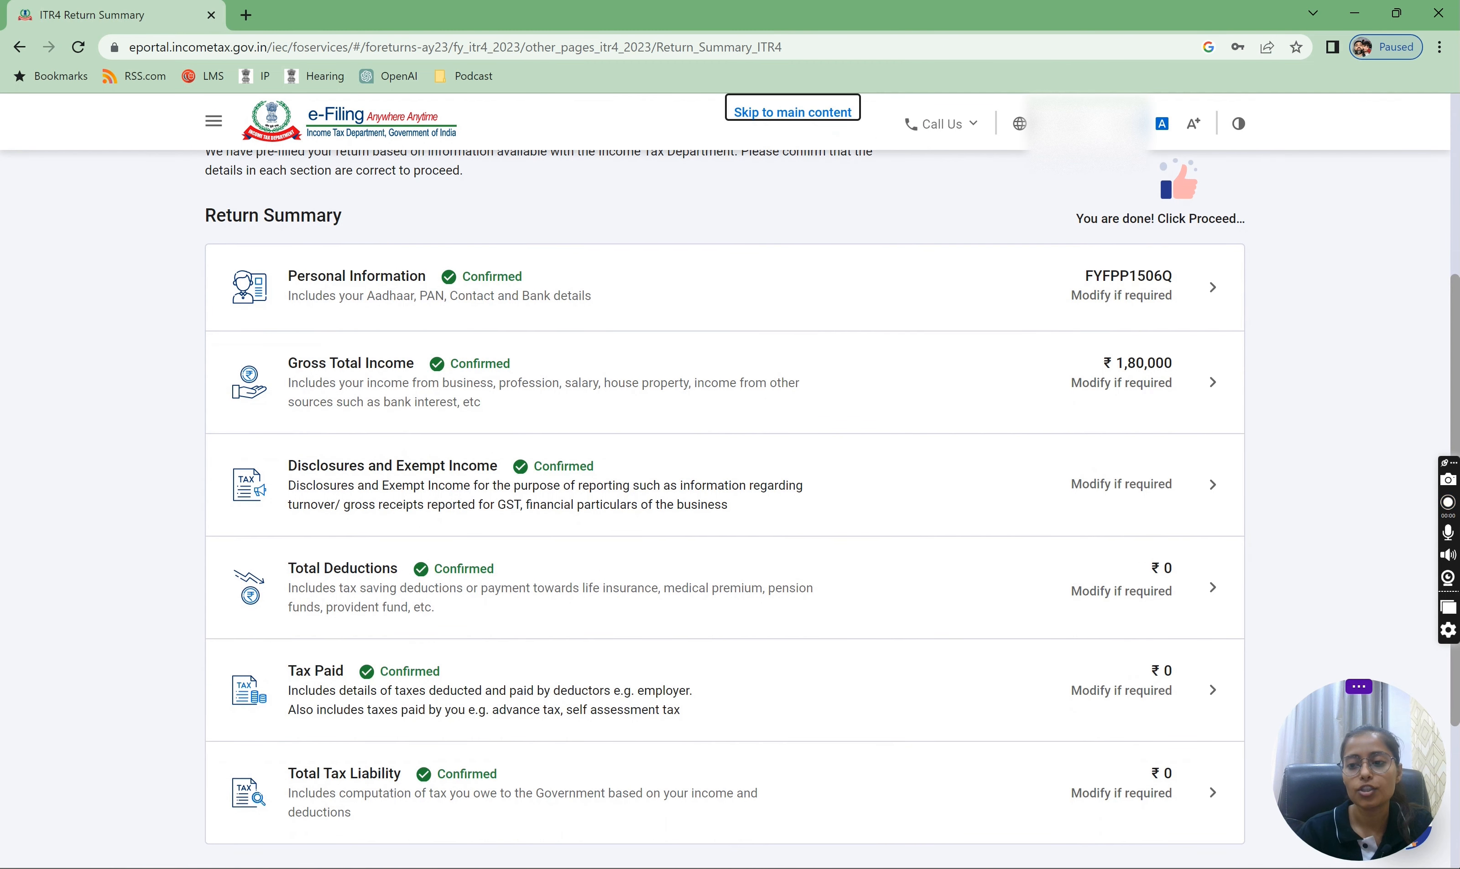
scroll(931, 593, down, 4)
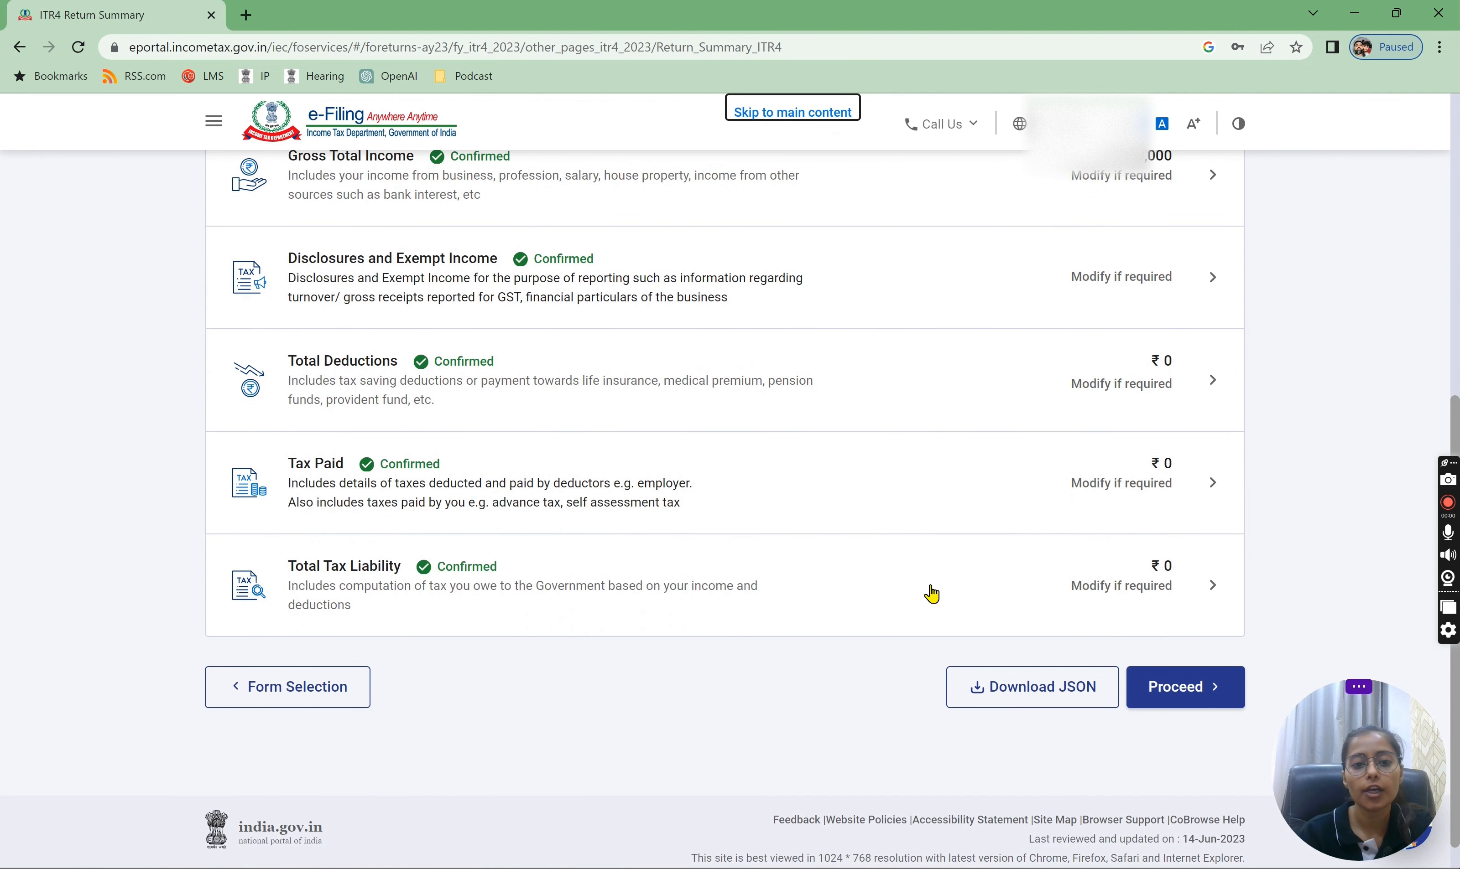
click(729, 485)
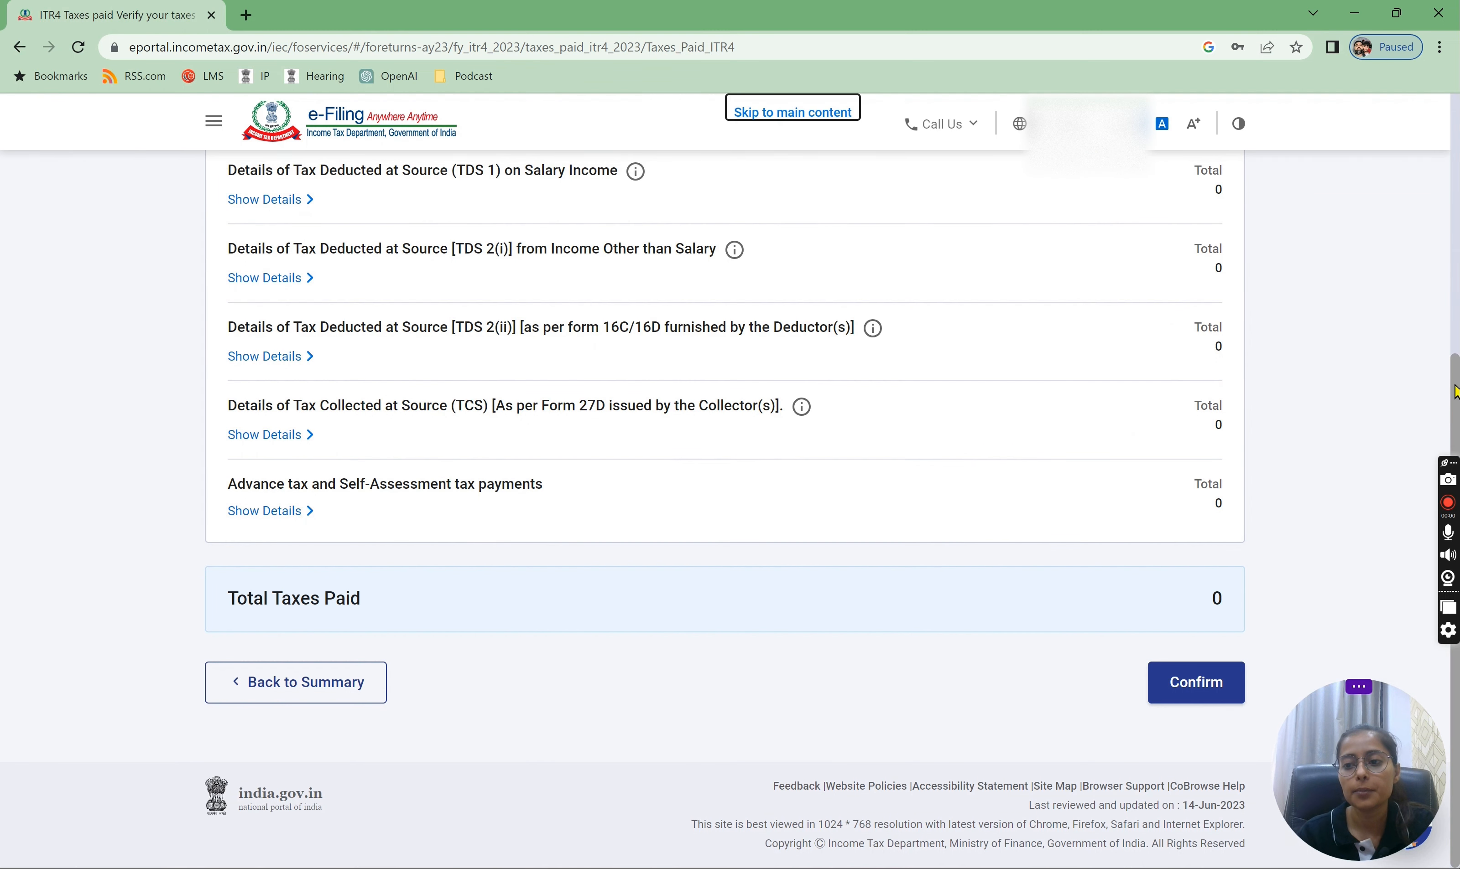
scroll(723, 504, down, 5)
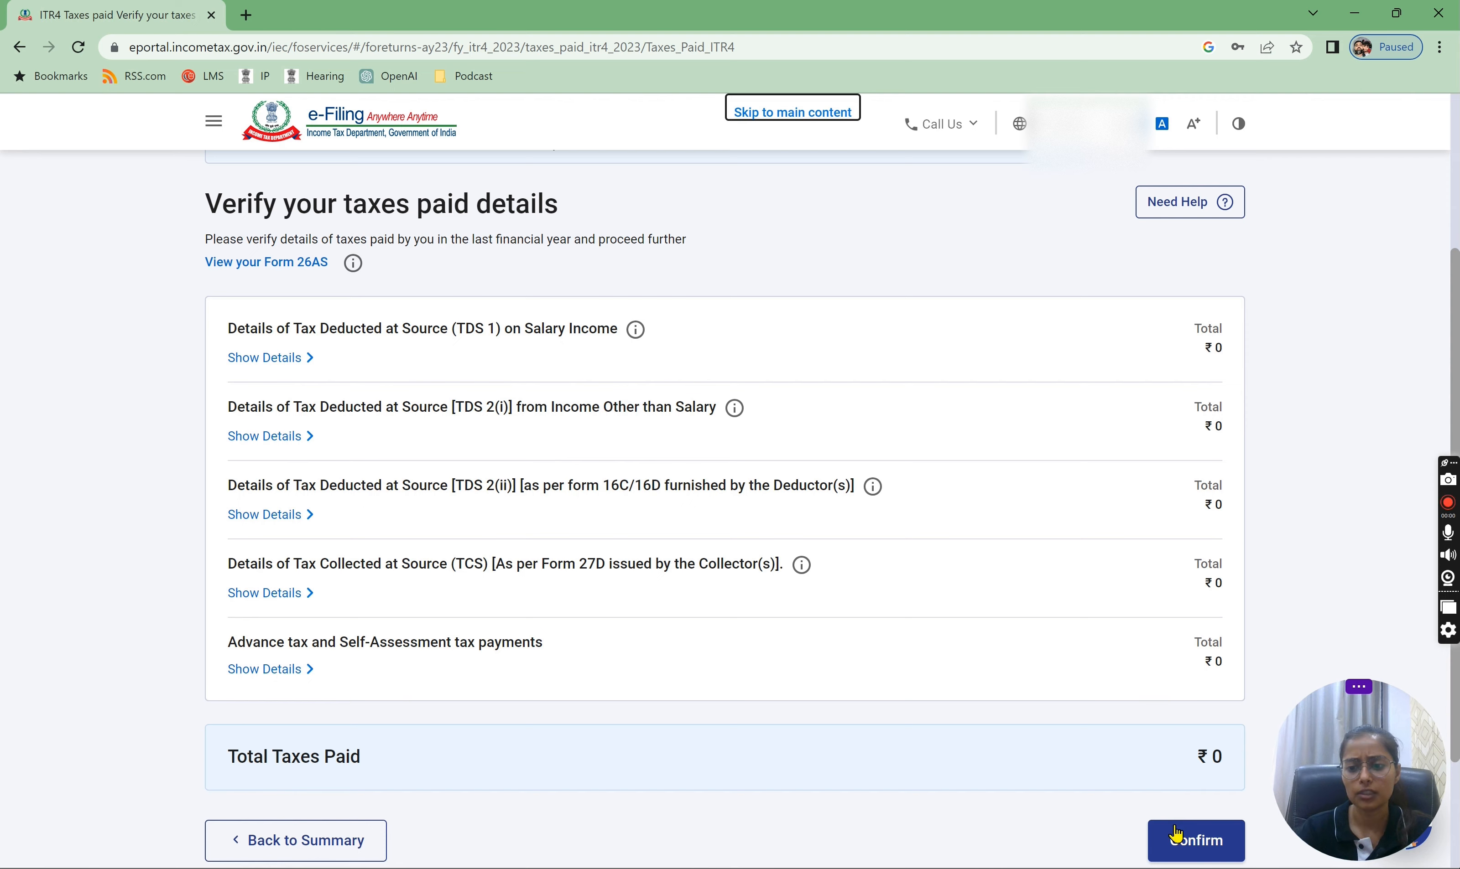
click(1178, 842)
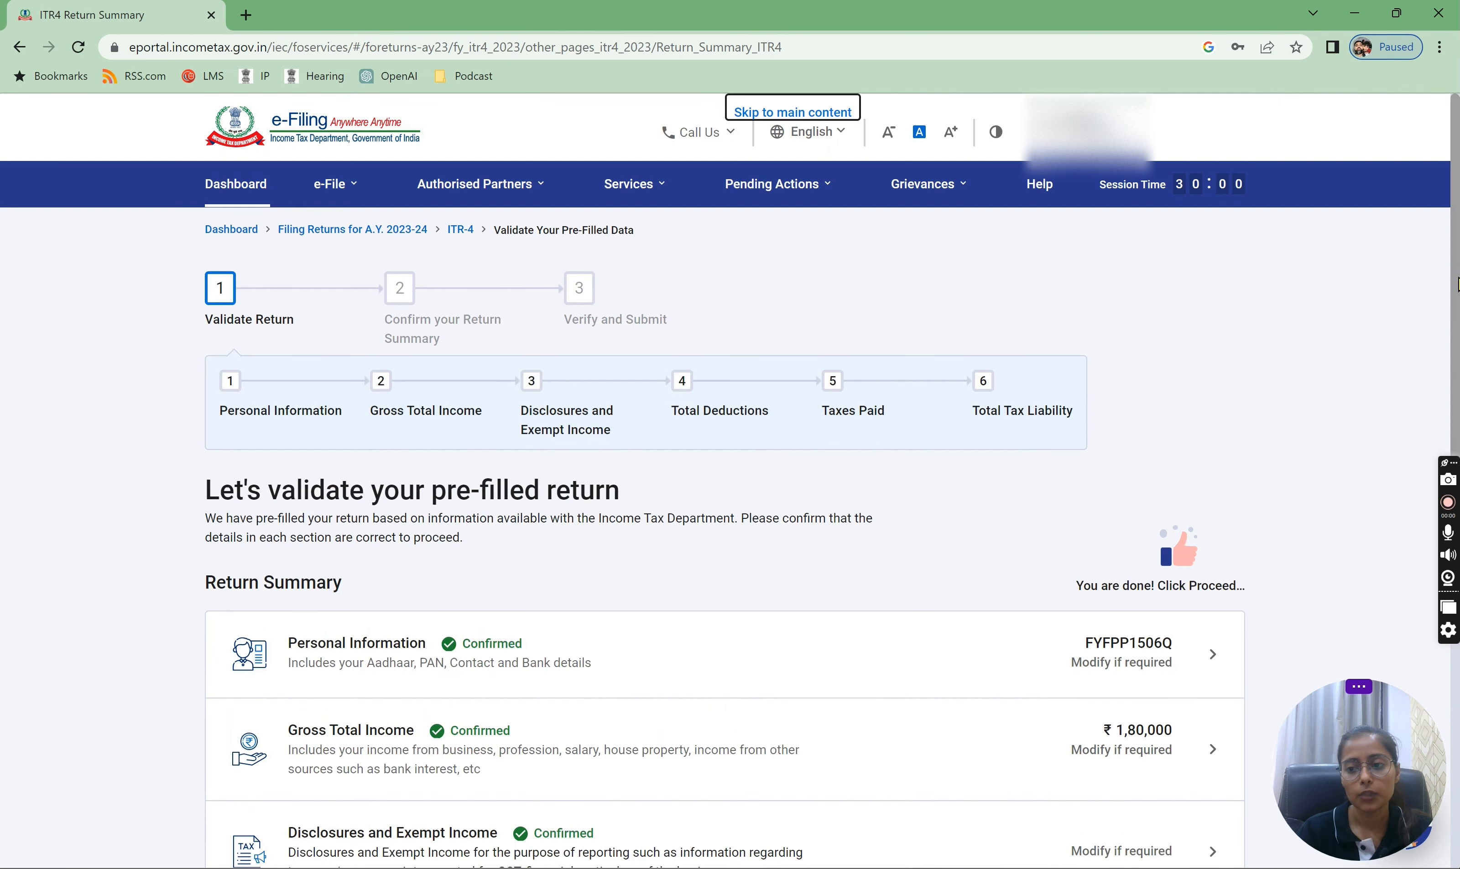
Open Total Tax Liability from the return summary, check the income and tax computation, and confirm the section
scroll(982, 633, down, 10)
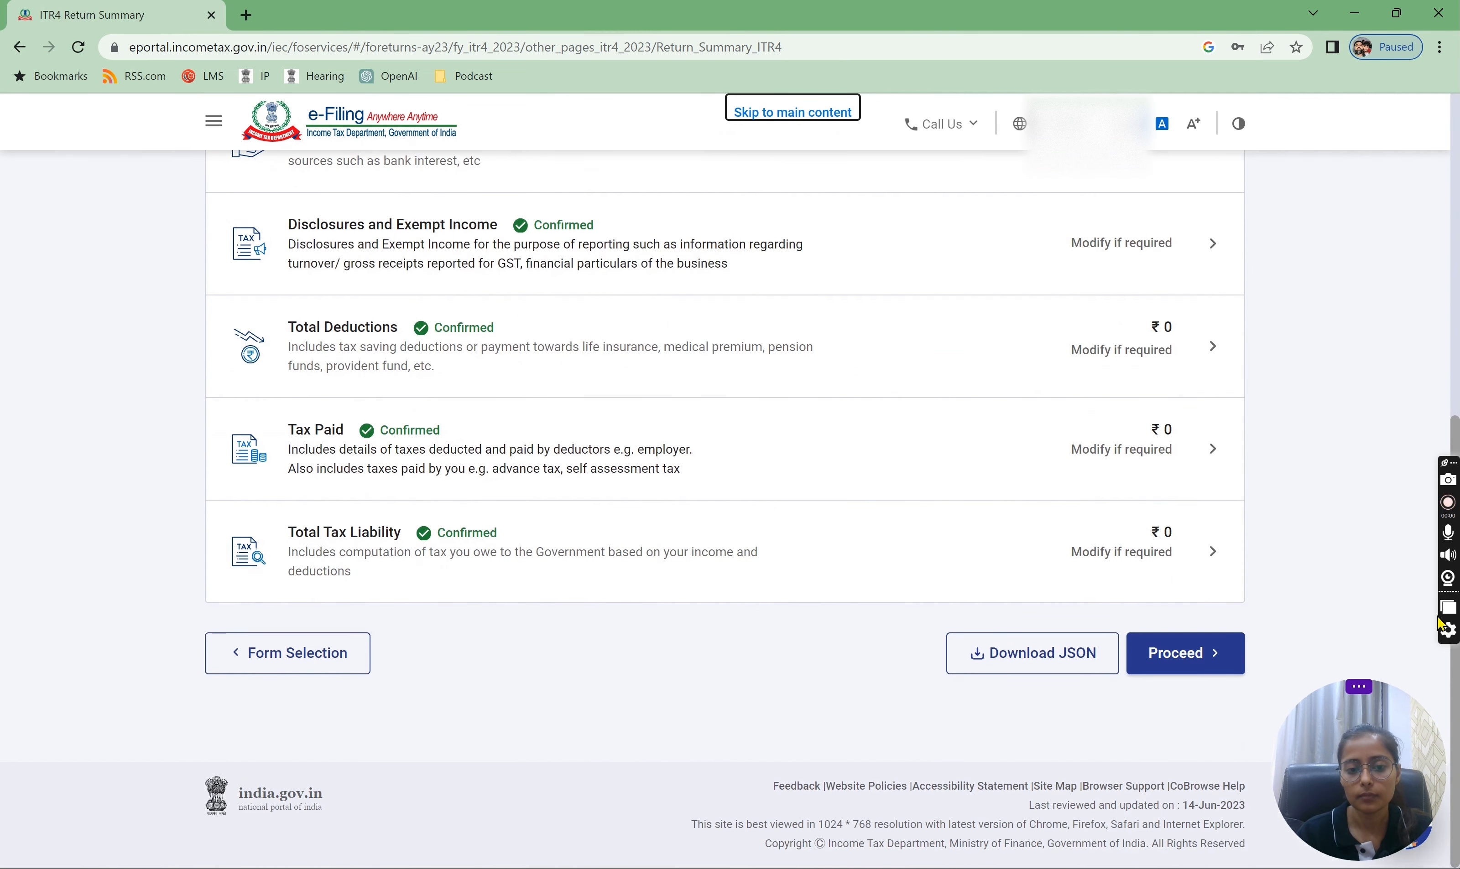
click(688, 564)
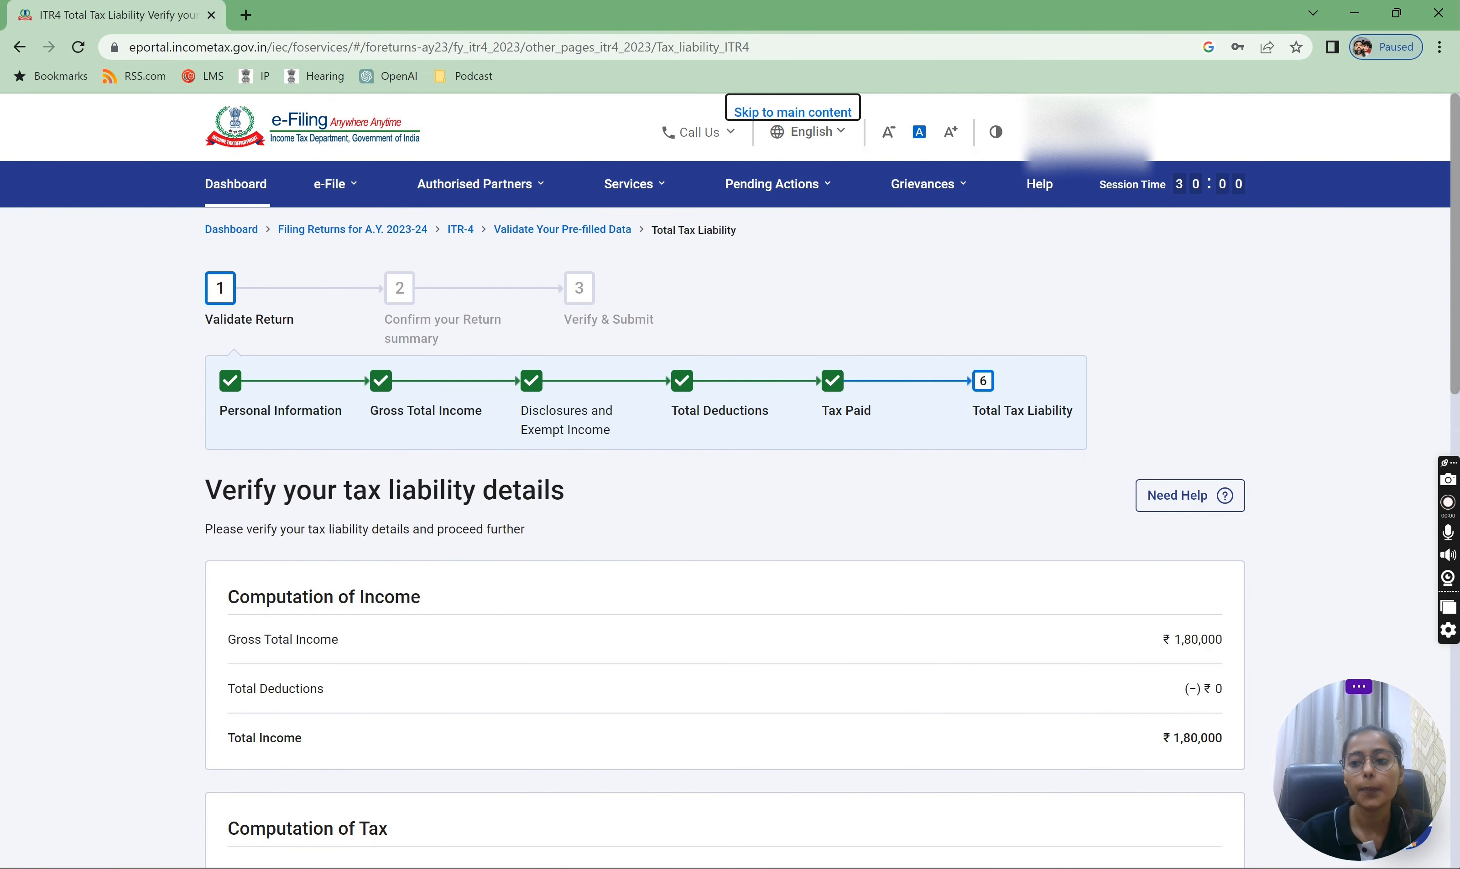
scroll(725, 504, down, 5)
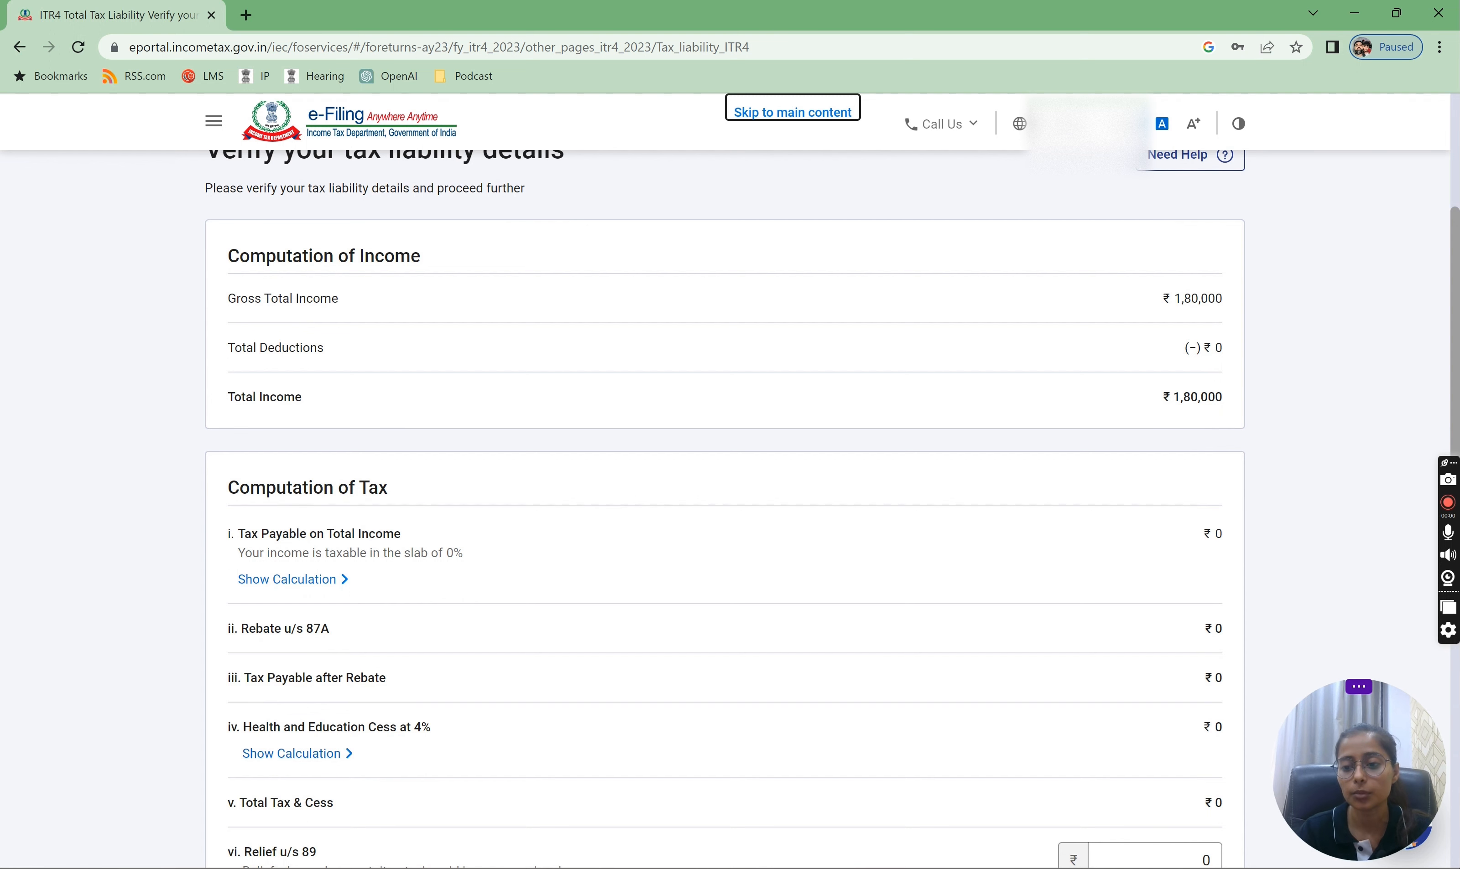
scroll(725, 504, down, 5)
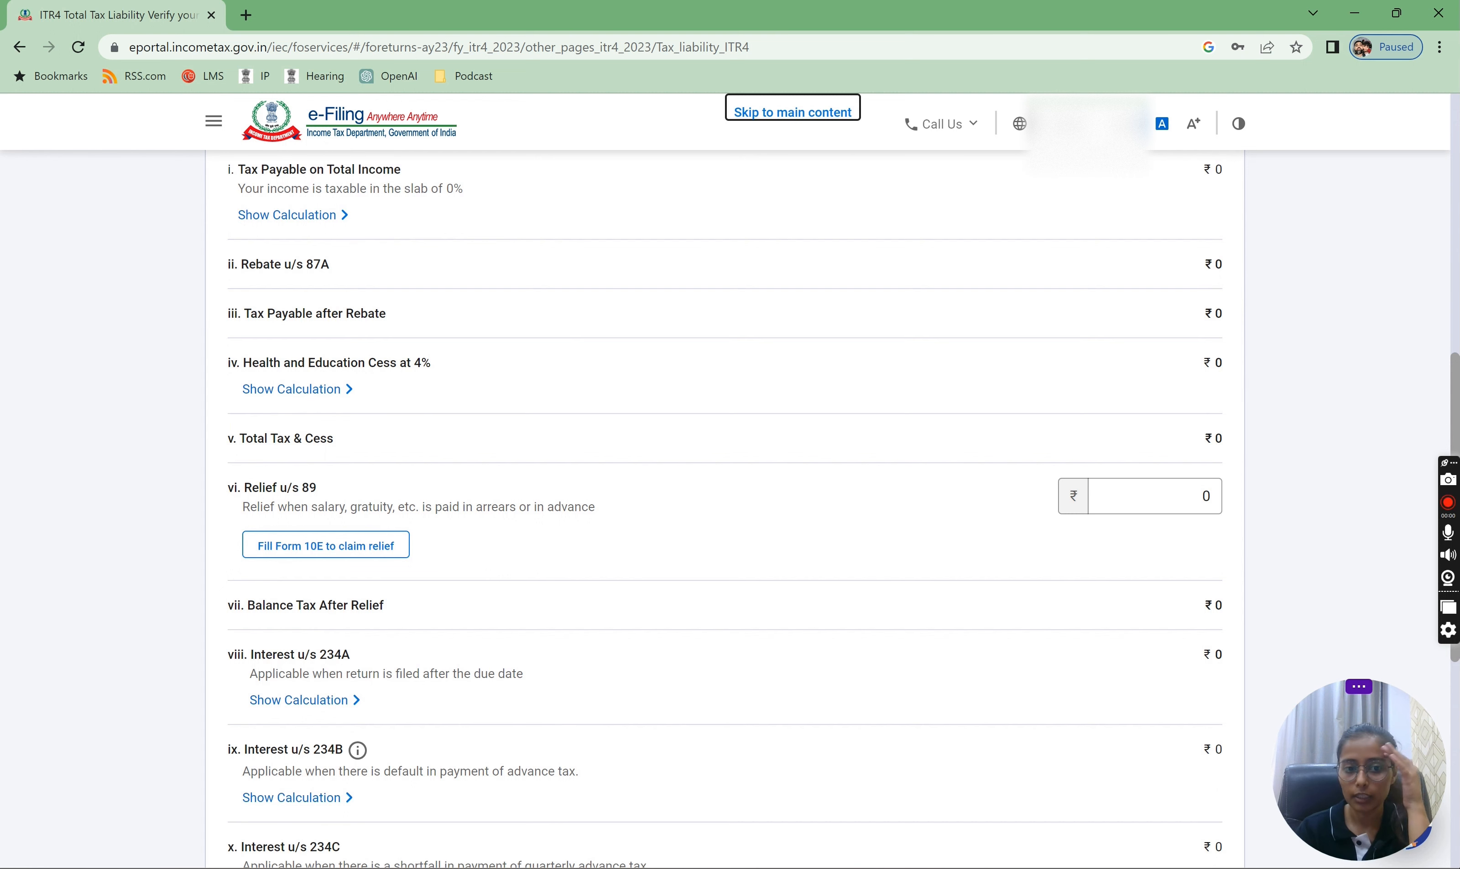
scroll(726, 509, down, 5)
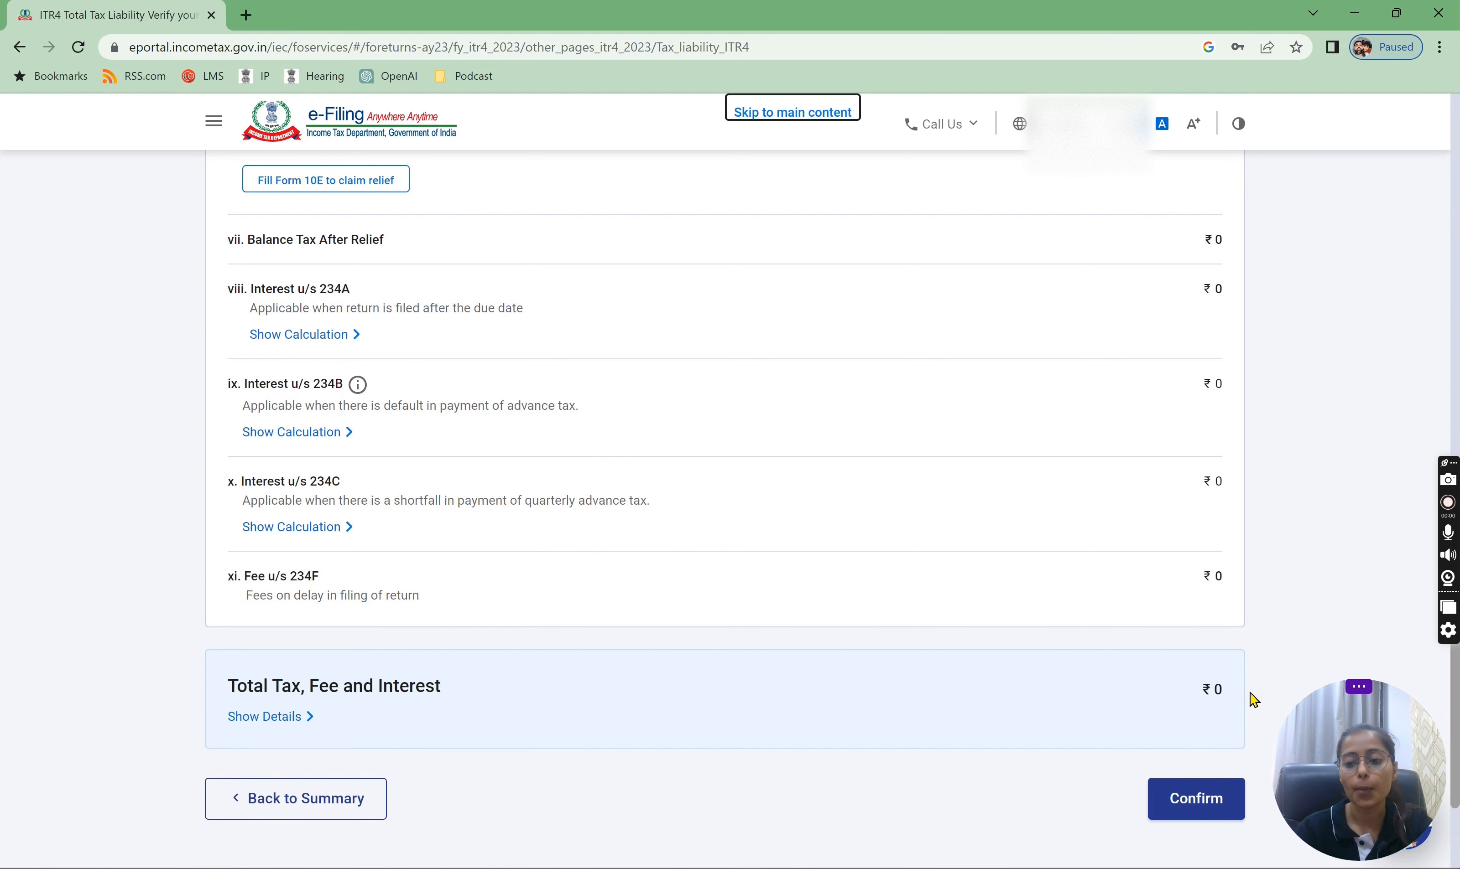
click(1190, 812)
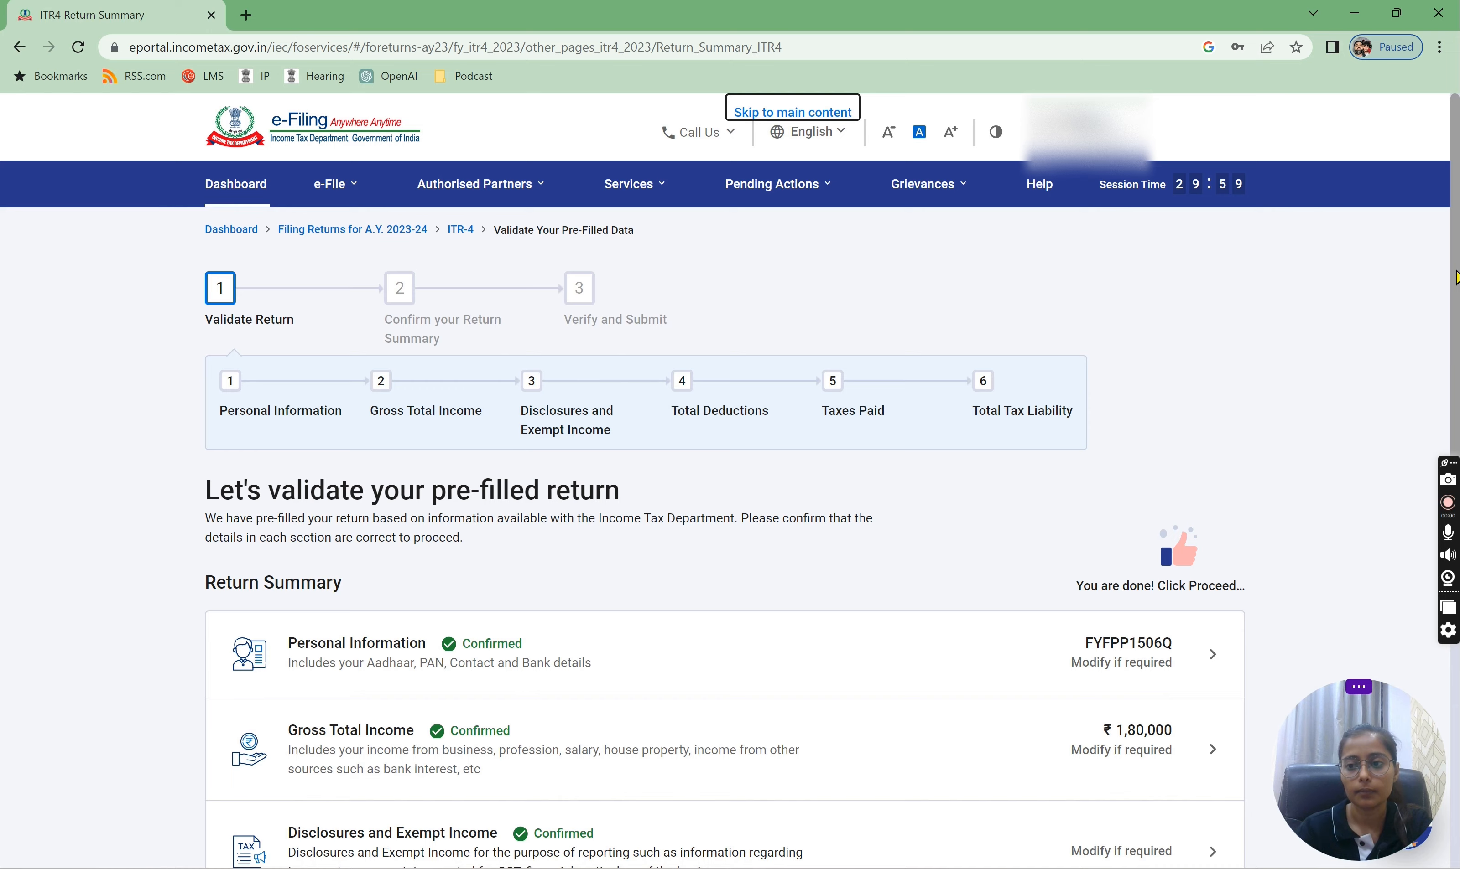
Proceed from the fully validated return summary to the tax summary page
scroll(725, 533, down, 6)
scroll(725, 510, down, 2)
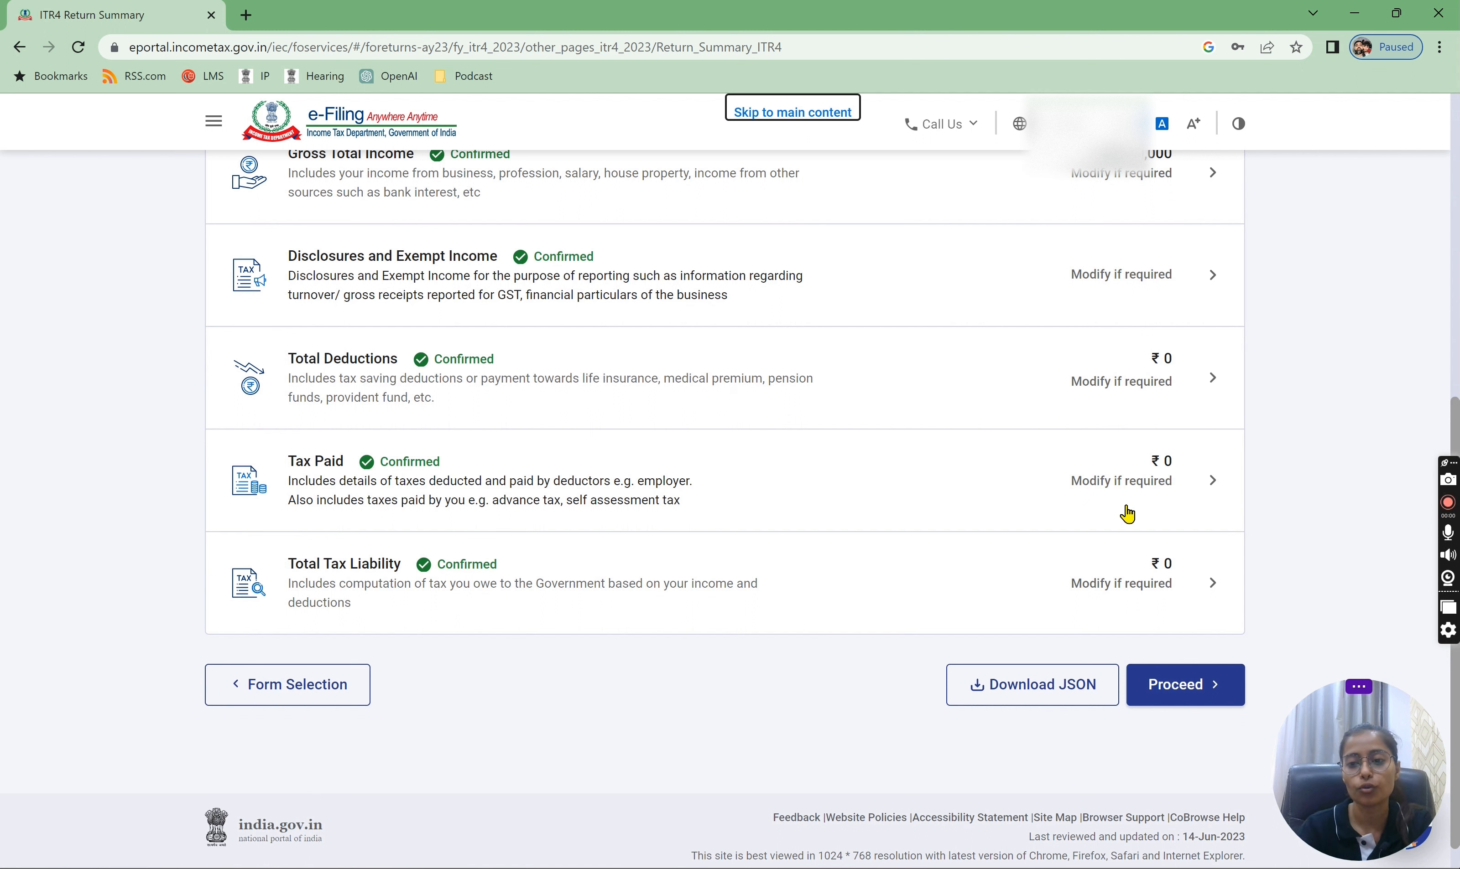
click(1160, 699)
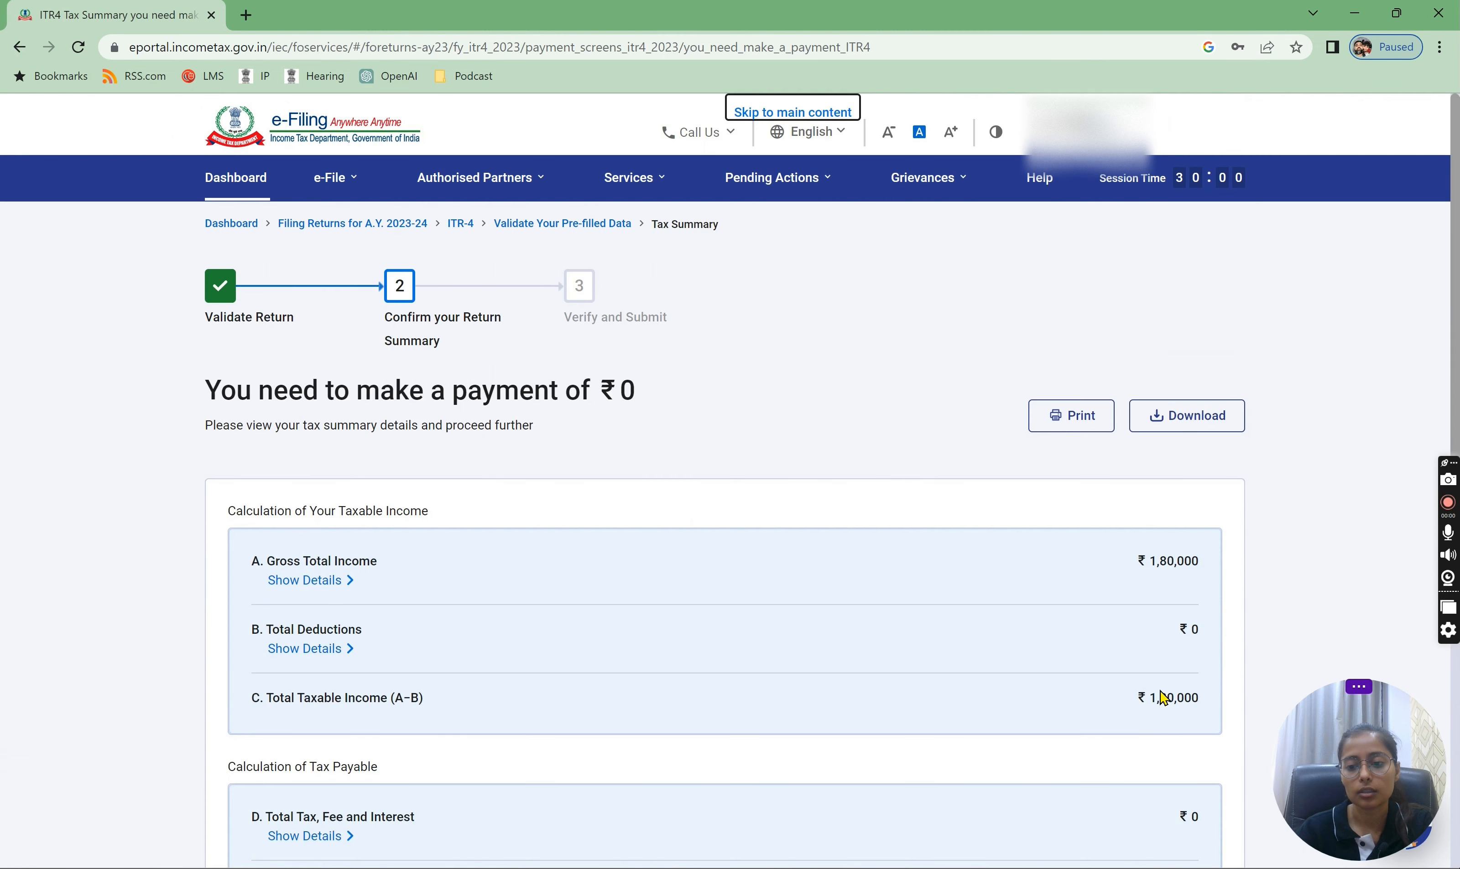
Review the taxable income, tax payable and refund calculations in the tax summary and continue to the return preview
scroll(1163, 699, down, 6)
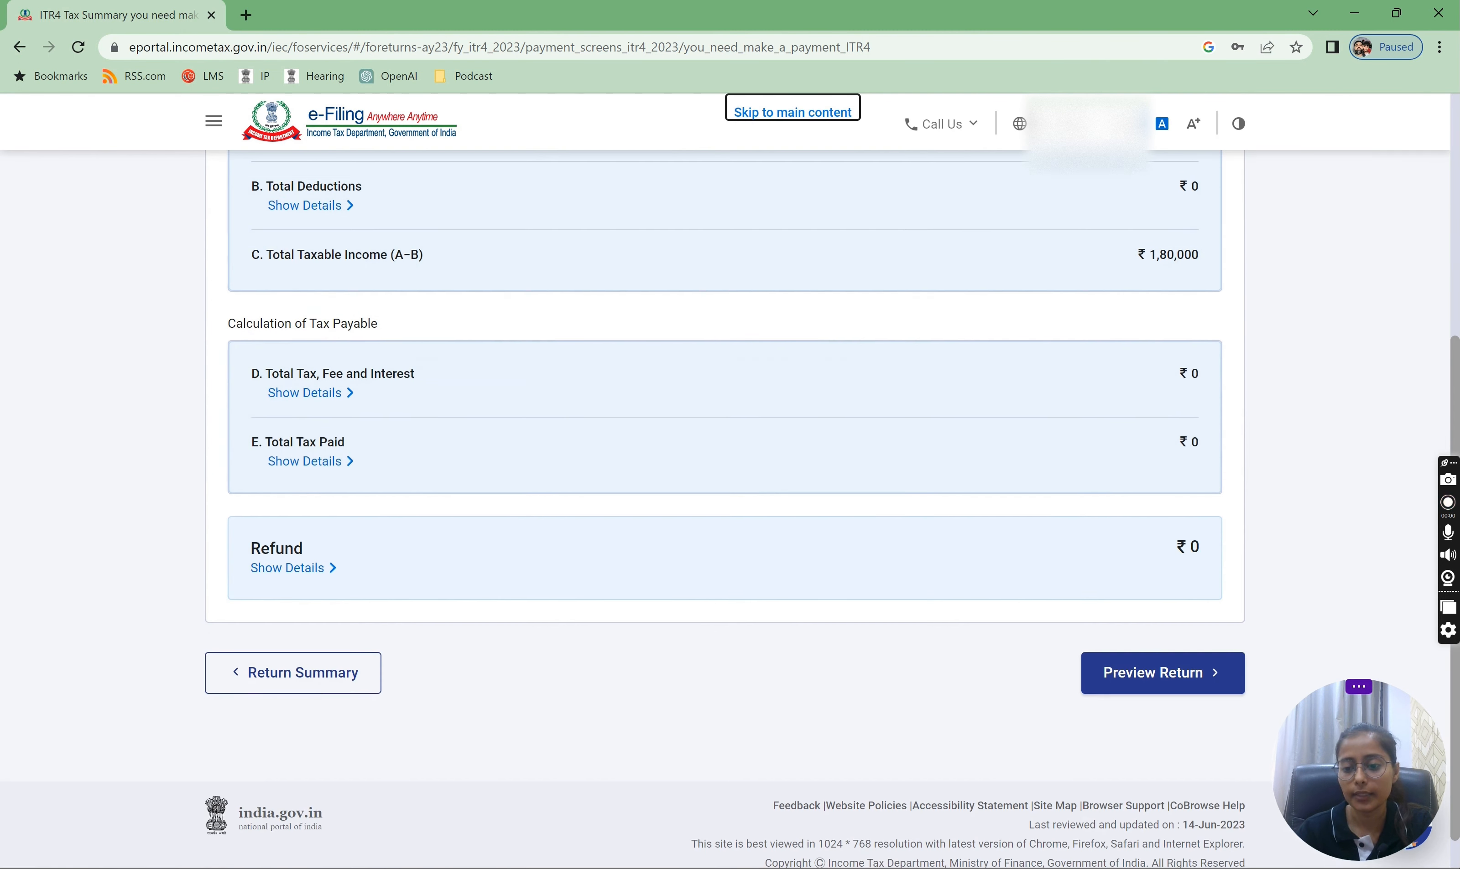
scroll(724, 509, up, 7)
scroll(724, 509, down, 5)
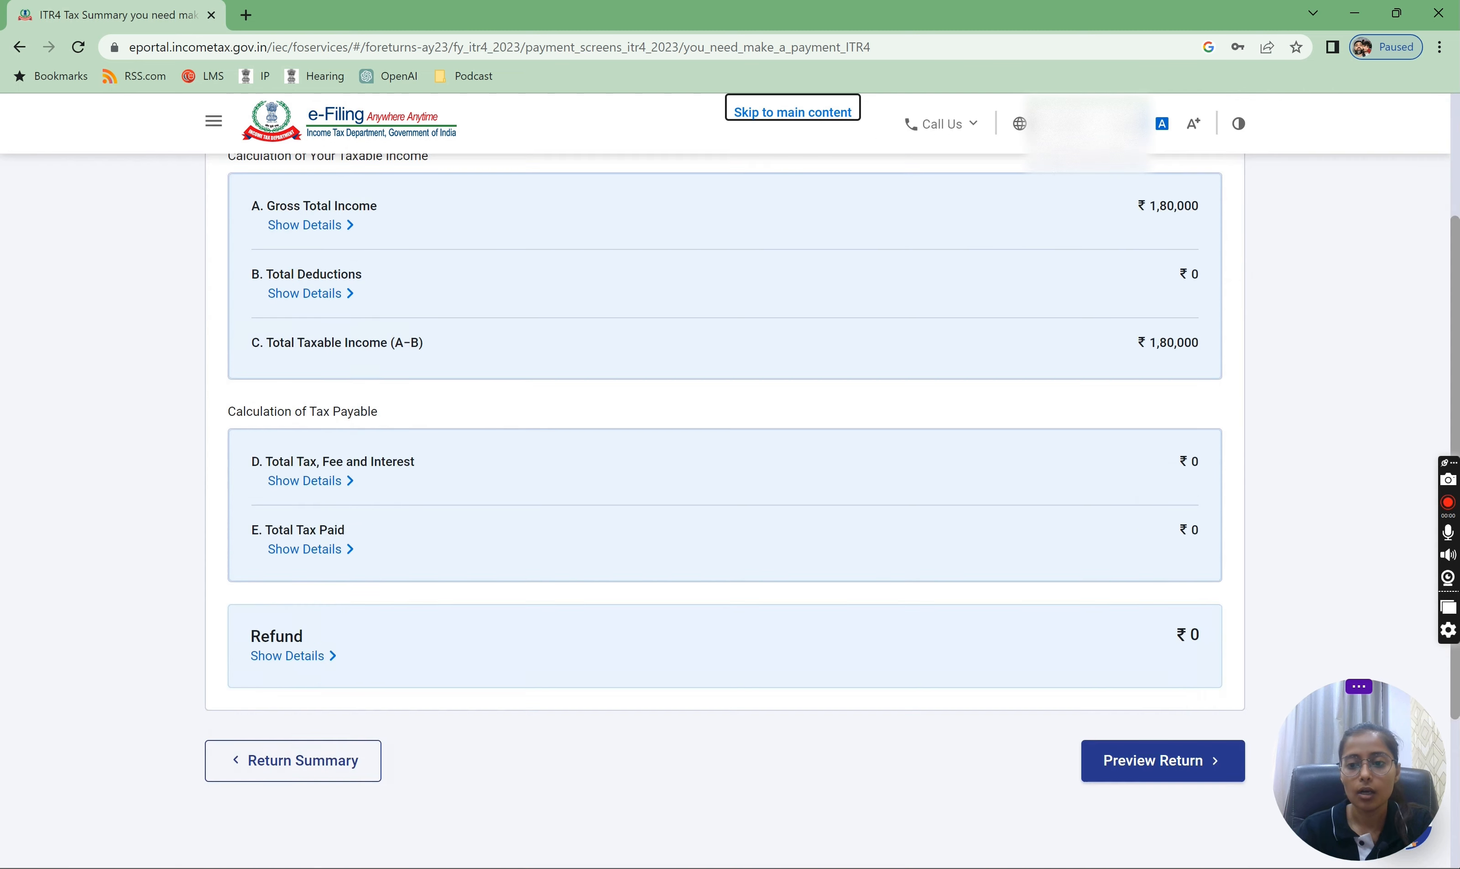
scroll(1147, 545, down, 2)
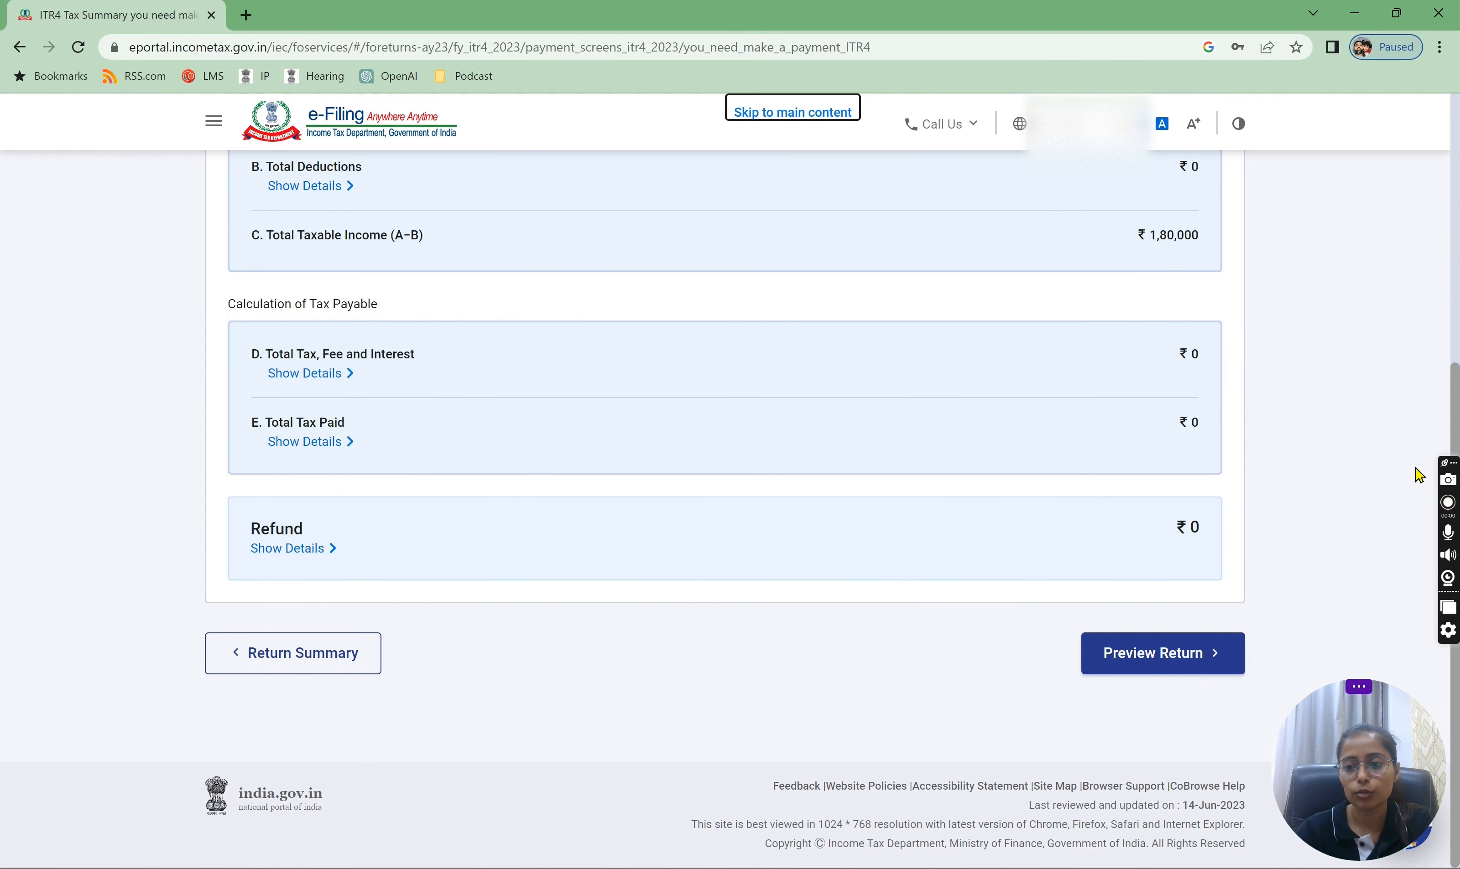
scroll(724, 510, up, 7)
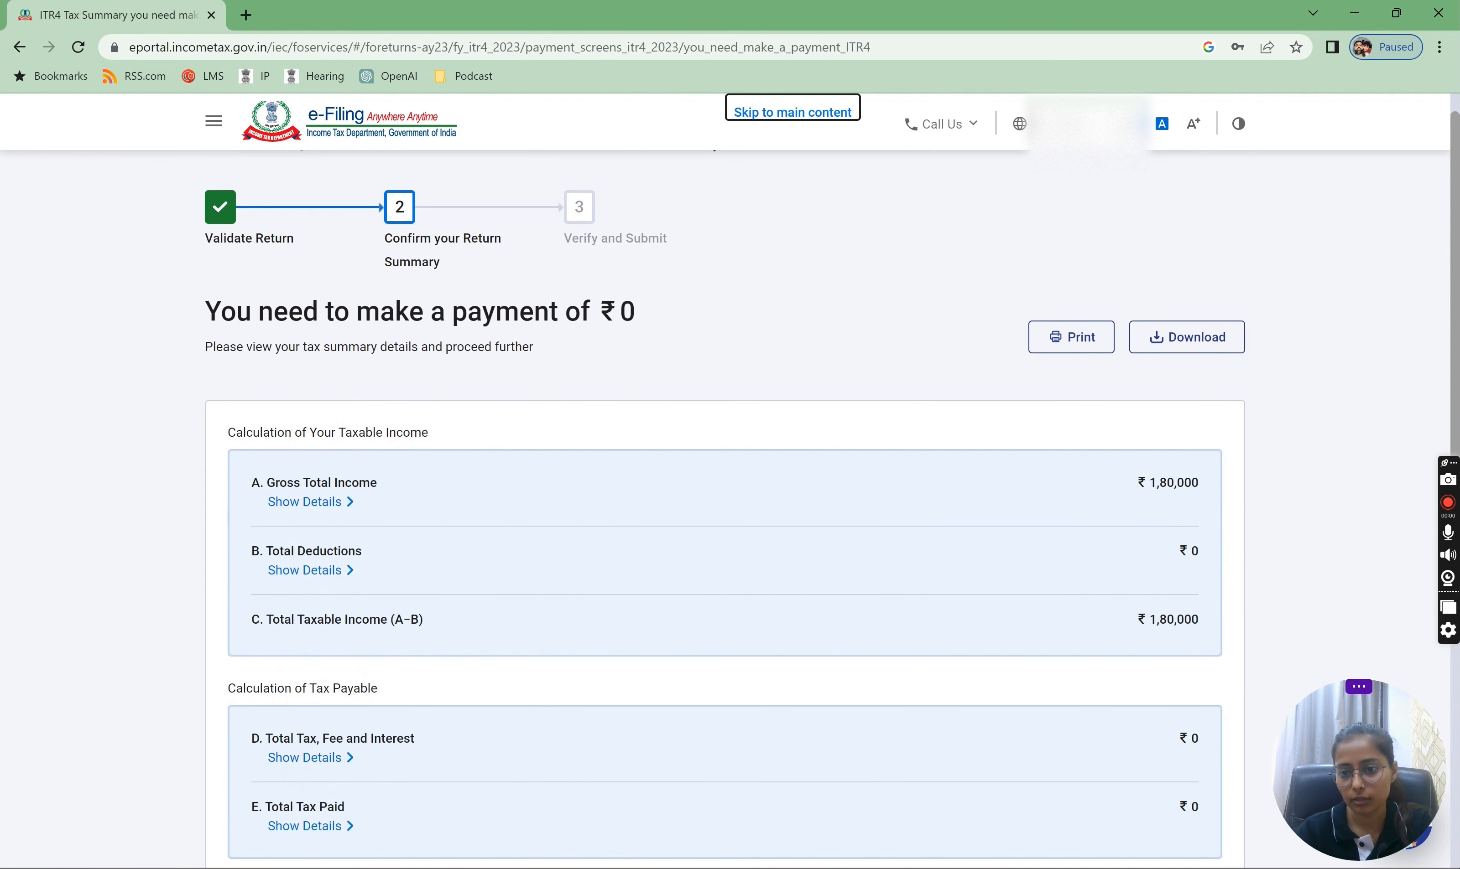
scroll(724, 509, down, 7)
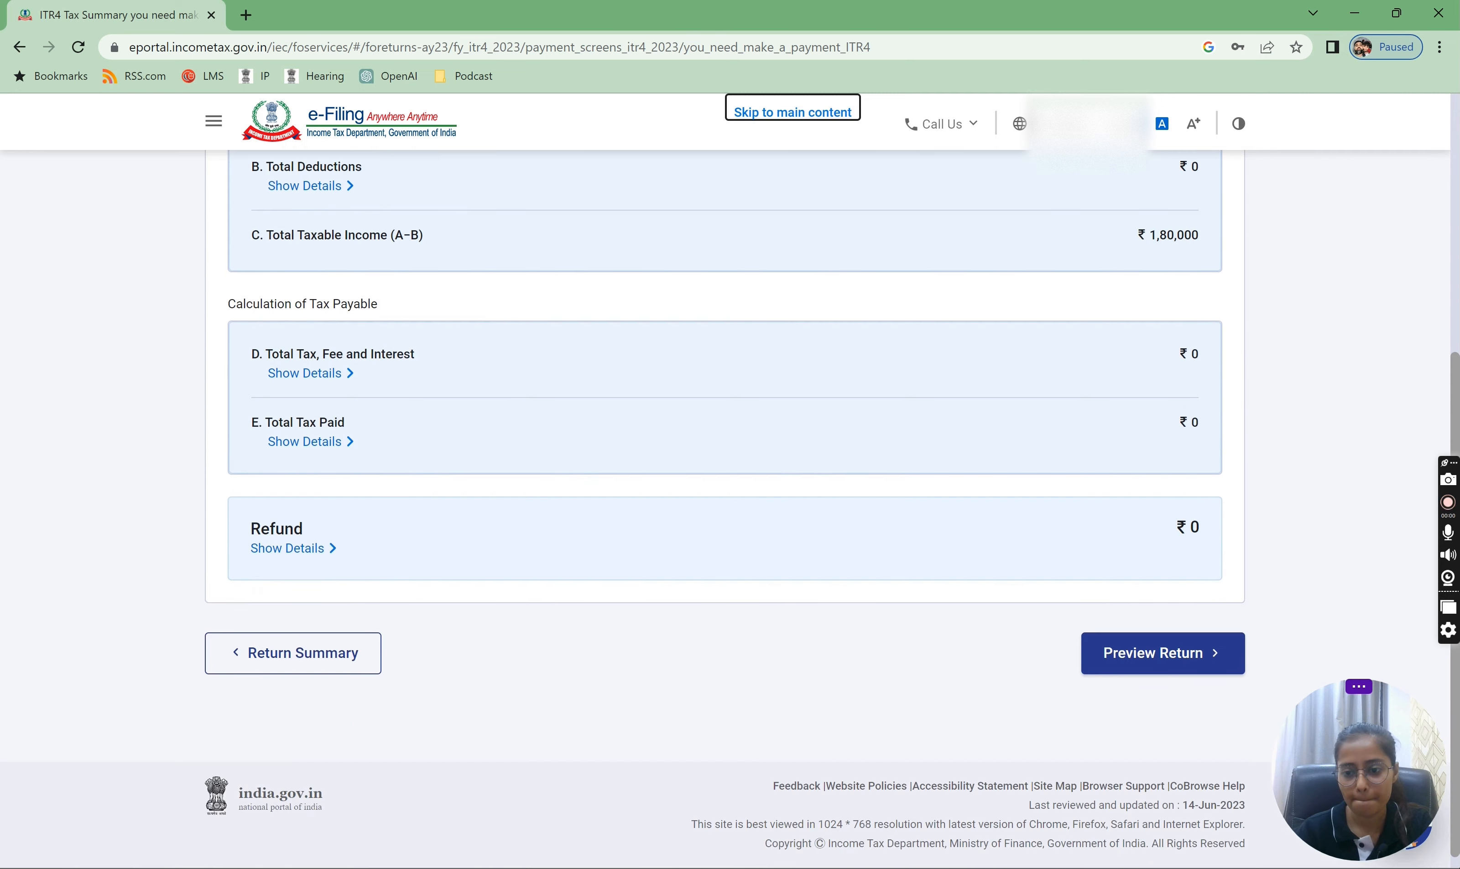
click(1133, 655)
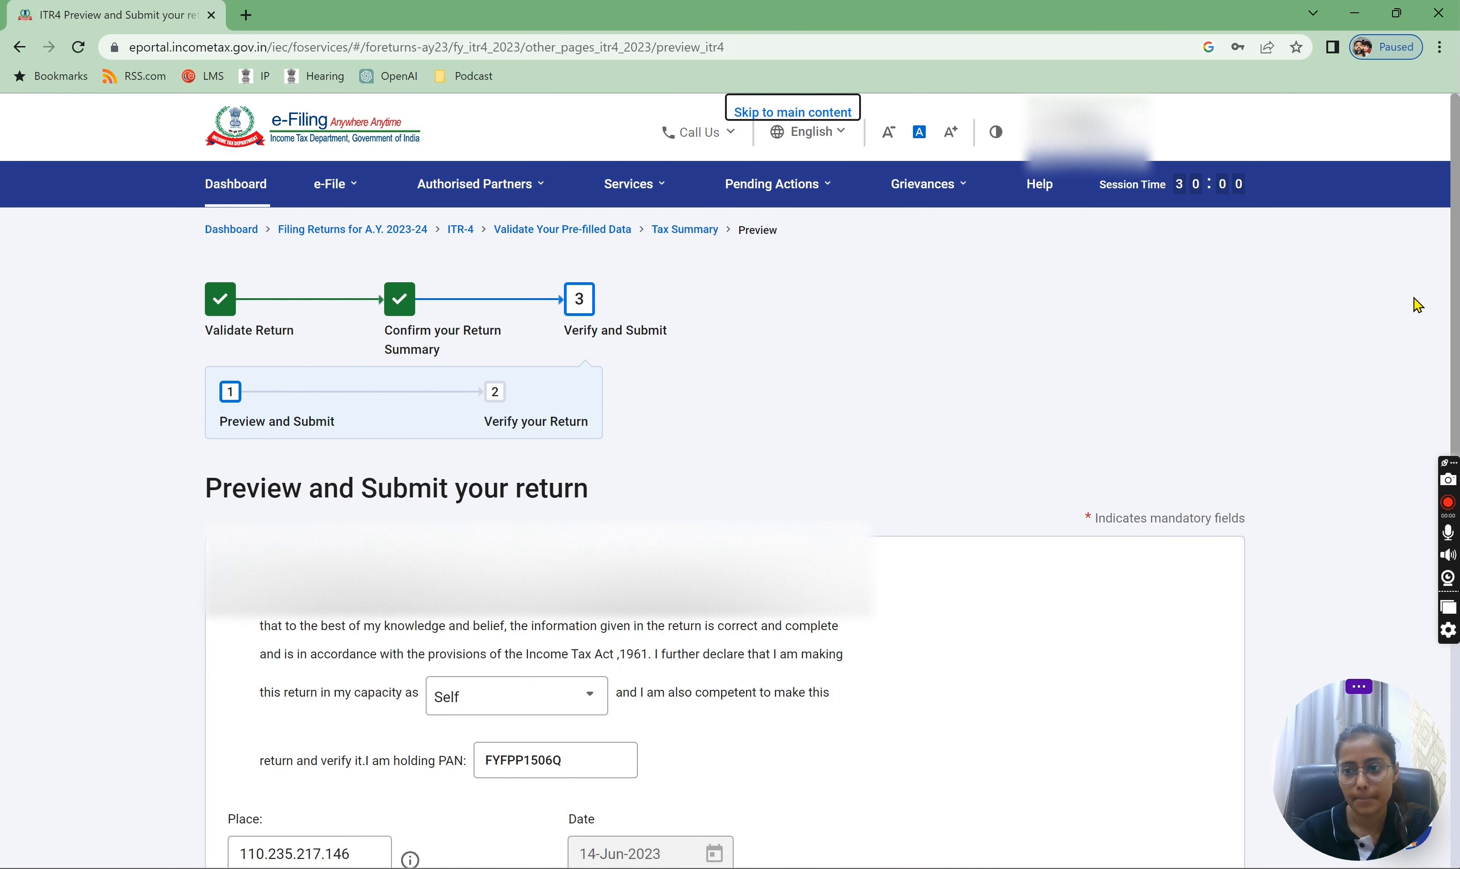
Examine the declaration, capacity, place, date and Tax Return Preparer fields on the Preview and Submit page
scroll(1456, 274, down, 8)
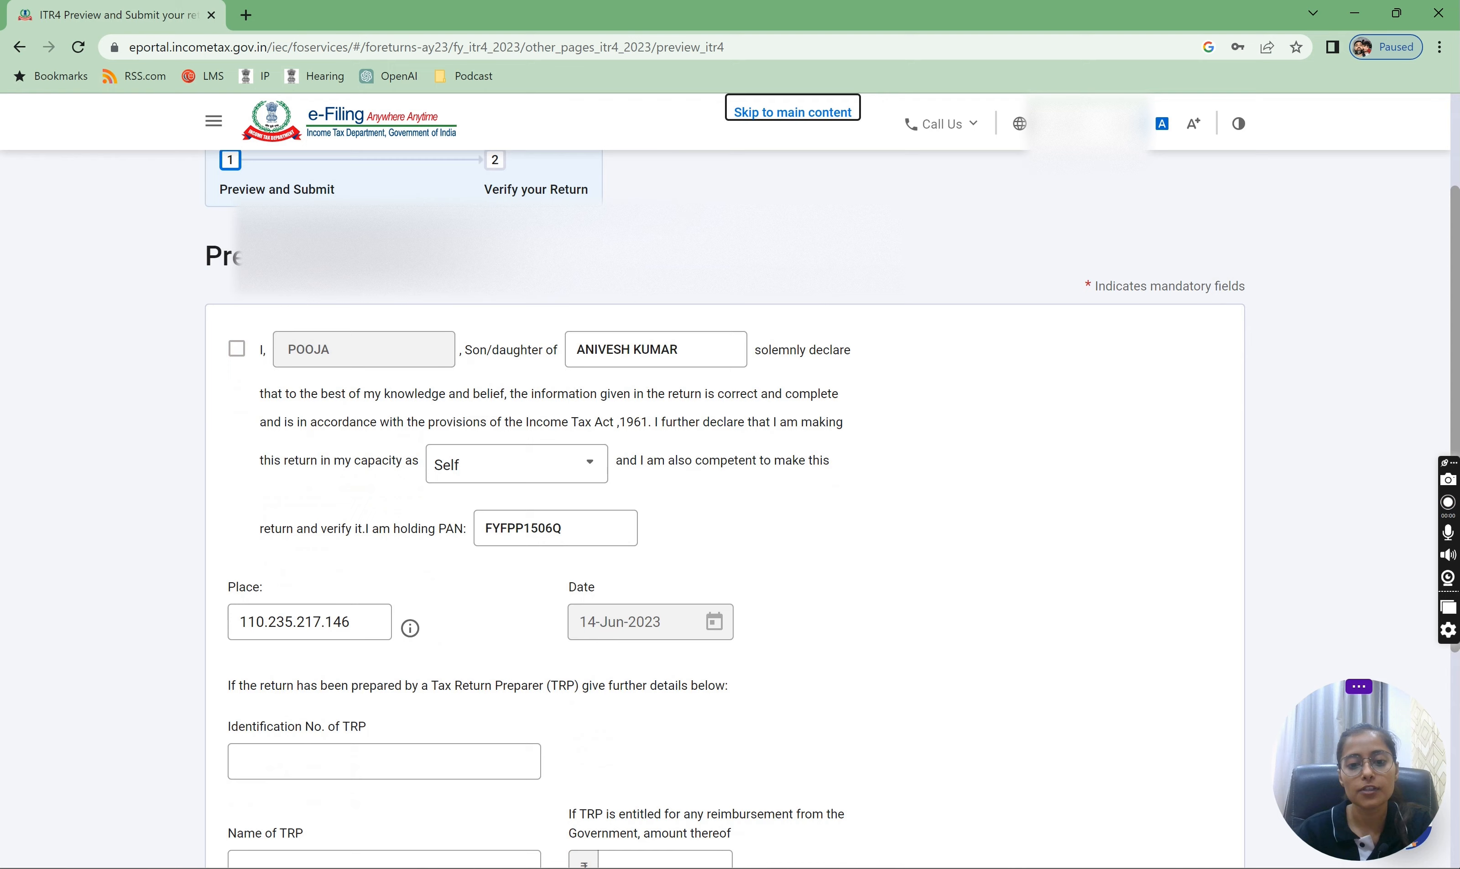
scroll(775, 462, up, 8)
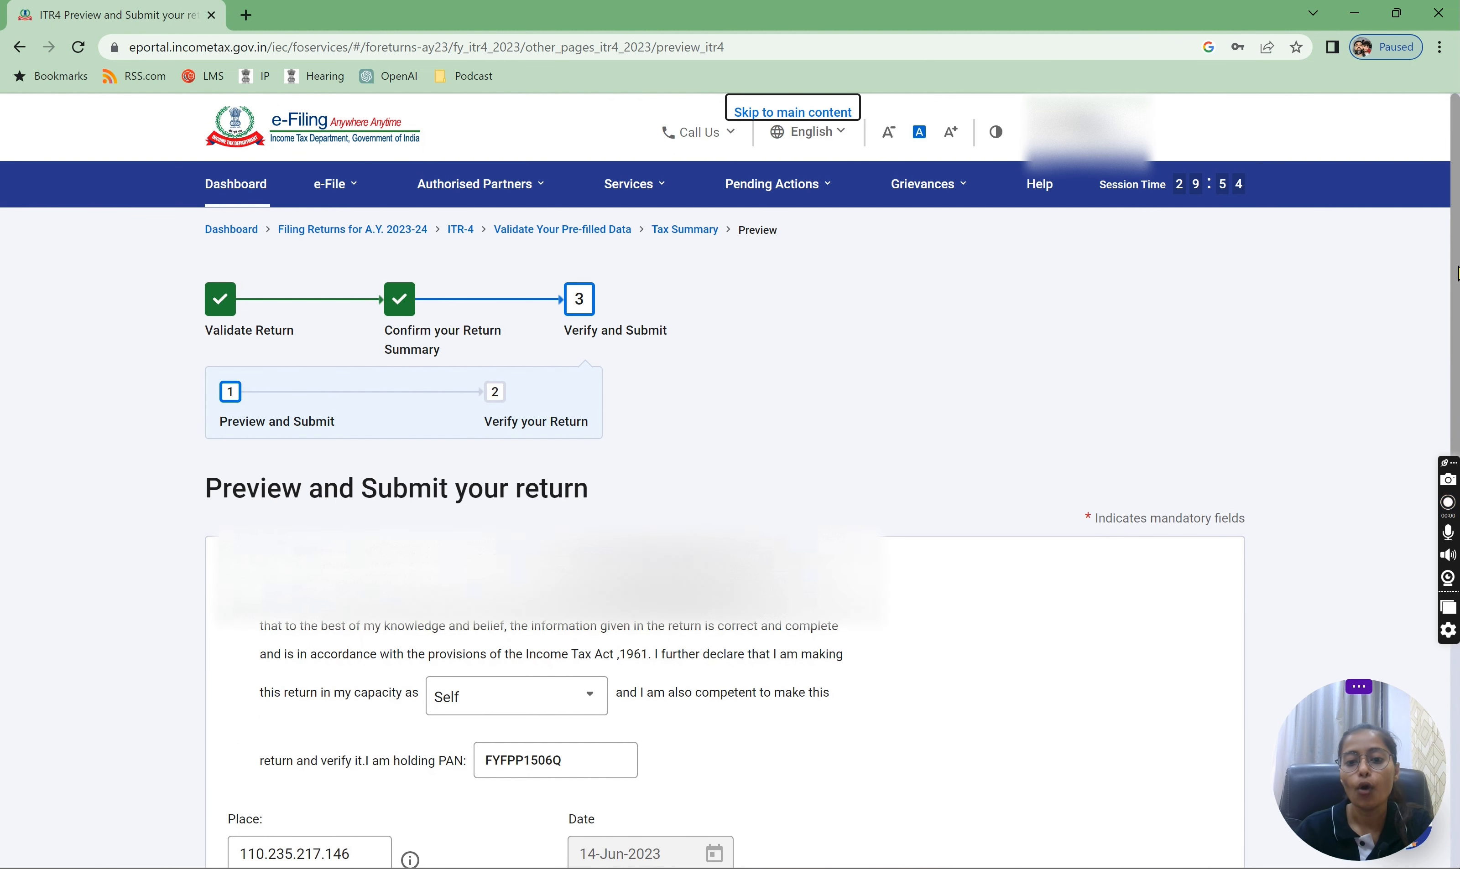
scroll(1386, 384, down, 8)
scroll(1386, 383, up, 3)
scroll(725, 414, up, 5)
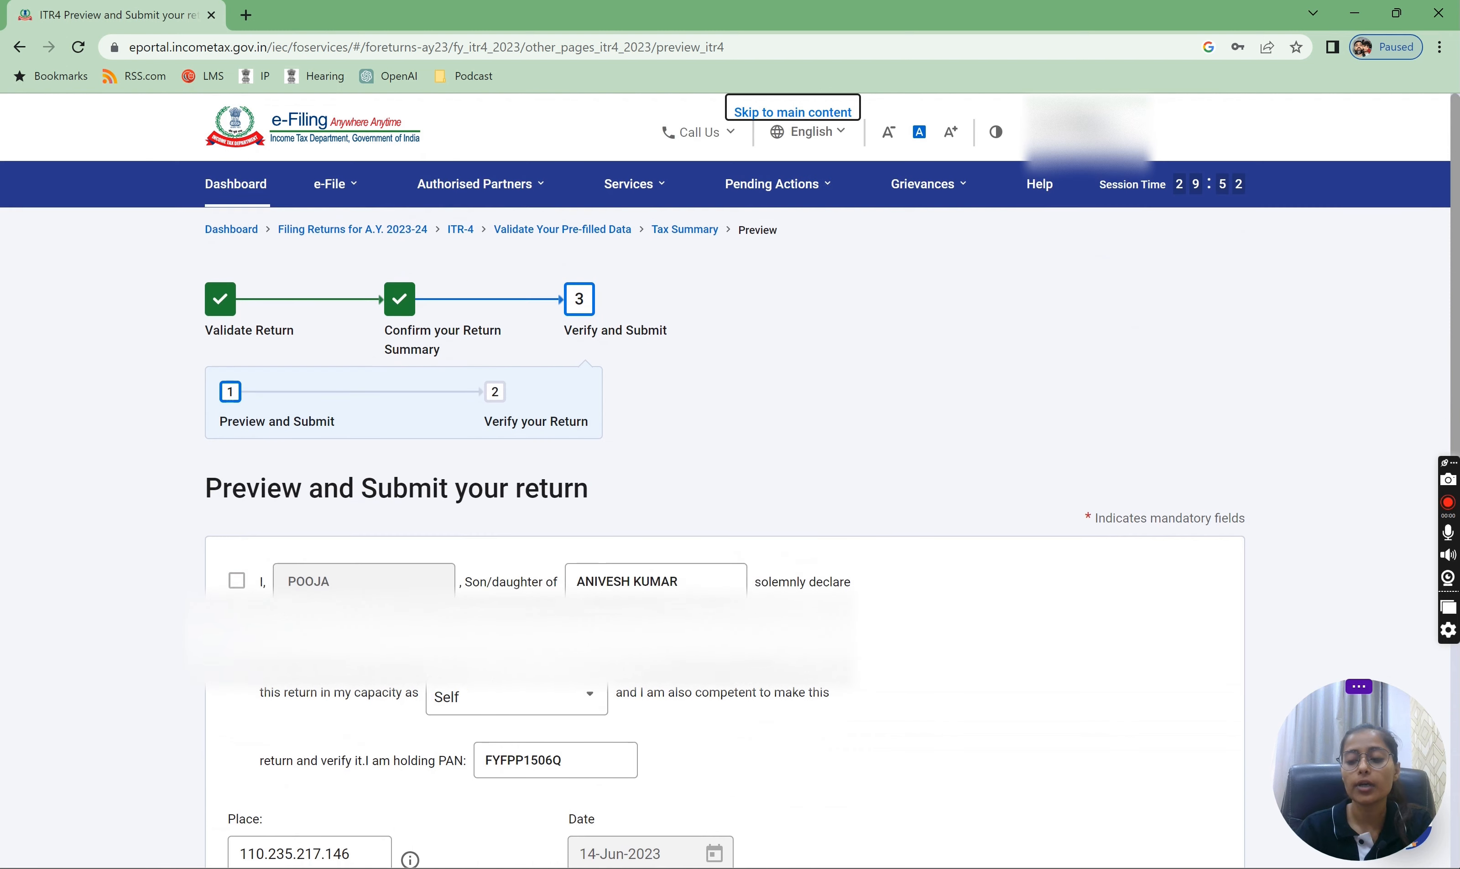